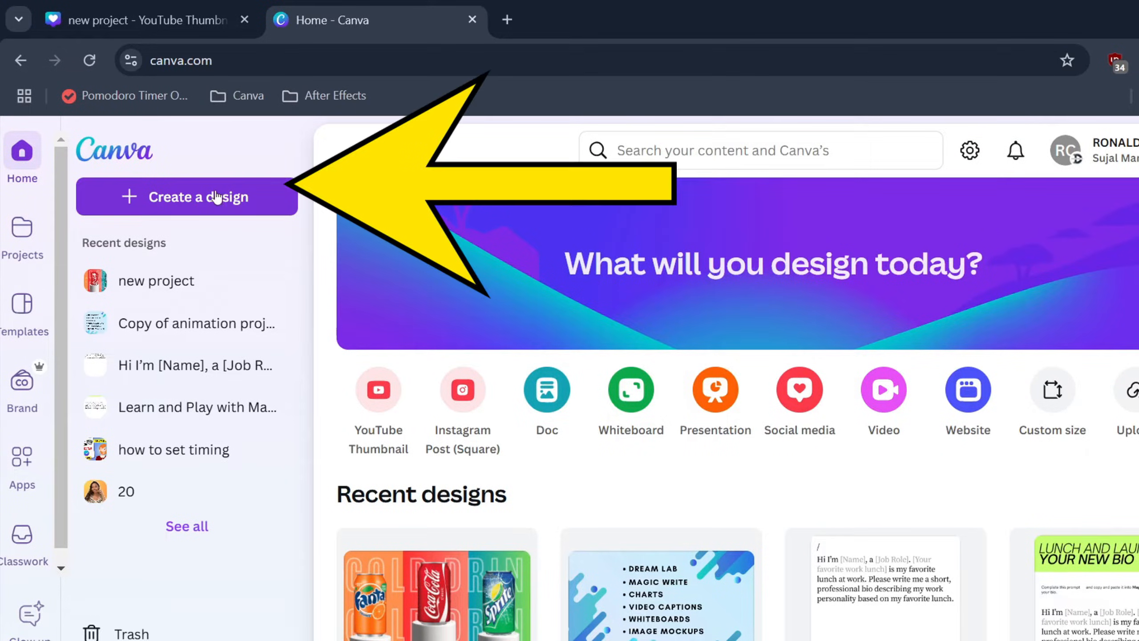
# Step: Create a blank Video (1080p) design and show the uploaded images
pyautogui.click(888, 395)
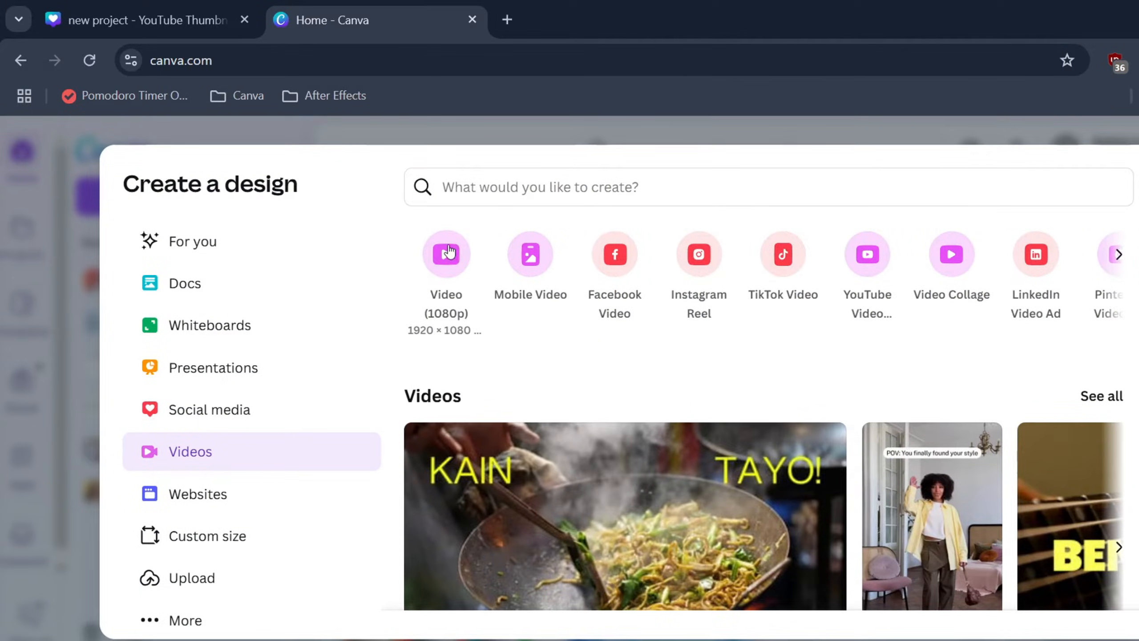
pyautogui.click(446, 259)
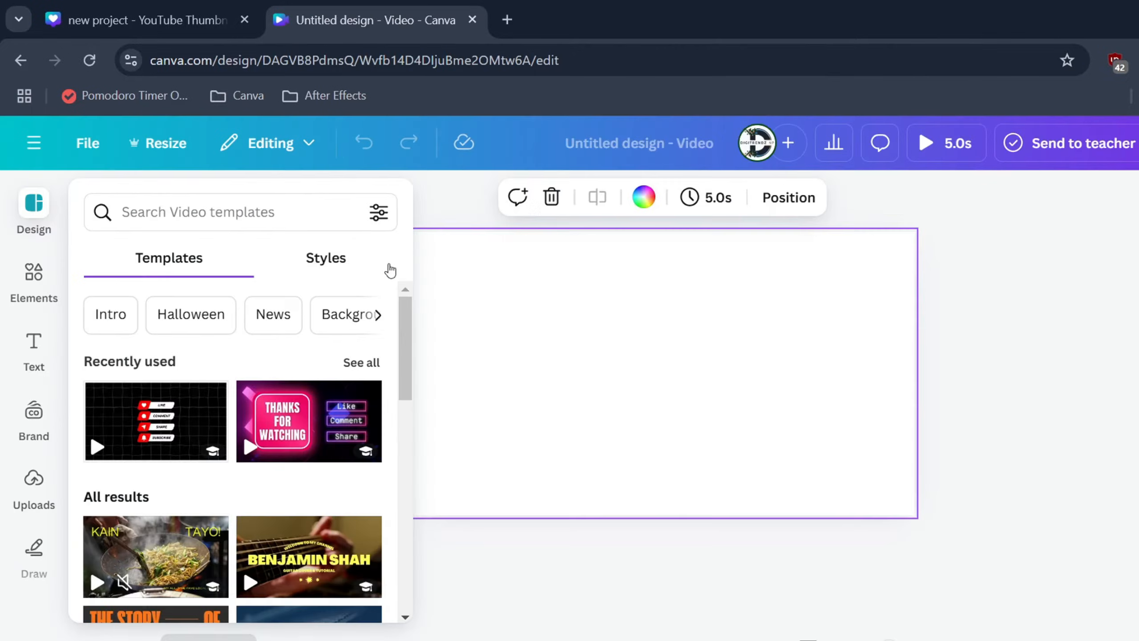
pyautogui.click(39, 287)
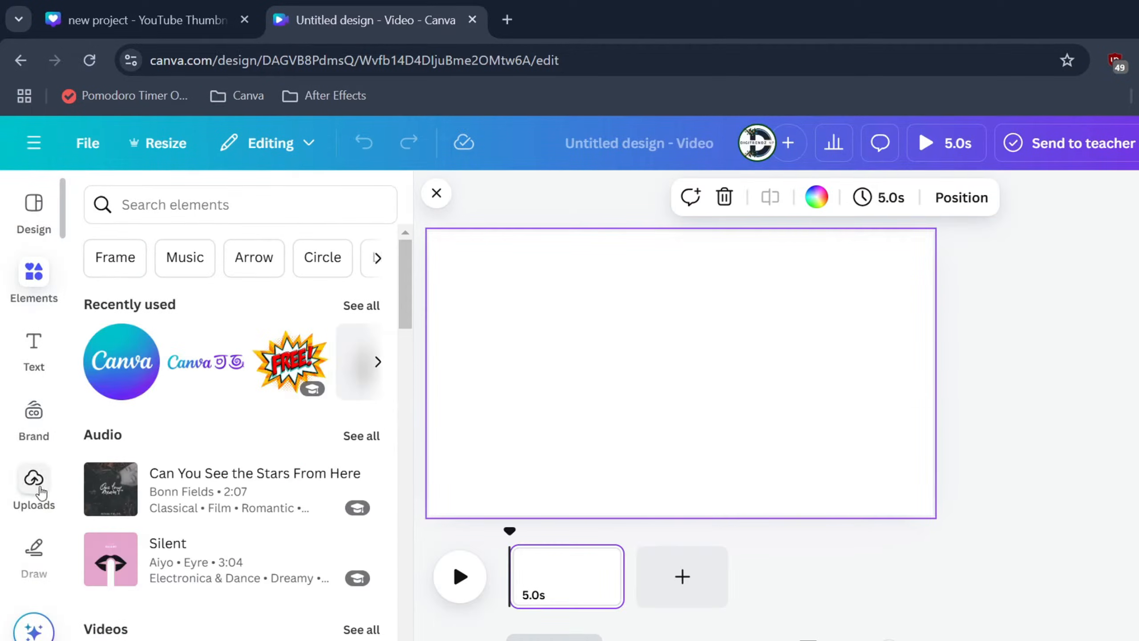
pyautogui.click(35, 486)
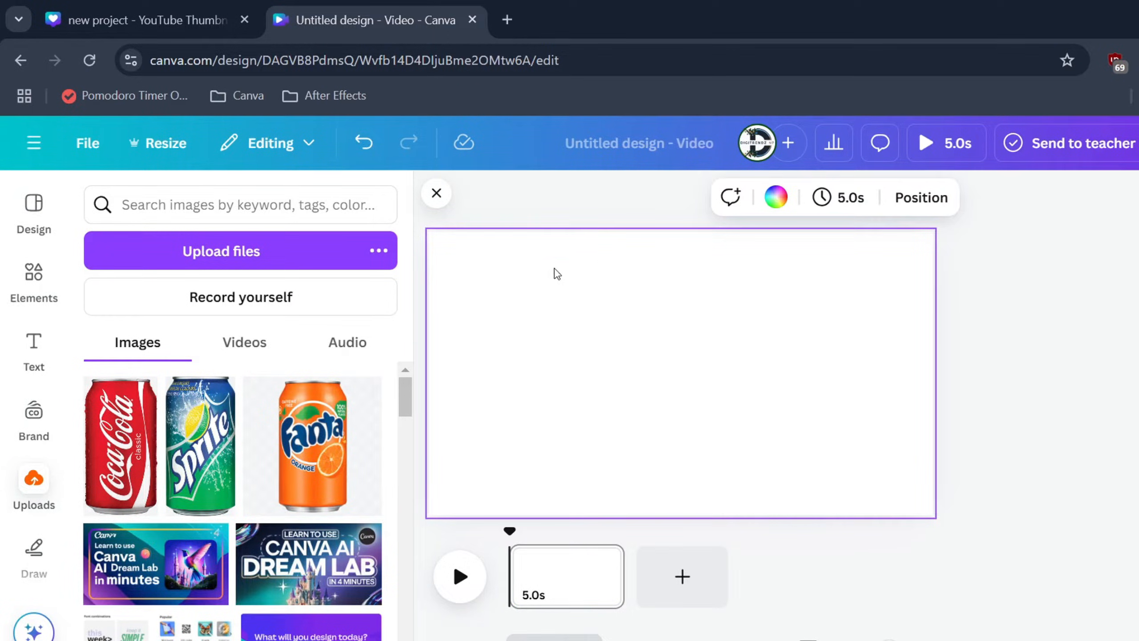
# Step: Apply the default red-to-orange linear gradient (#ff3131, #ff914d) to the page background
pyautogui.click(786, 200)
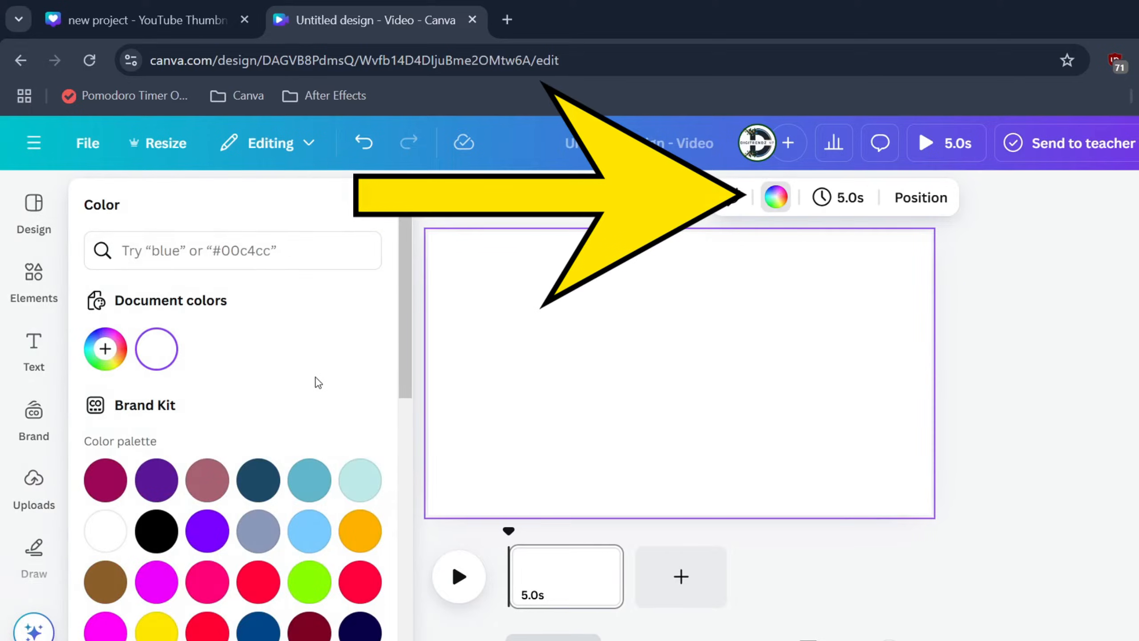
pyautogui.scroll(-4, 317, 382)
pyautogui.scroll(-5, 224, 355)
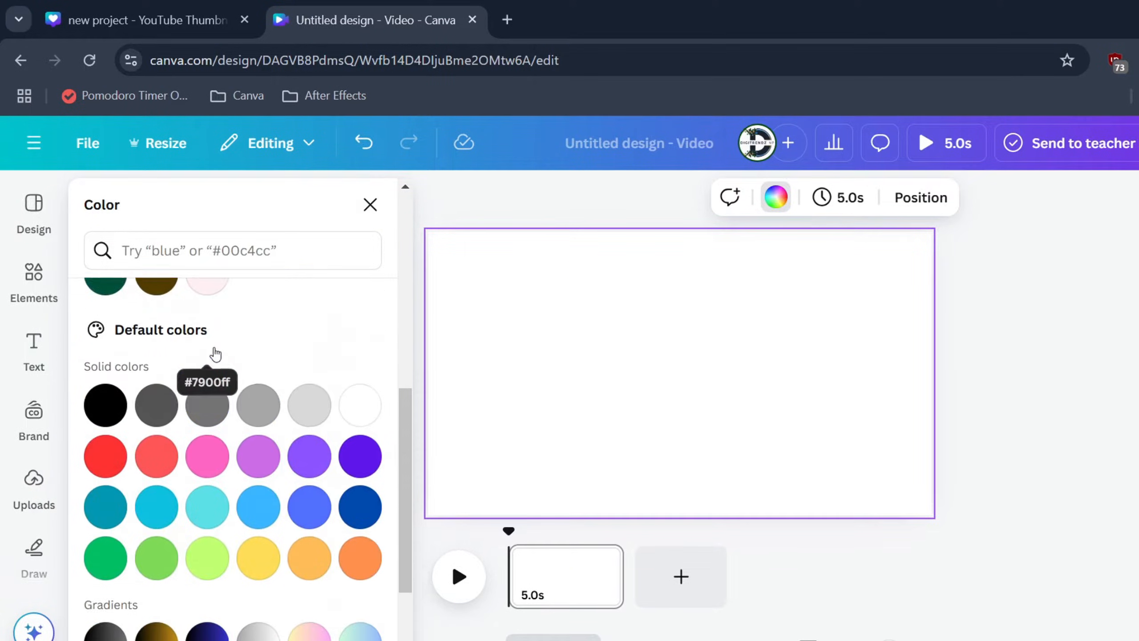
pyautogui.scroll(-3, 216, 354)
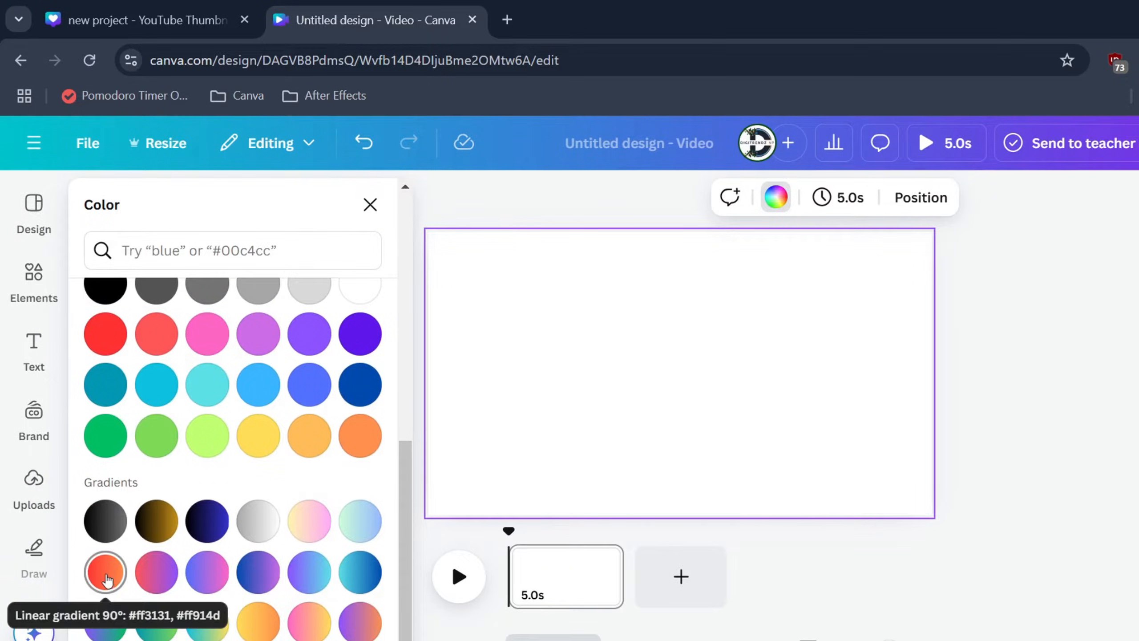
pyautogui.click(106, 577)
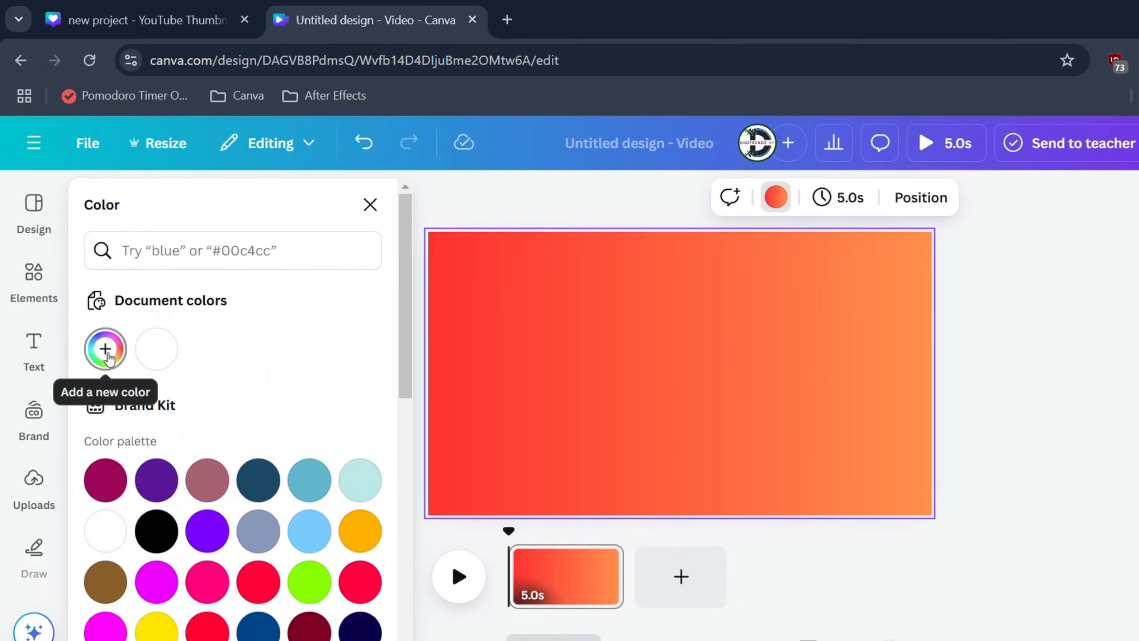
# Step: Make the background gradient circular, with light orange #f4b289 in the centre and red #f80c0c at the edges
pyautogui.click(107, 353)
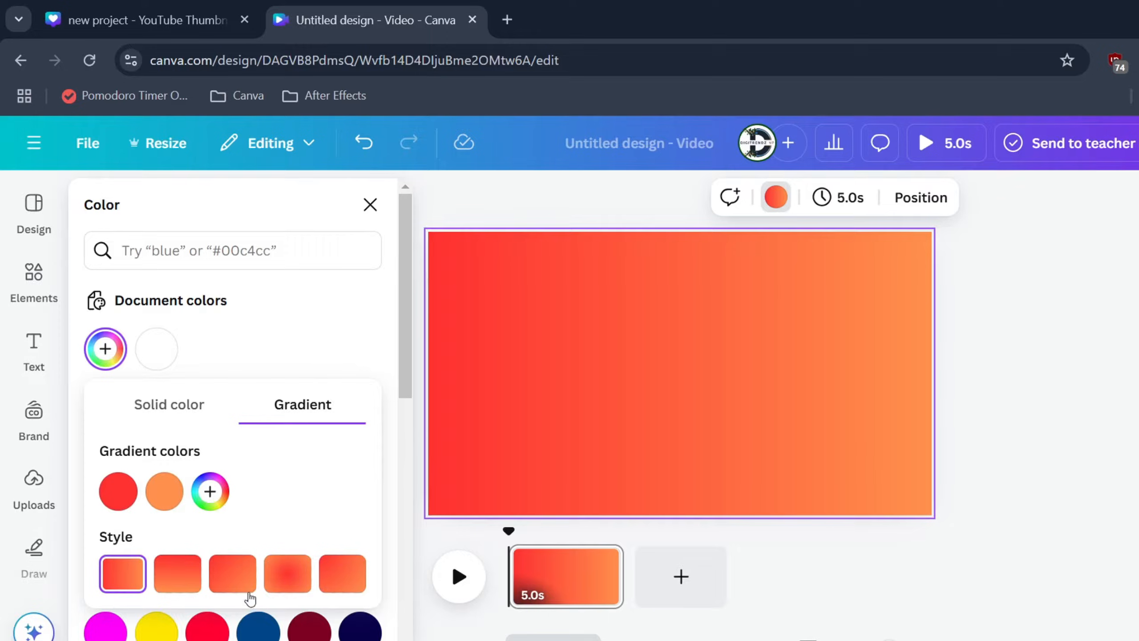
pyautogui.moveTo(164, 492); pyautogui.dragTo(106, 502)
pyautogui.click(281, 578)
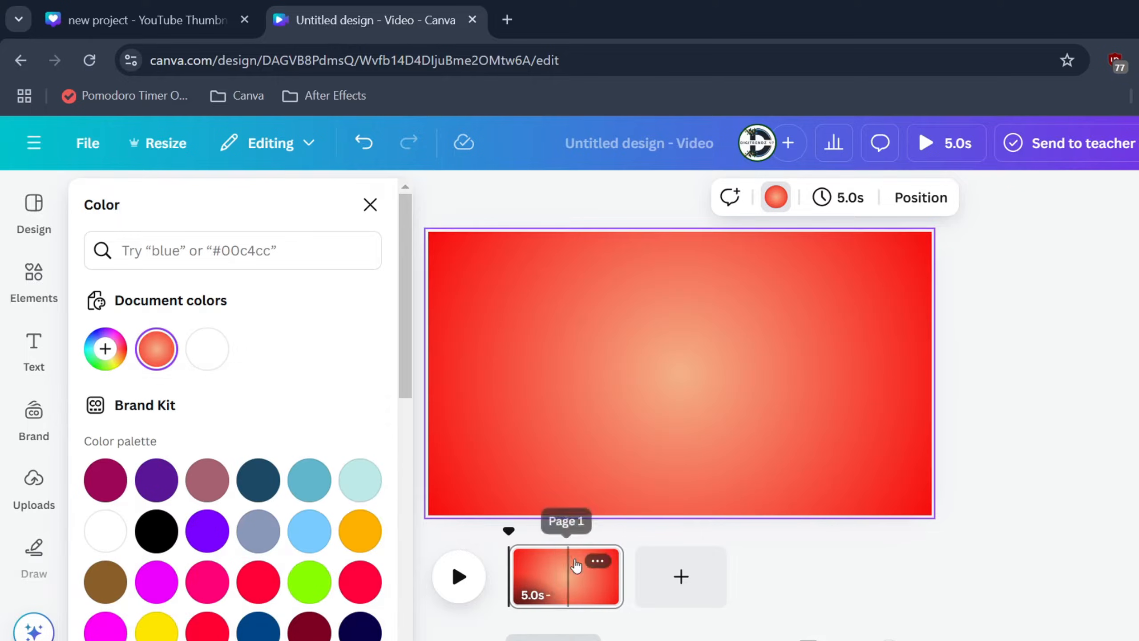
# Step: Add a second page and give its background the default teal-to-green gradient
pyautogui.click(654, 579)
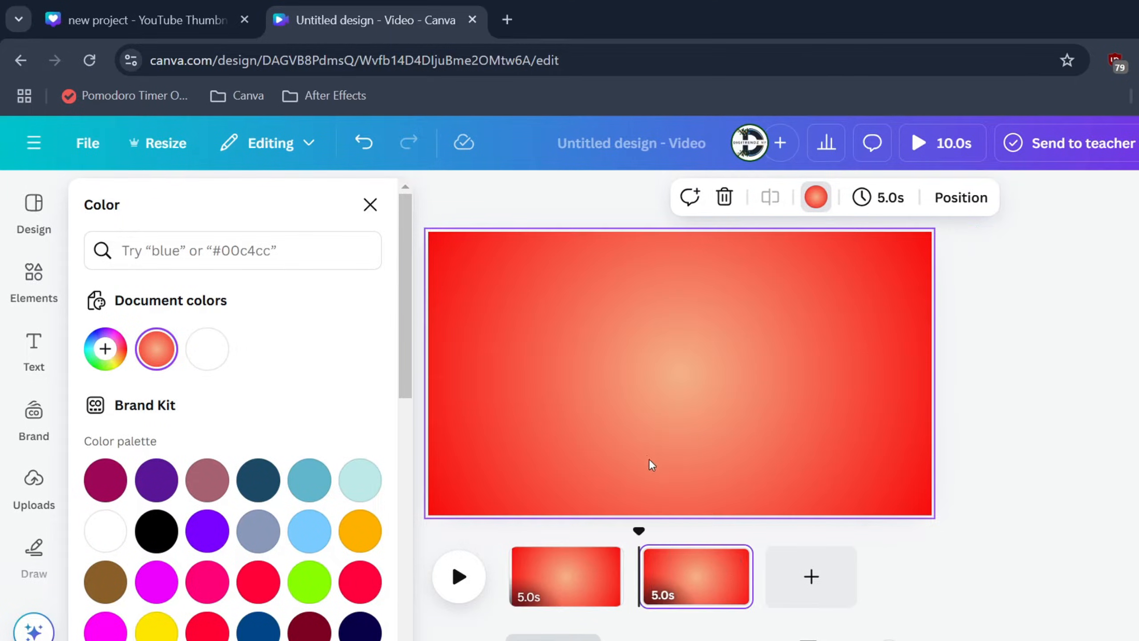
pyautogui.scroll(-10, 233, 494)
pyautogui.click(157, 626)
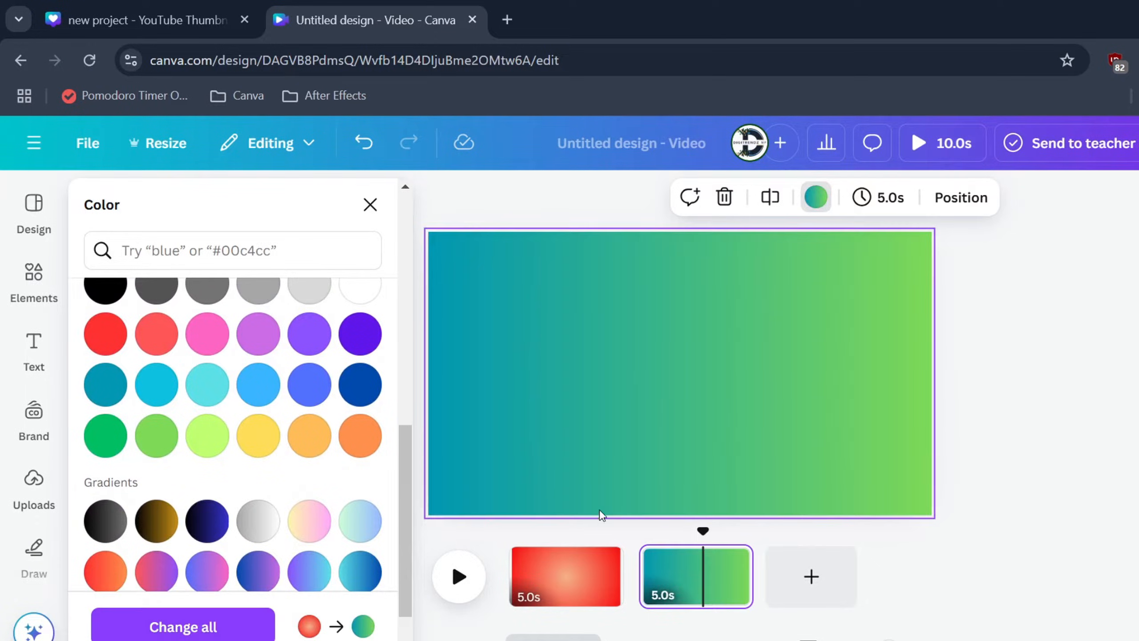
# Step: Make the second page's gradient circular with green in the centre and teal at the edges, and add a third page
pyautogui.scroll(8, 213, 338)
pyautogui.click(117, 361)
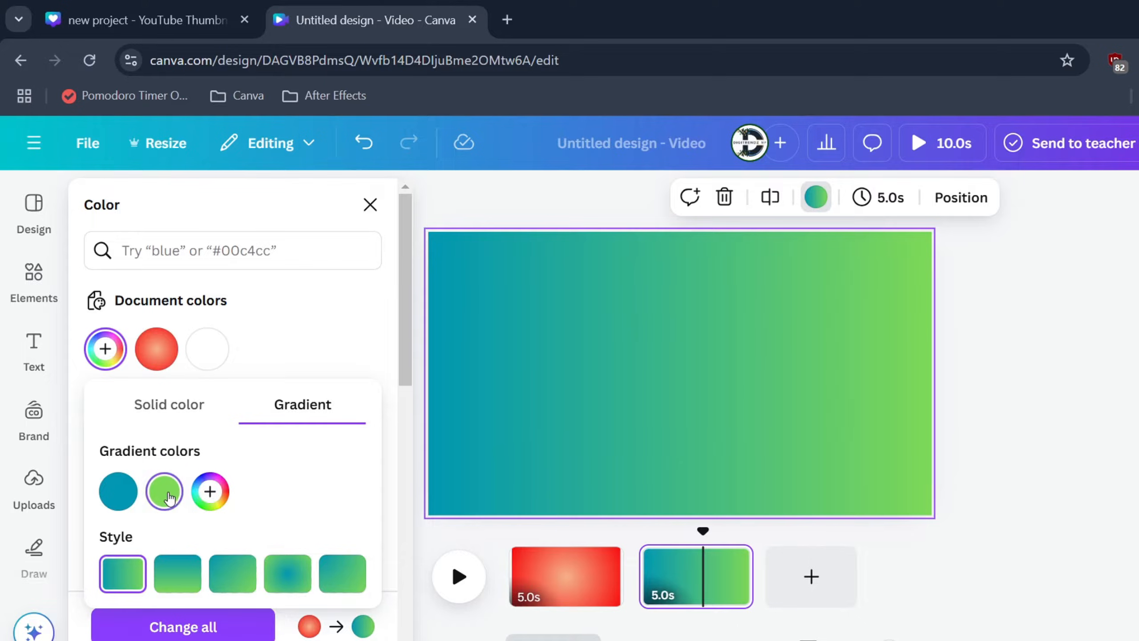
pyautogui.moveTo(164, 491); pyautogui.dragTo(118, 491)
pyautogui.click(287, 574)
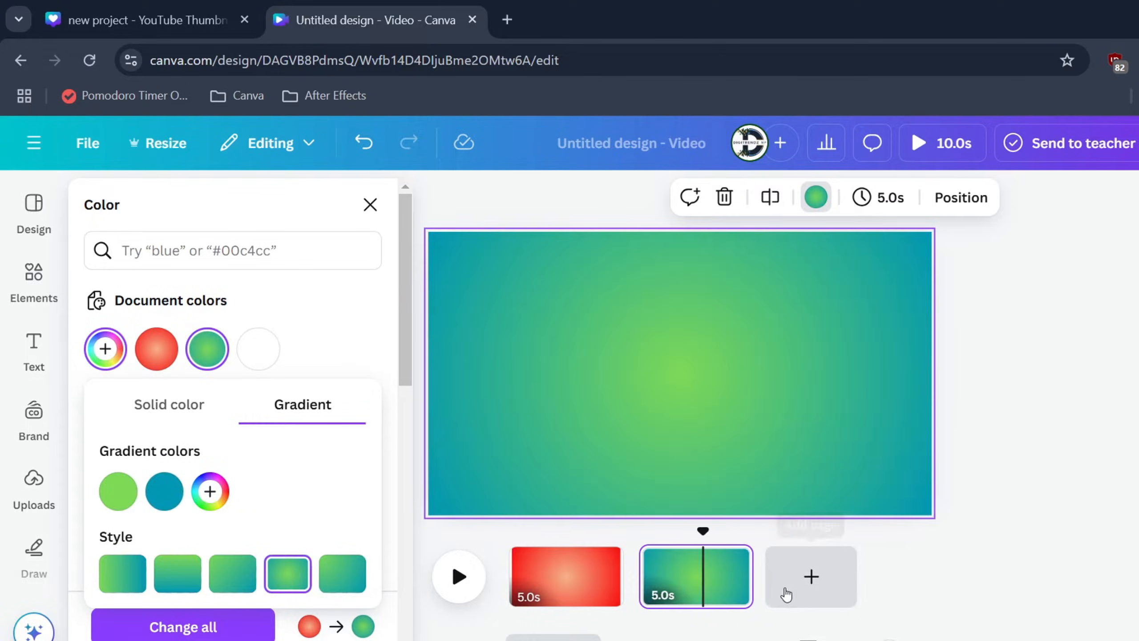
pyautogui.click(811, 577)
pyautogui.scroll(-10, 286, 451)
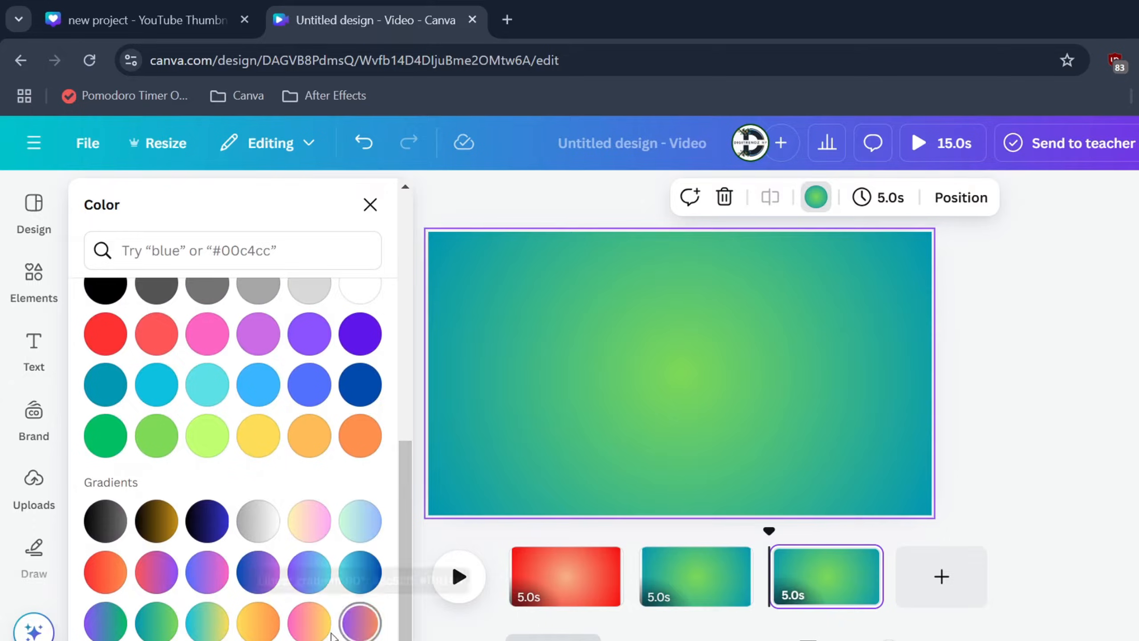
pyautogui.click(107, 581)
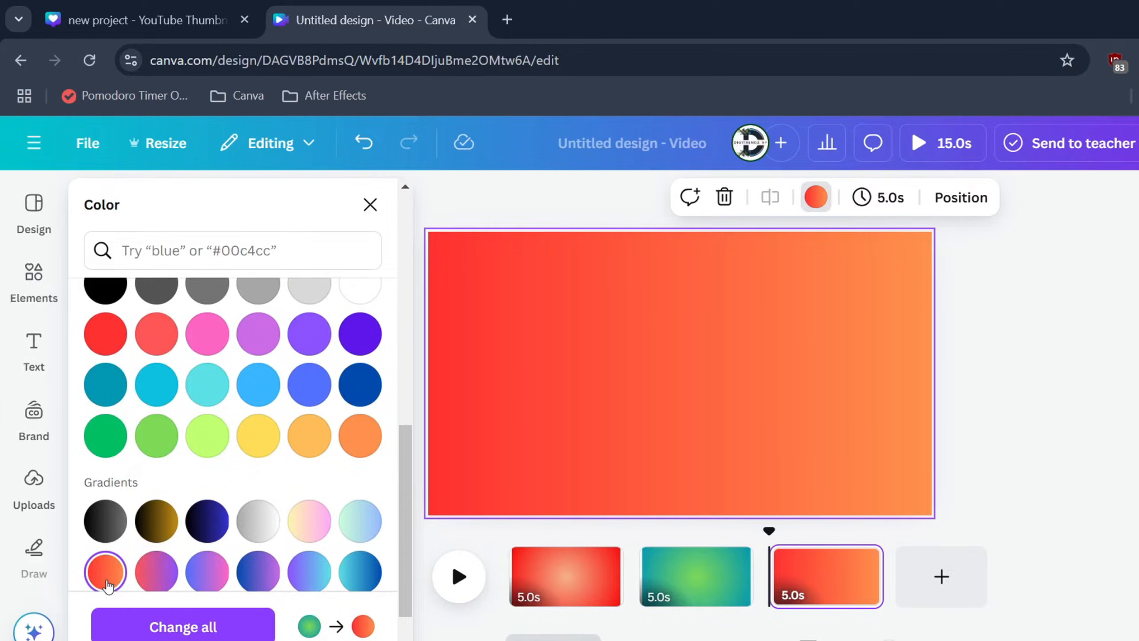
pyautogui.scroll(10, 173, 469)
pyautogui.click(106, 349)
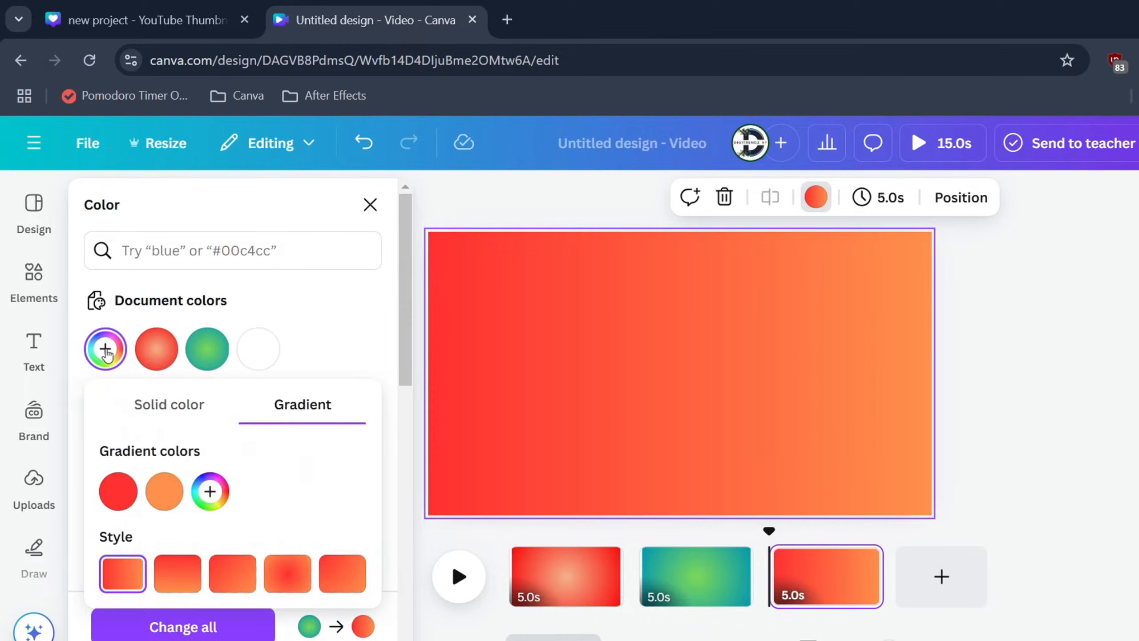
# Step: Apply the red circular document gradient to the third page and change its red colour to orange #F87D0C
pyautogui.click(172, 352)
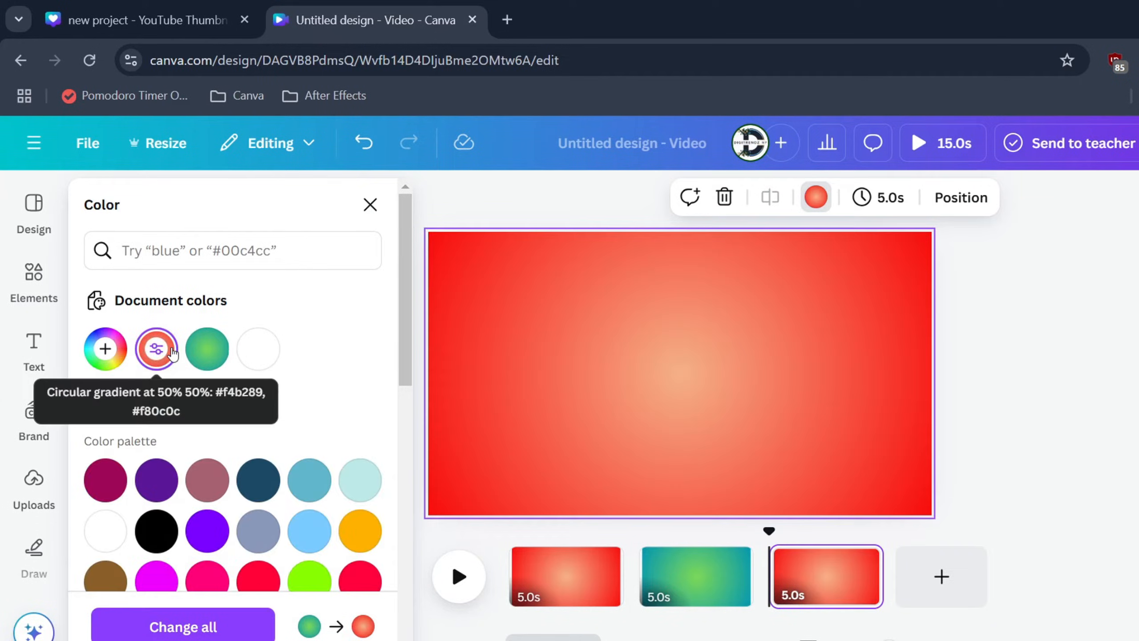
pyautogui.click(172, 352)
pyautogui.click(155, 500)
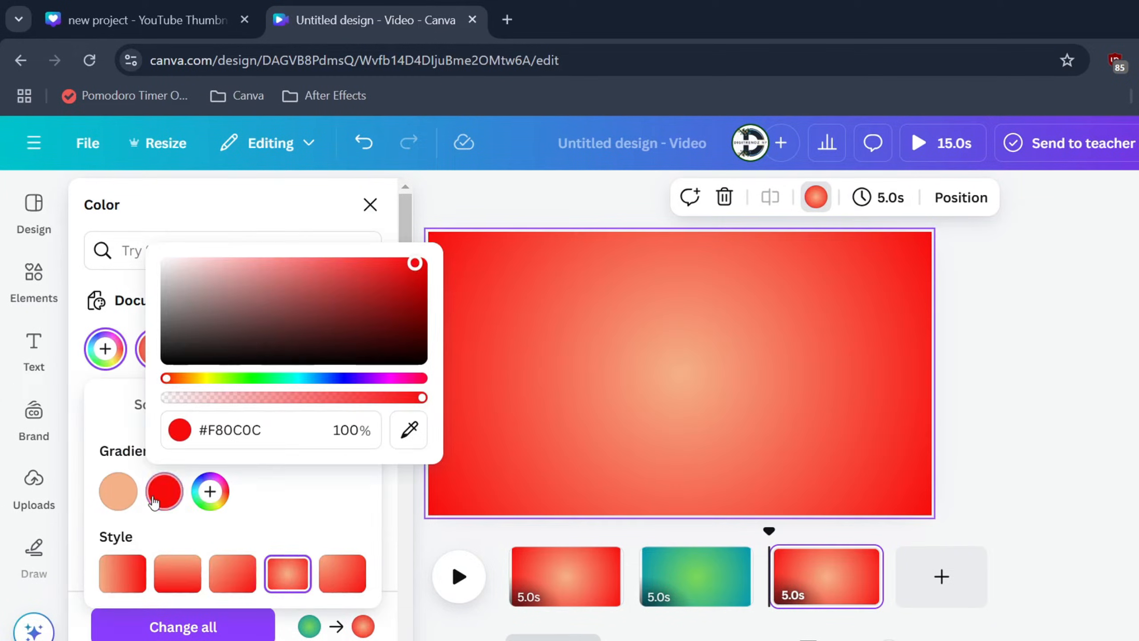
pyautogui.moveTo(174, 389); pyautogui.dragTo(186, 385)
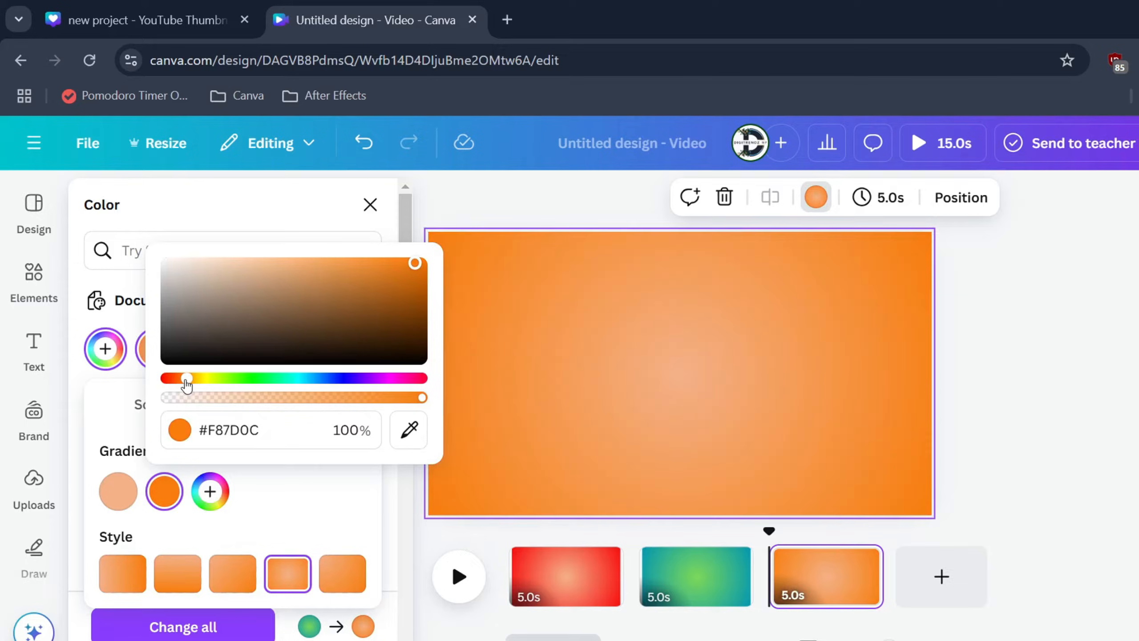
pyautogui.click(299, 506)
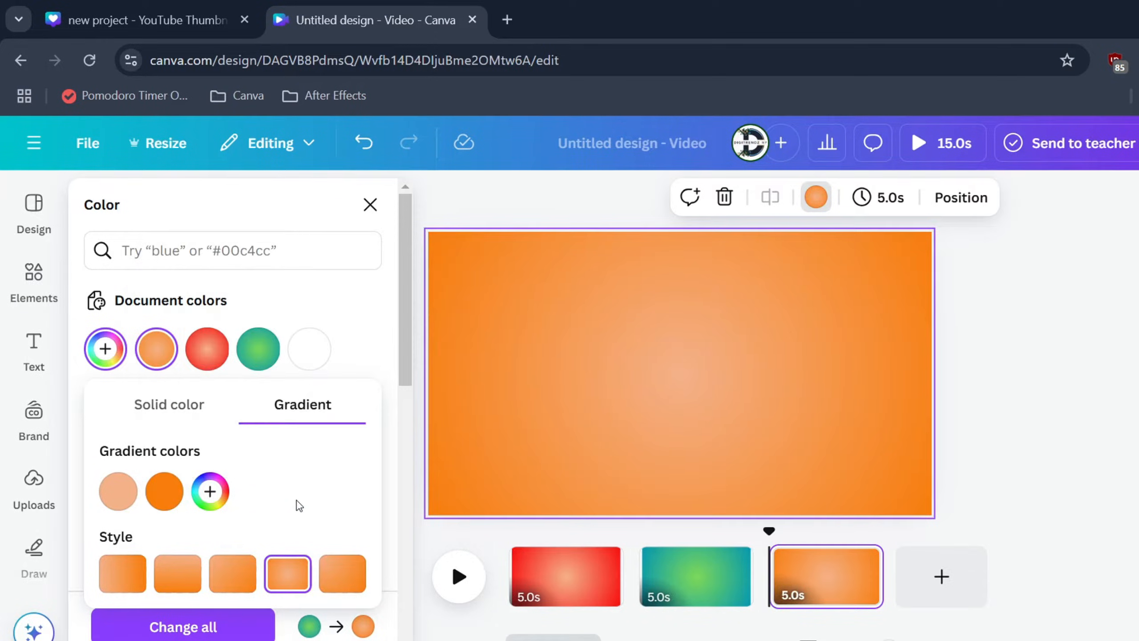
# Step: Add a fourth page and move it to the start of the timeline
pyautogui.click(941, 599)
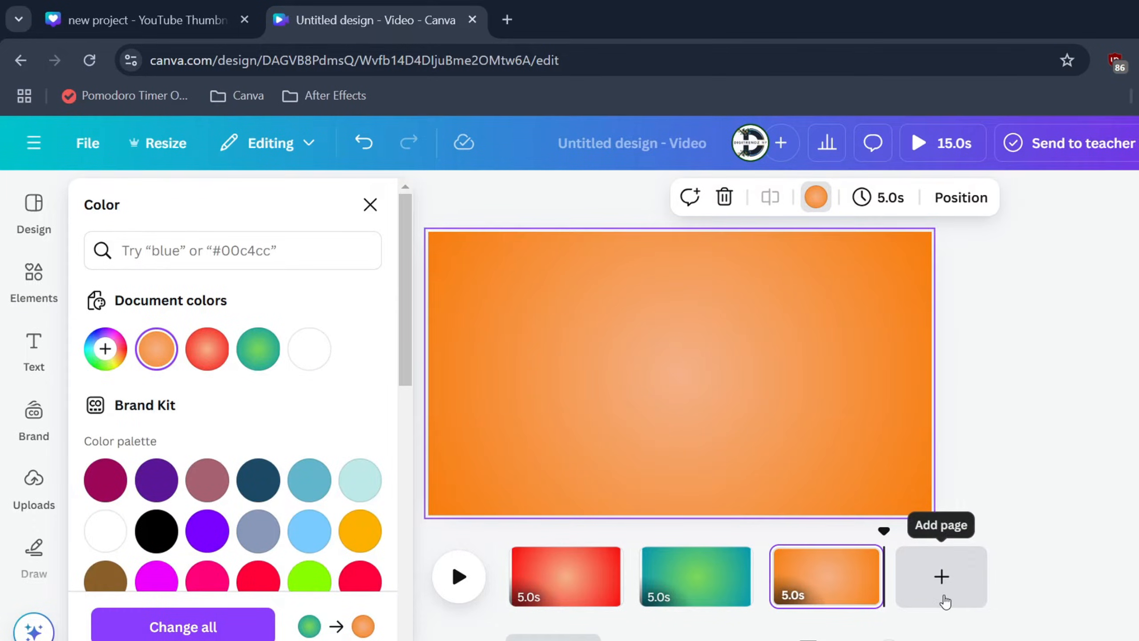
pyautogui.click(945, 601)
pyautogui.moveTo(958, 592); pyautogui.dragTo(558, 592)
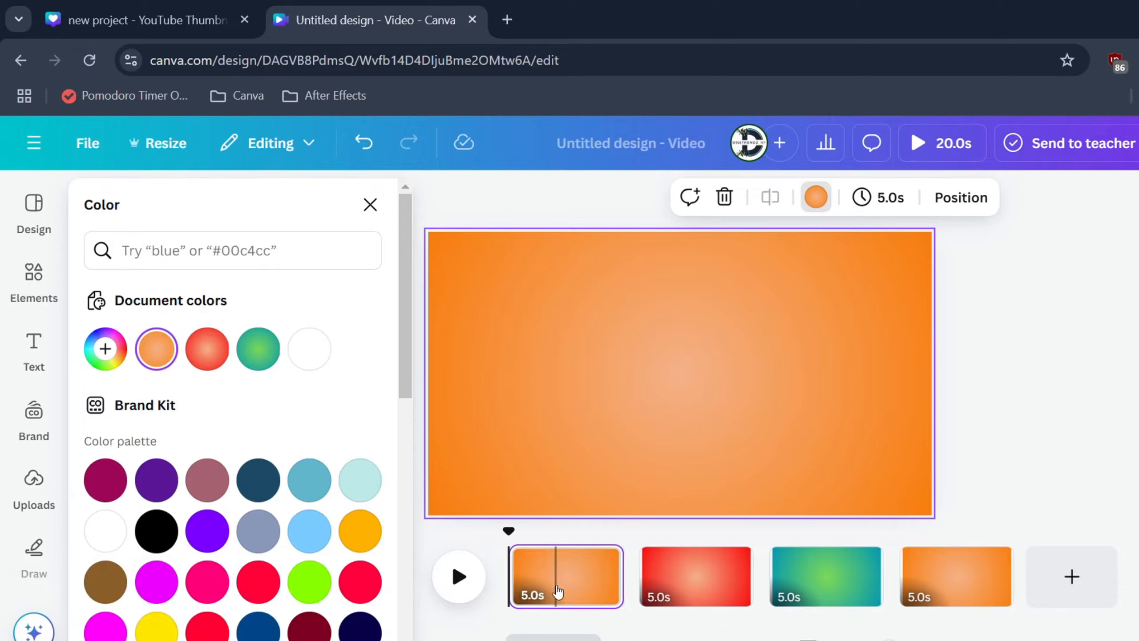
# Step: Set the first page's background to solid white
pyautogui.click(551, 424)
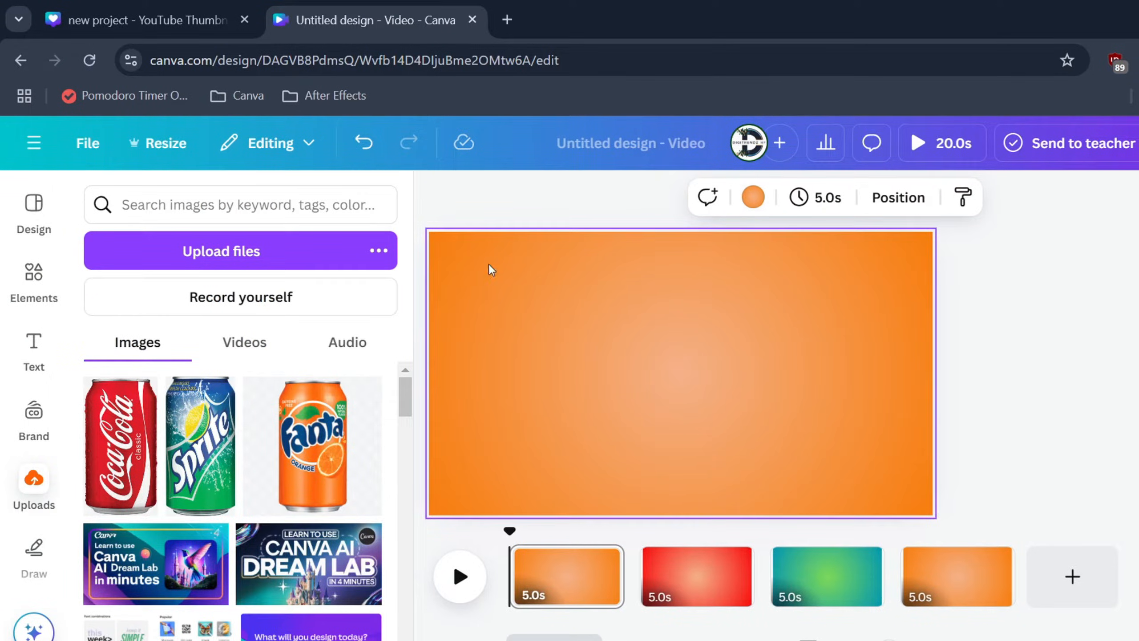
pyautogui.click(757, 197)
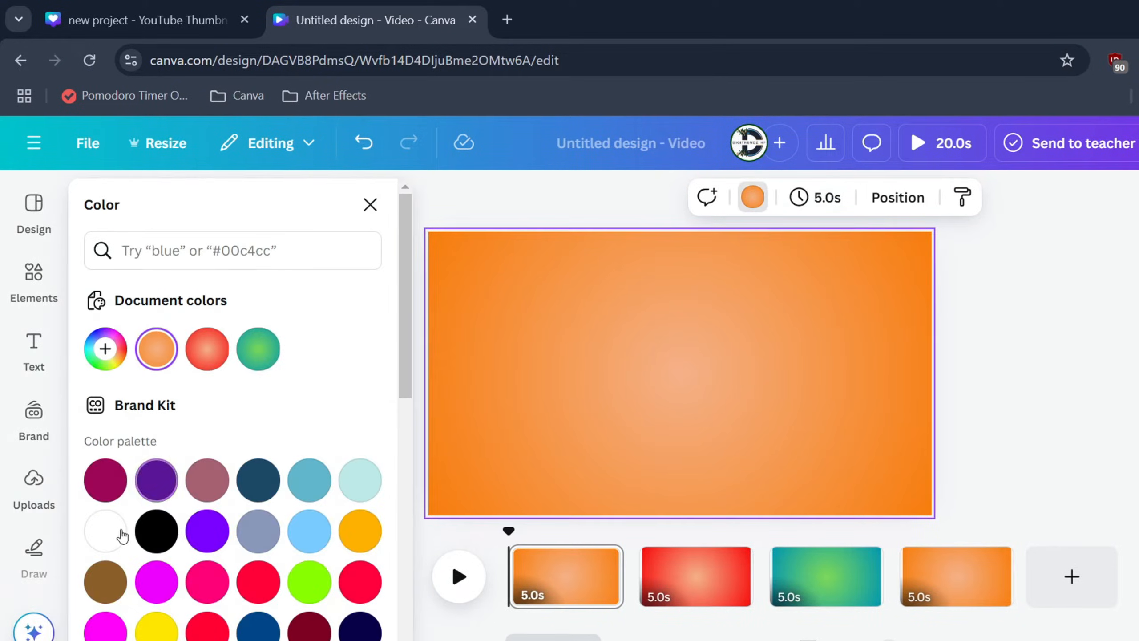
pyautogui.click(105, 531)
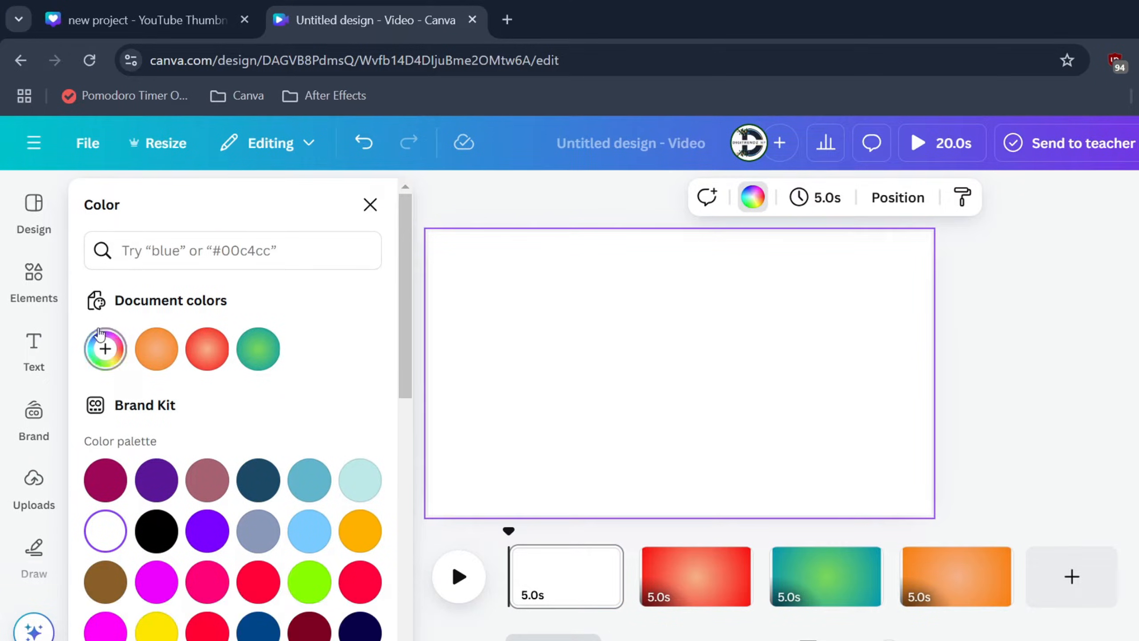
# Step: Search the elements for "rec" and add a rectangle shape to the white page
pyautogui.click(34, 278)
pyautogui.click(148, 206)
pyautogui.write('rec')
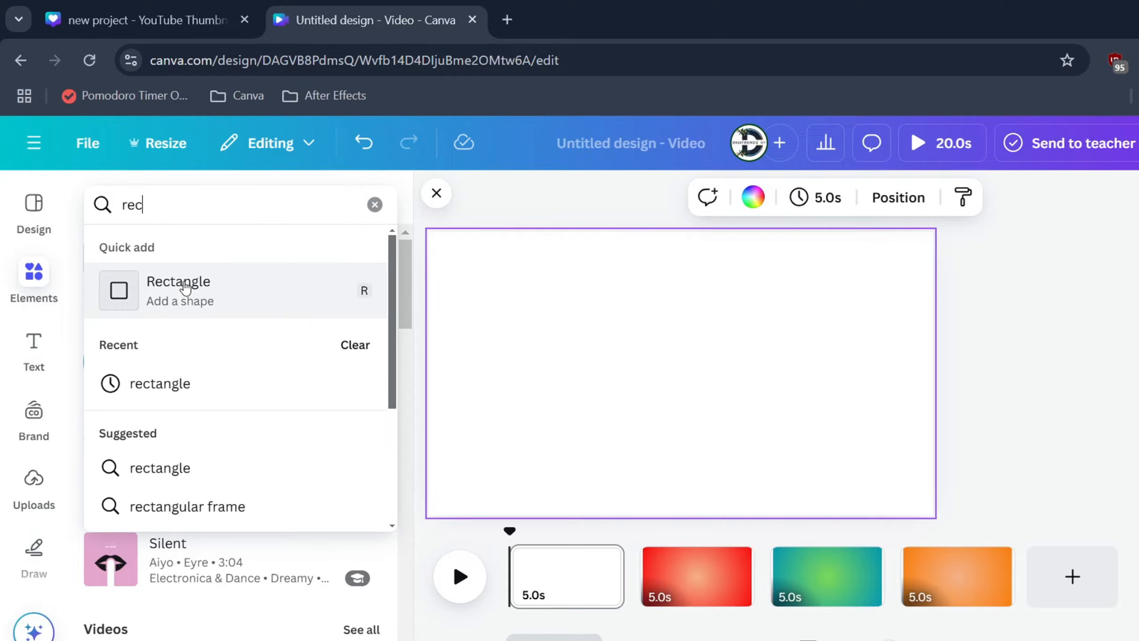
pyautogui.click(185, 288)
pyautogui.click(779, 398)
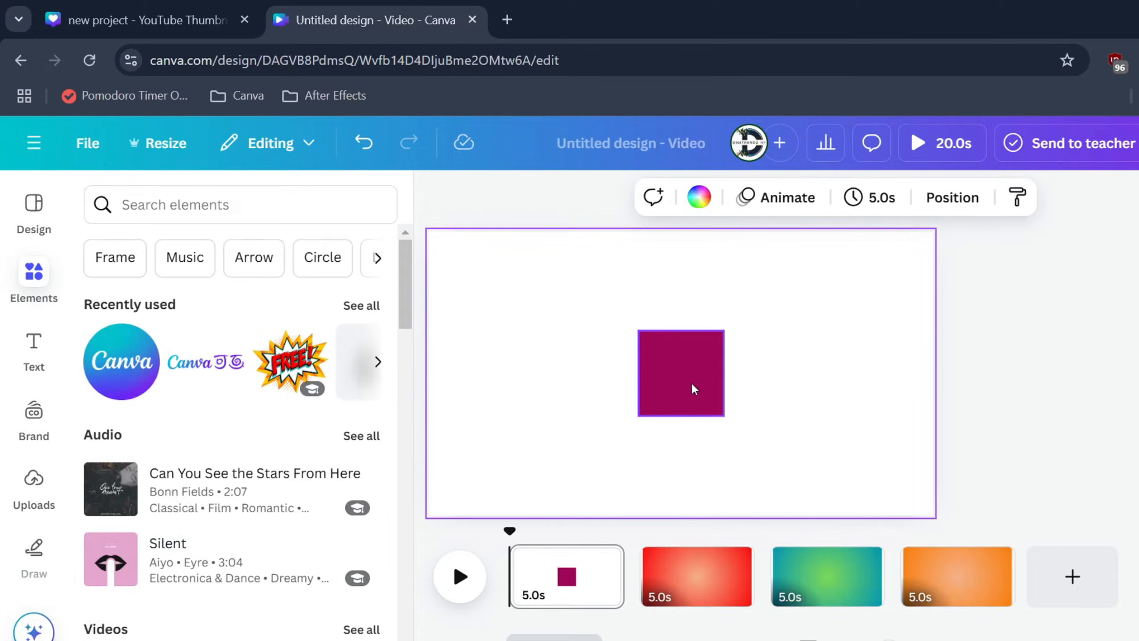
# Step: Fit the rectangle to the page's left edge at full height and widen it to about a third of the page
pyautogui.moveTo(691, 387); pyautogui.dragTo(506, 515)
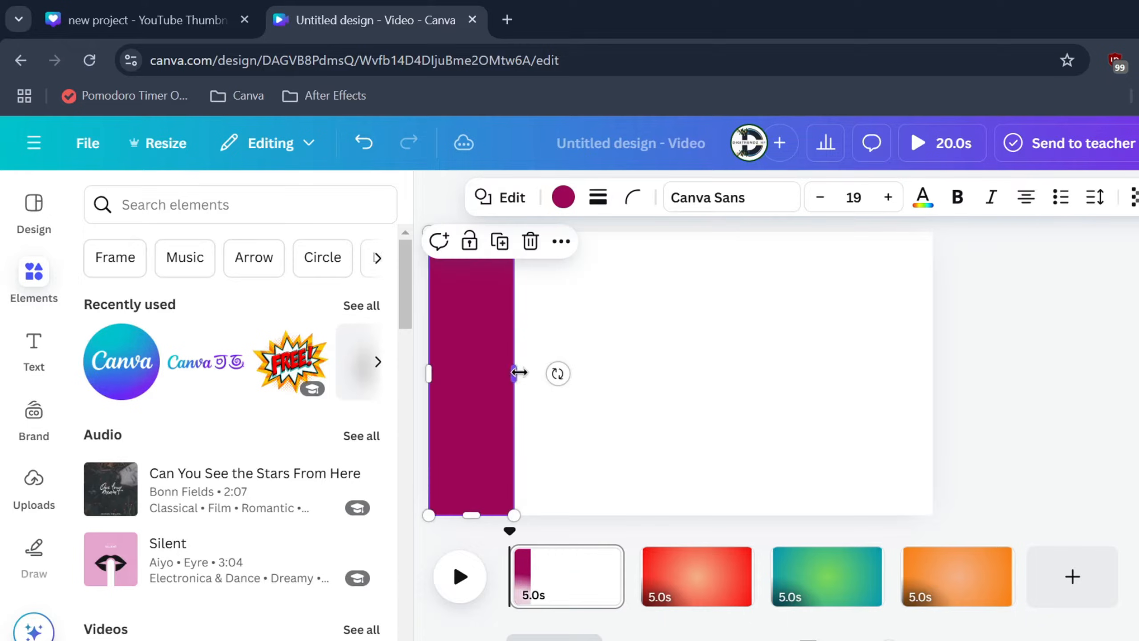
pyautogui.moveTo(519, 372); pyautogui.dragTo(594, 377)
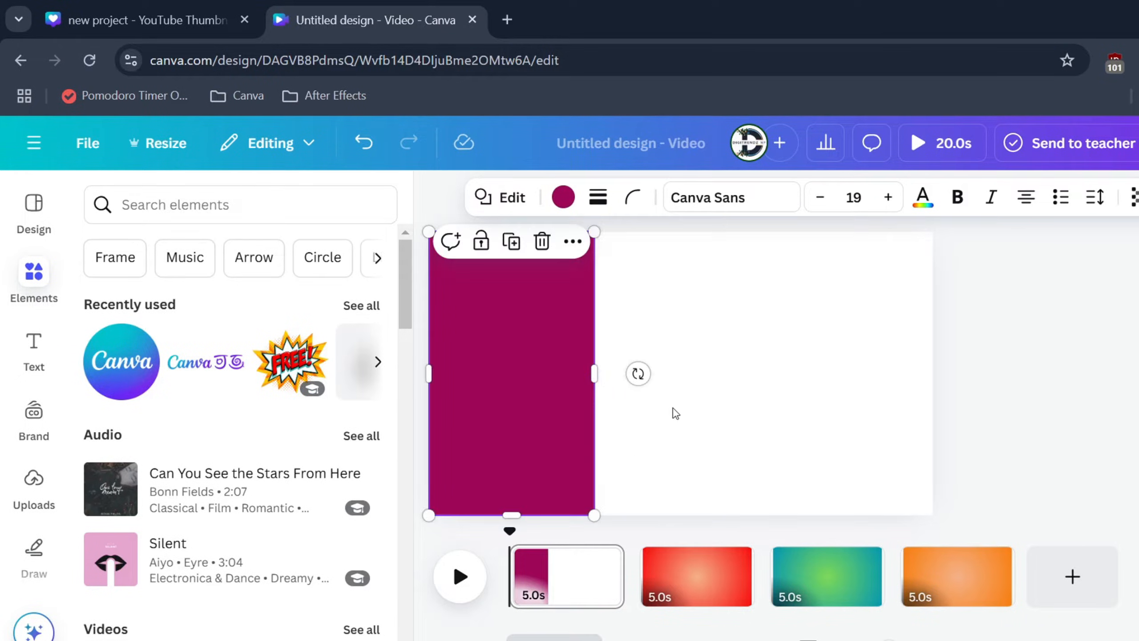
# Step: Fill the rectangle with the red circular document gradient
pyautogui.scroll(-3, 650, 404)
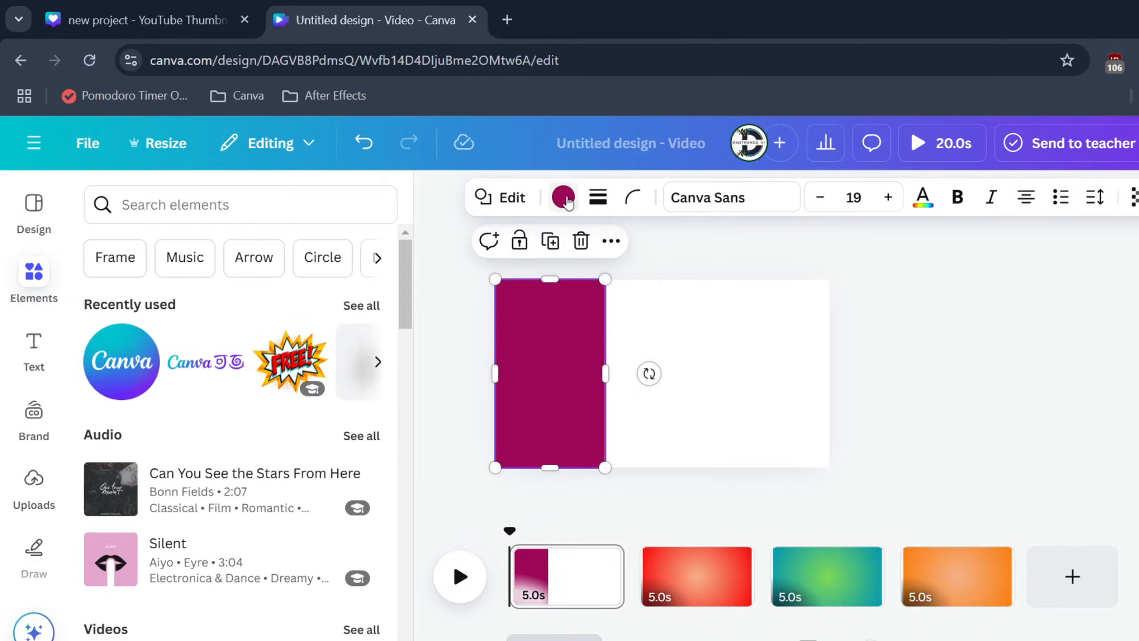
pyautogui.click(563, 197)
pyautogui.click(308, 349)
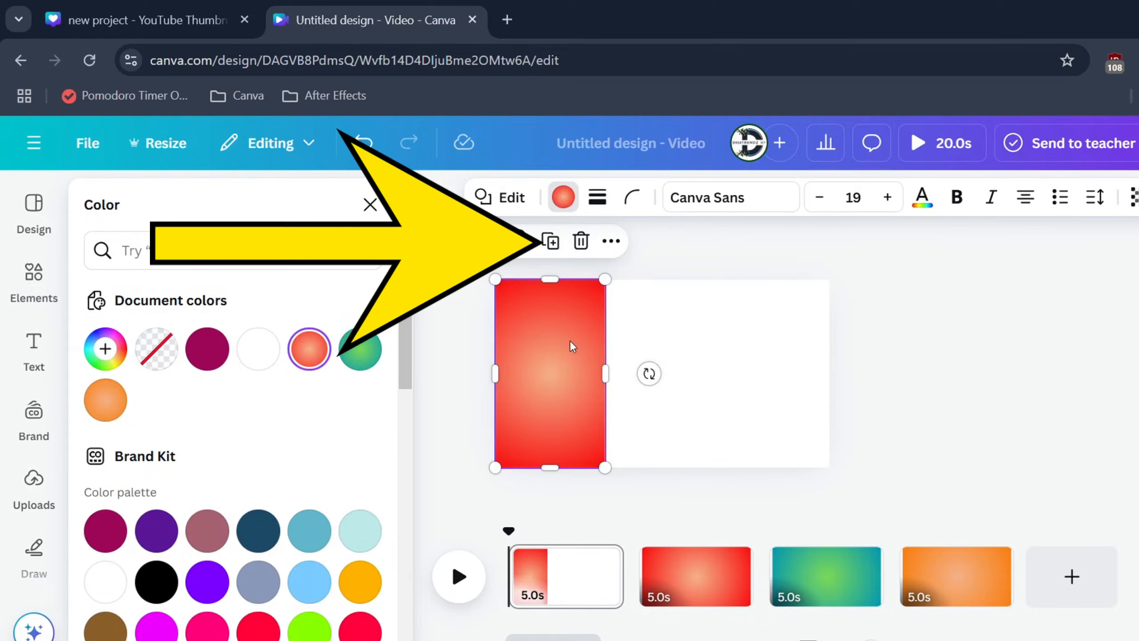
# Step: Duplicate the red rectangle, place the copy directly beside it in the page's middle, and fill it with the green circular gradient
pyautogui.click(552, 242)
pyautogui.moveTo(559, 376); pyautogui.dragTo(667, 377)
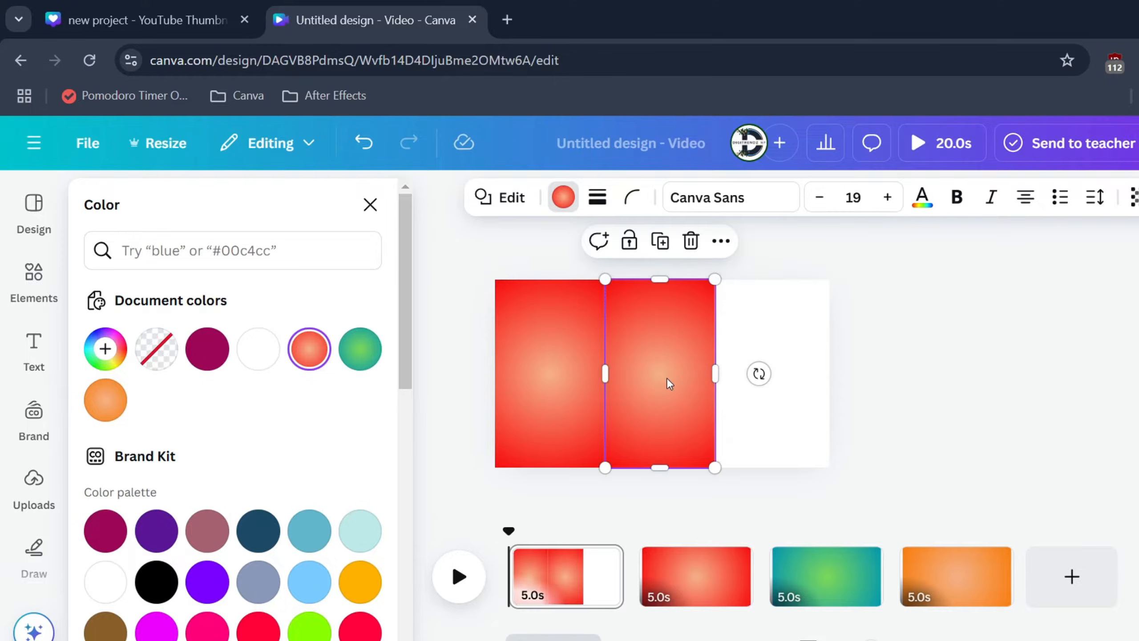
pyautogui.click(351, 362)
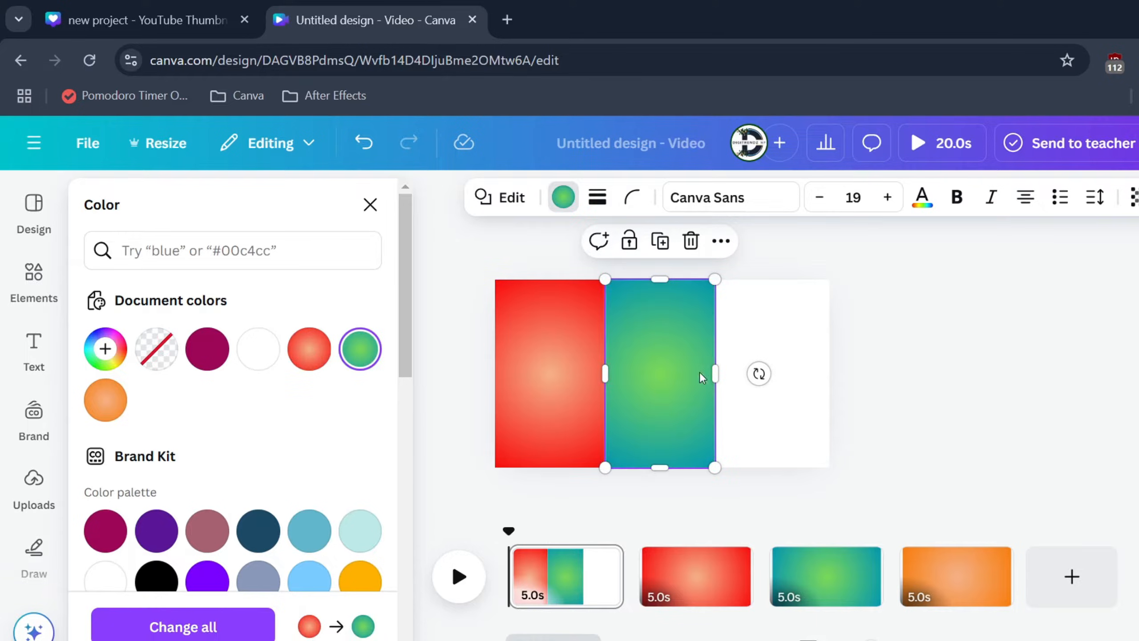
# Step: Duplicate the green rectangle, place the copy directly beside it, and fill it with the orange circular document gradient
pyautogui.click(660, 241)
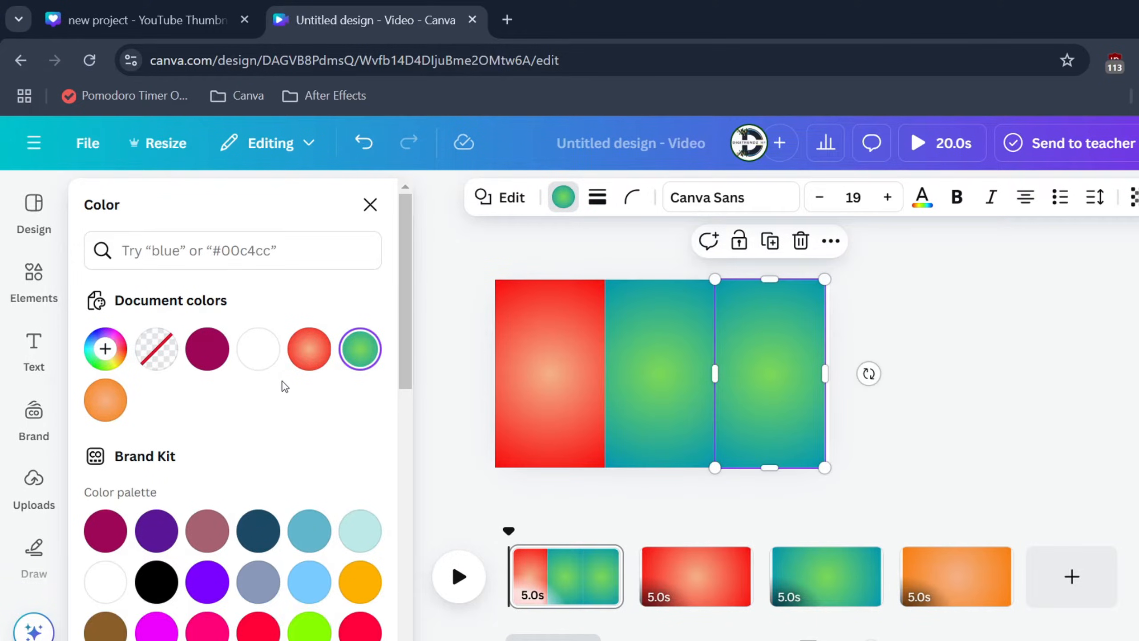
pyautogui.click(108, 401)
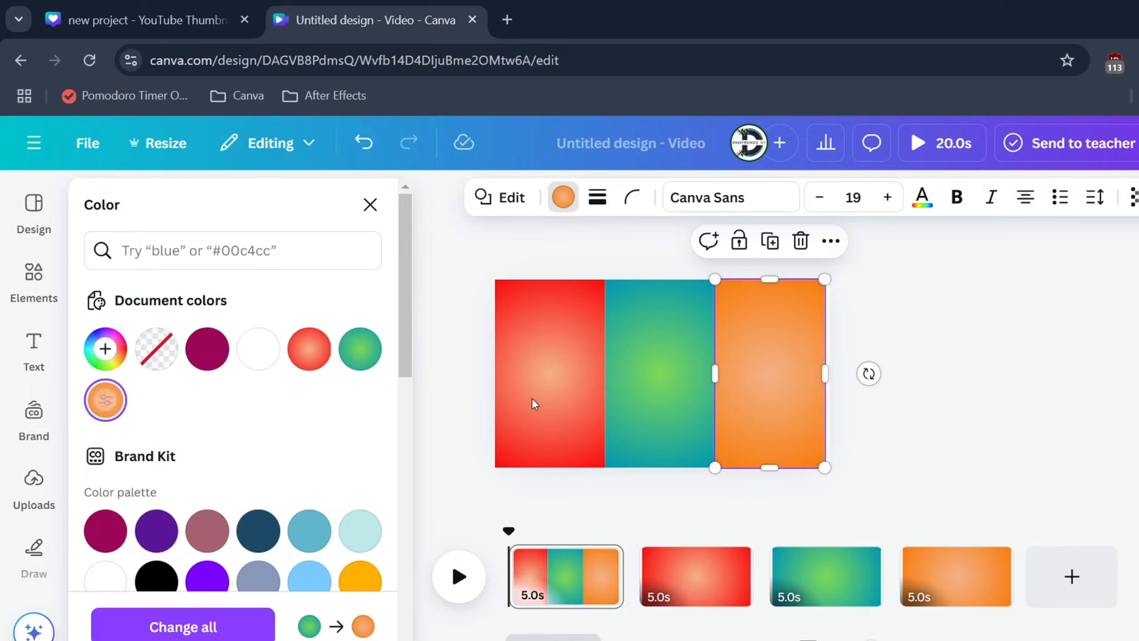
pyautogui.click(938, 397)
# Step: Swap the first two panels so green sits at the page's left edge and red in the middle
pyautogui.moveTo(640, 325)
pyautogui.mouseDown()
pyautogui.moveTo(557, 343)
pyautogui.moveTo(627, 332)
pyautogui.mouseUp()
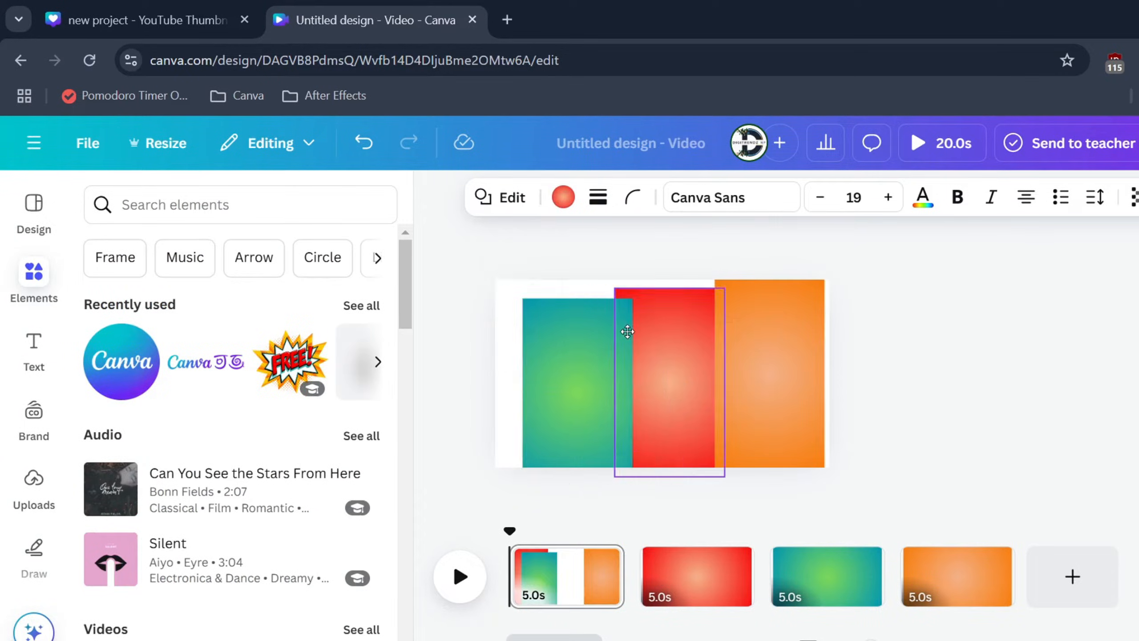
pyautogui.moveTo(582, 365); pyautogui.dragTo(554, 346)
pyautogui.moveTo(687, 360); pyautogui.dragTo(676, 352)
pyautogui.click(462, 306)
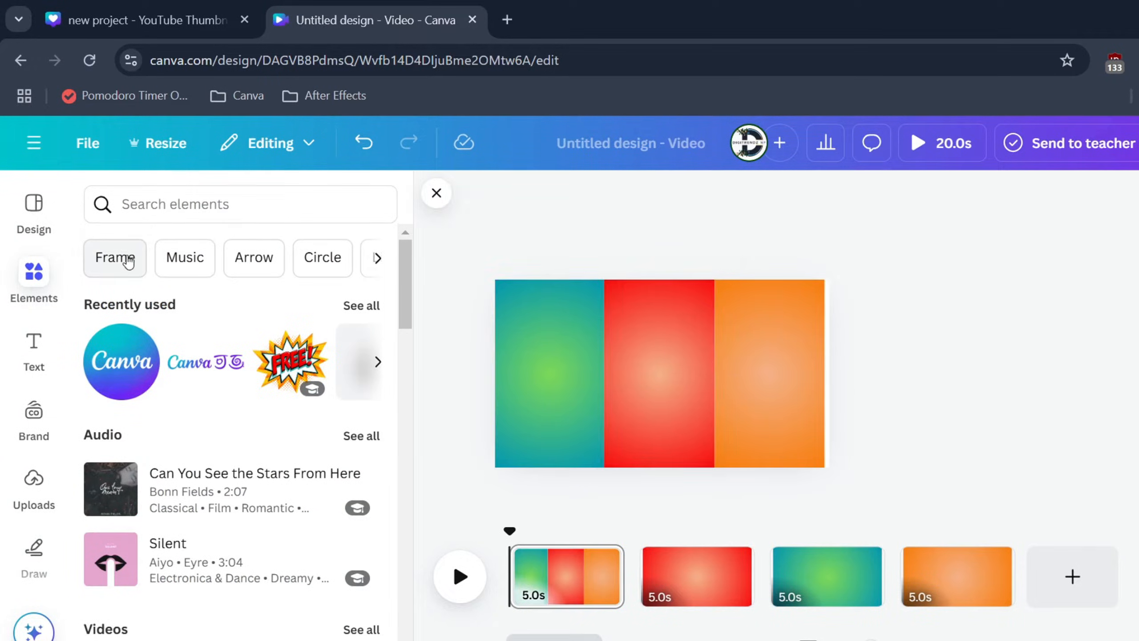
# Step: Add the uploaded Coca-Cola can image to the page's red panel and shrink it slightly
pyautogui.click(47, 475)
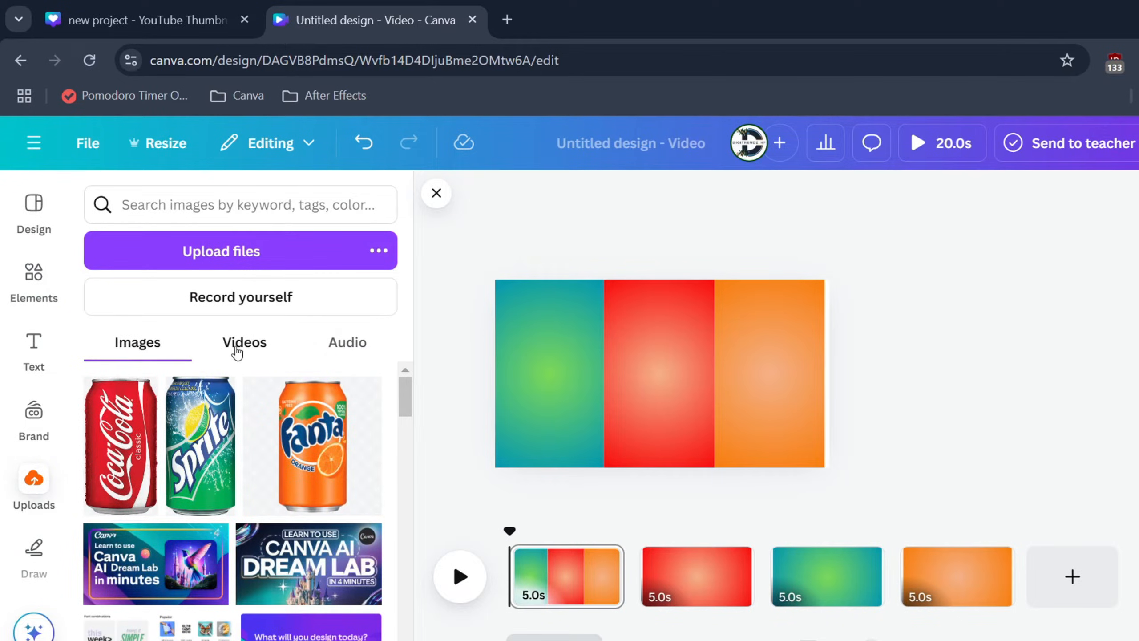
pyautogui.click(113, 458)
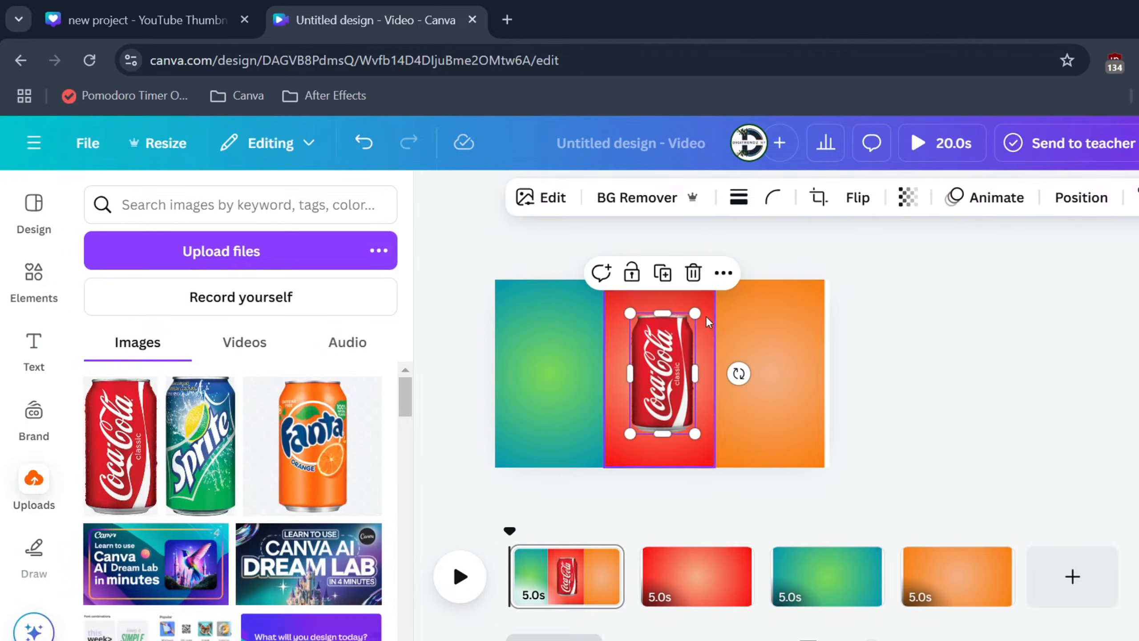
pyautogui.moveTo(694, 316); pyautogui.dragTo(686, 333)
# Step: Add the uploaded Sprite can to the green panel and the Fanta can to the orange panel
pyautogui.moveTo(647, 376); pyautogui.dragTo(545, 373)
pyautogui.click(200, 444)
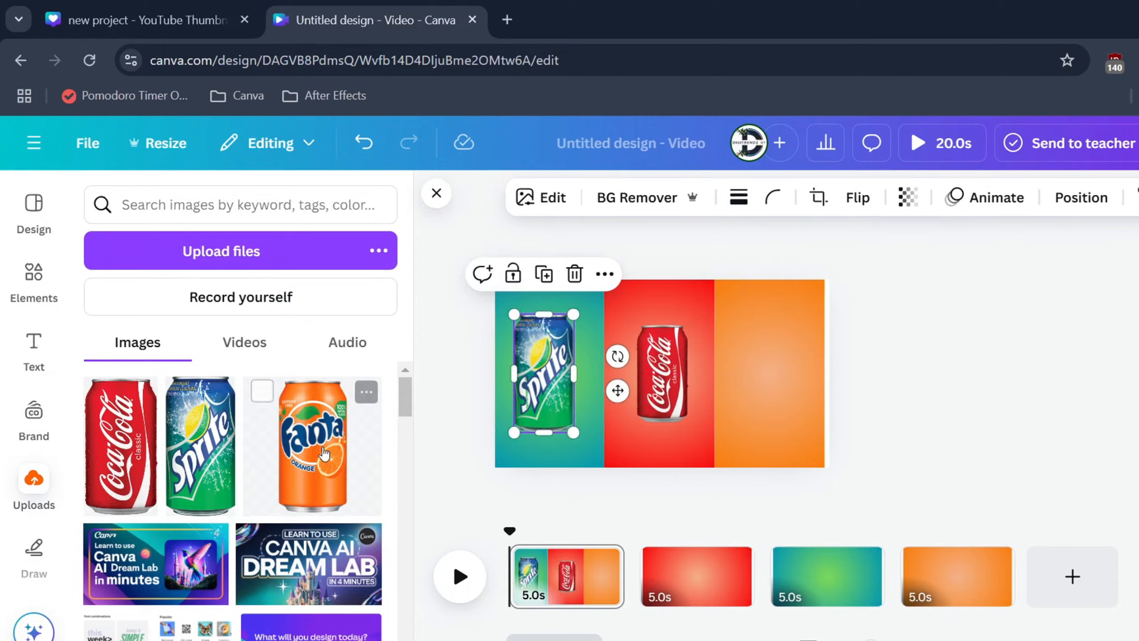
pyautogui.click(324, 453)
pyautogui.moveTo(662, 373); pyautogui.dragTo(769, 373)
pyautogui.click(971, 413)
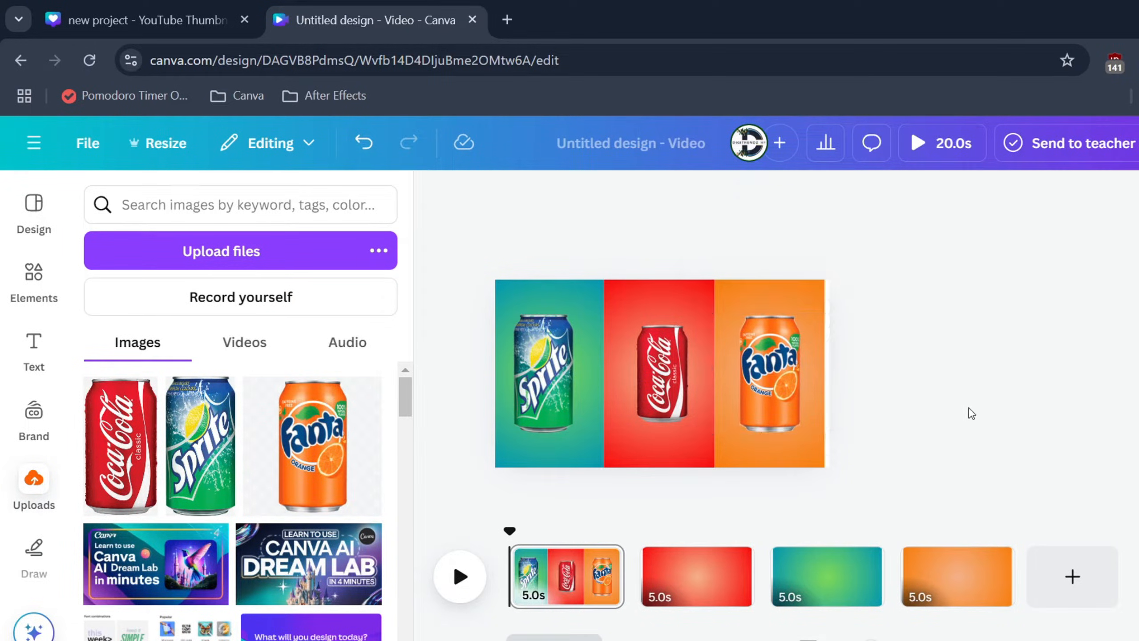
# Step: Turn on the rulers and guides for the design
pyautogui.click(771, 370)
pyautogui.click(106, 146)
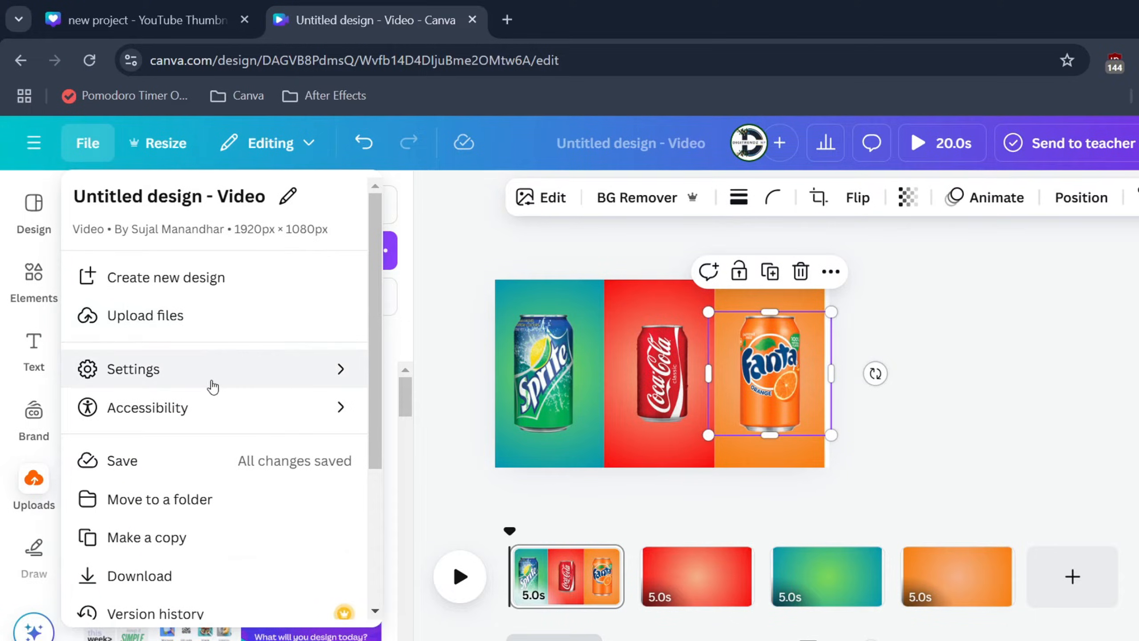
pyautogui.moveTo(173, 368)
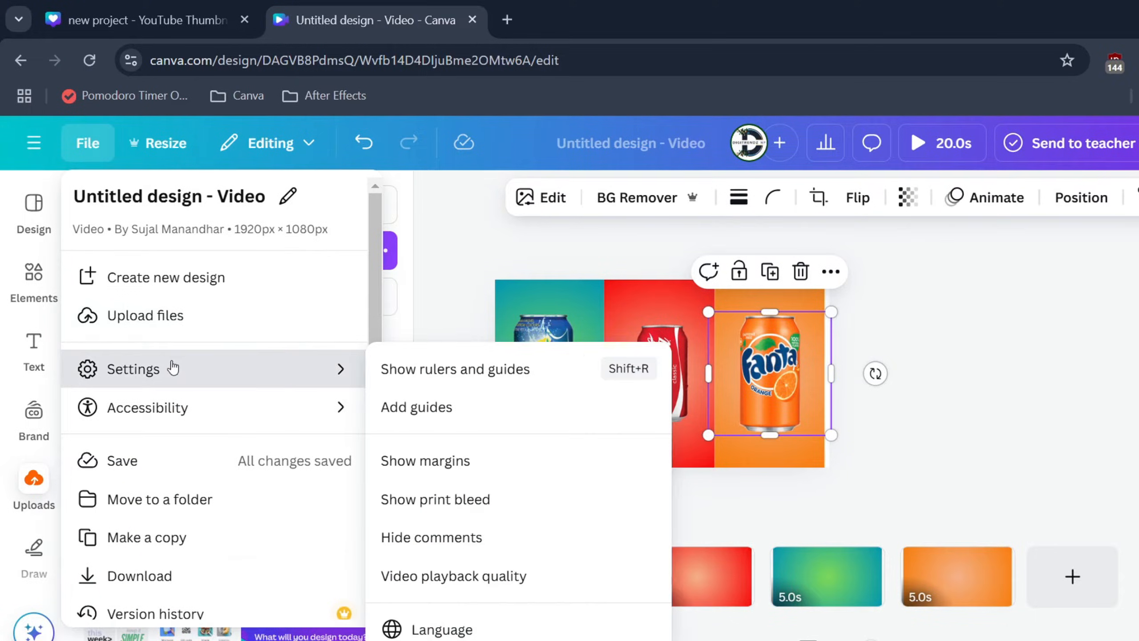
pyautogui.click(450, 369)
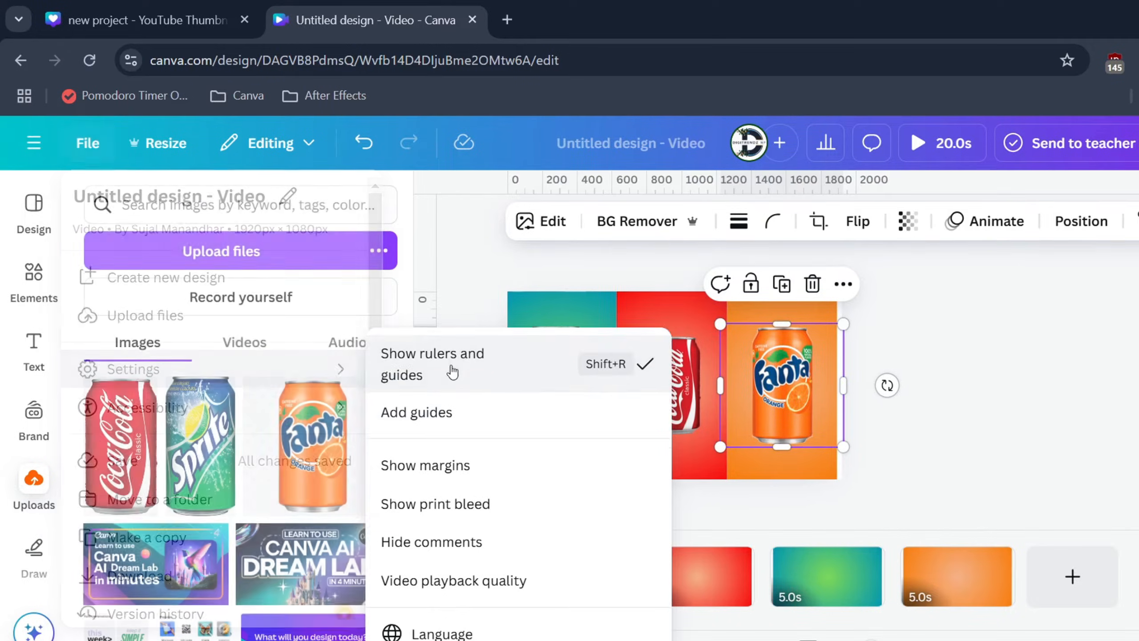
pyautogui.click(961, 408)
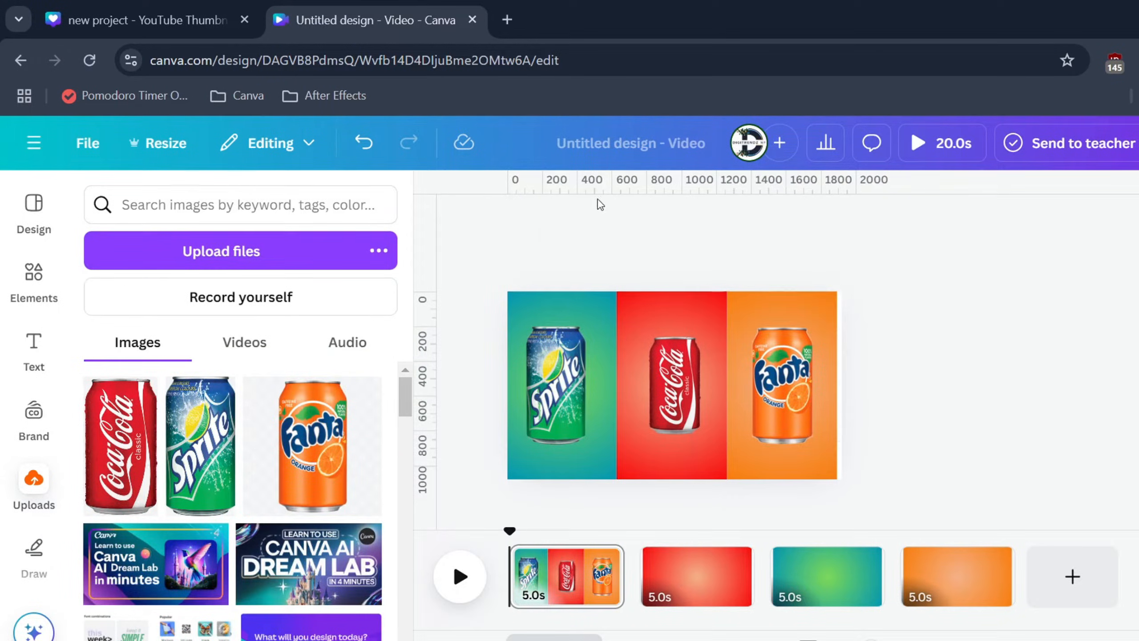
# Step: Add a horizontal guide at the Coca-Cola can's top and fit the Sprite and Fanta cans to it
pyautogui.moveTo(547, 188); pyautogui.dragTo(538, 335)
pyautogui.click(543, 357)
pyautogui.click(758, 355)
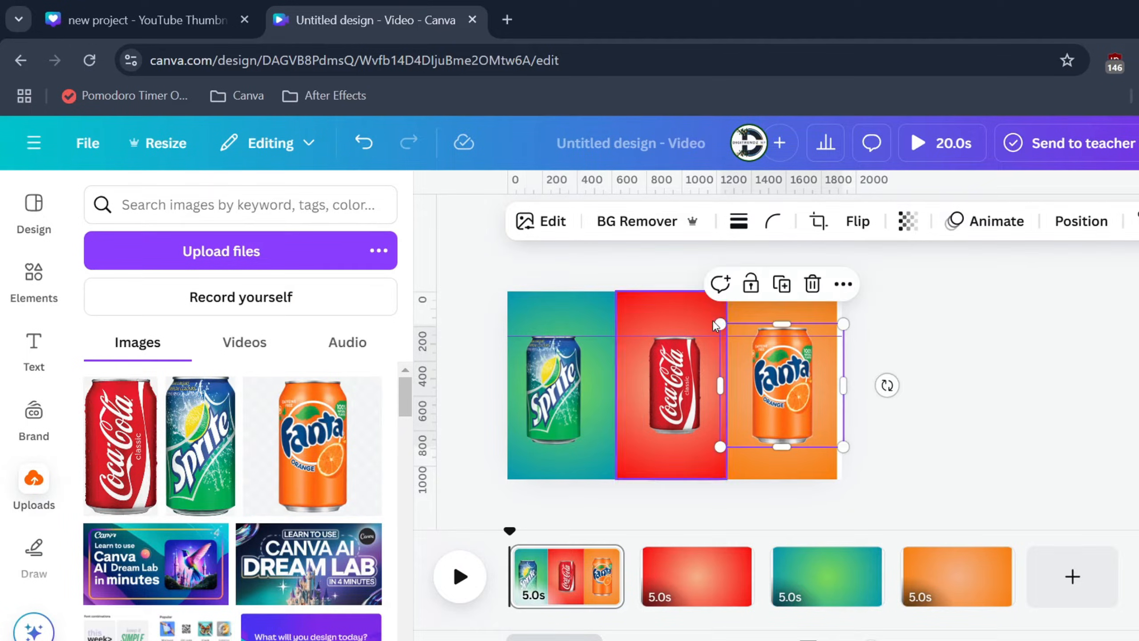
pyautogui.moveTo(720, 324); pyautogui.dragTo(731, 336)
pyautogui.moveTo(774, 375); pyautogui.dragTo(769, 372)
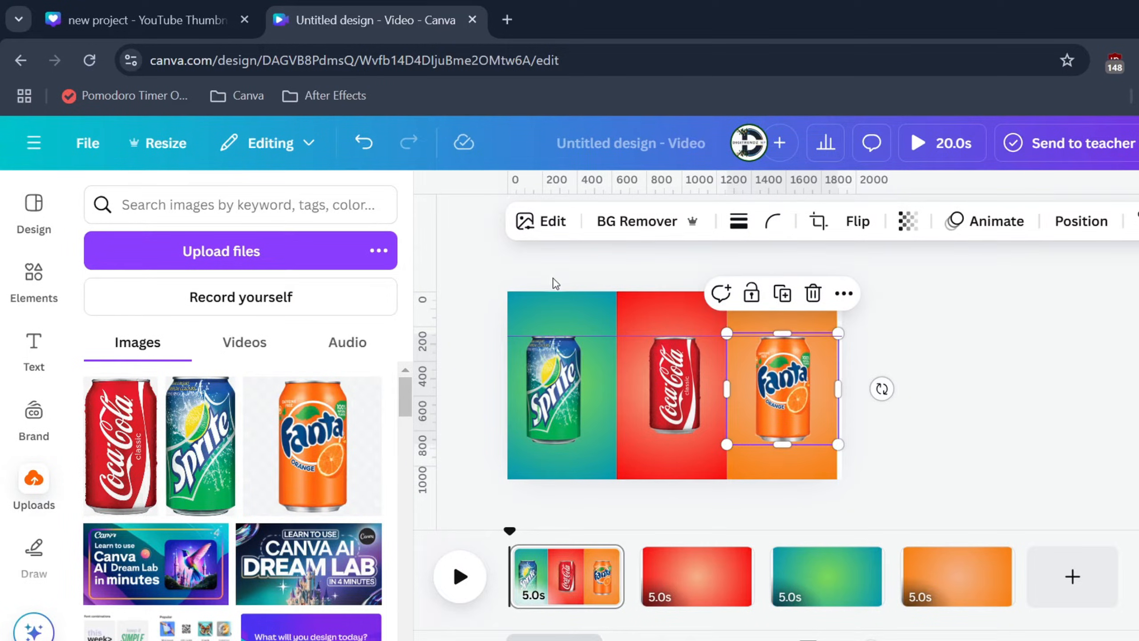
# Step: Add a second horizontal guide at the cans' bottom and enlarge the Coca-Cola can to span both guides
pyautogui.moveTo(478, 194); pyautogui.dragTo(487, 444)
pyautogui.click(686, 426)
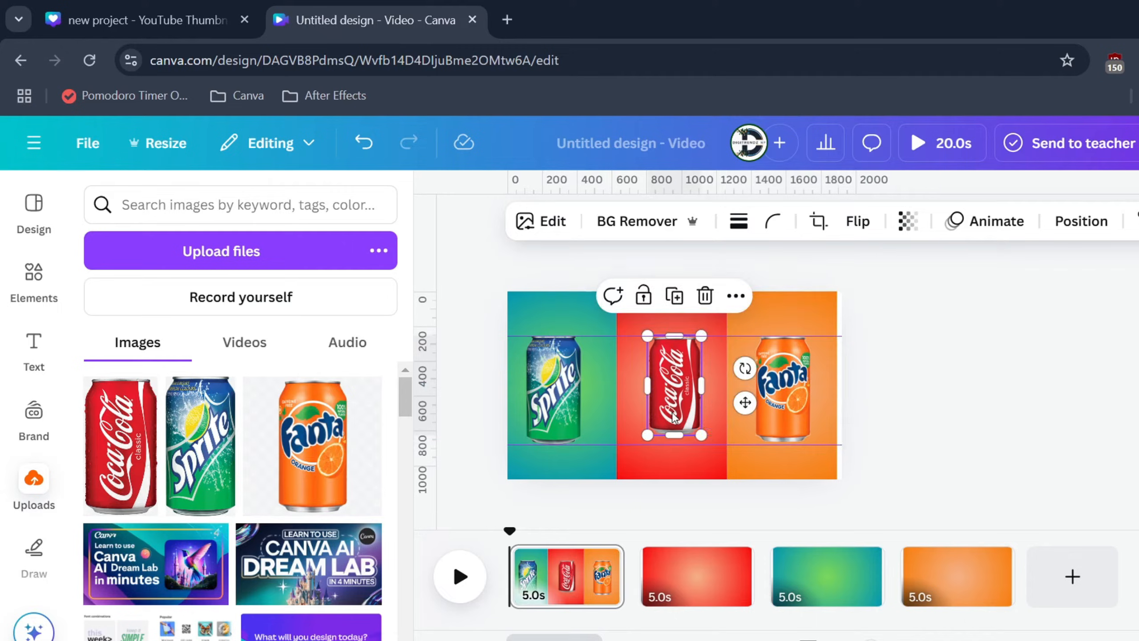
pyautogui.moveTo(700, 433); pyautogui.dragTo(704, 448)
pyautogui.moveTo(682, 405); pyautogui.dragTo(677, 405)
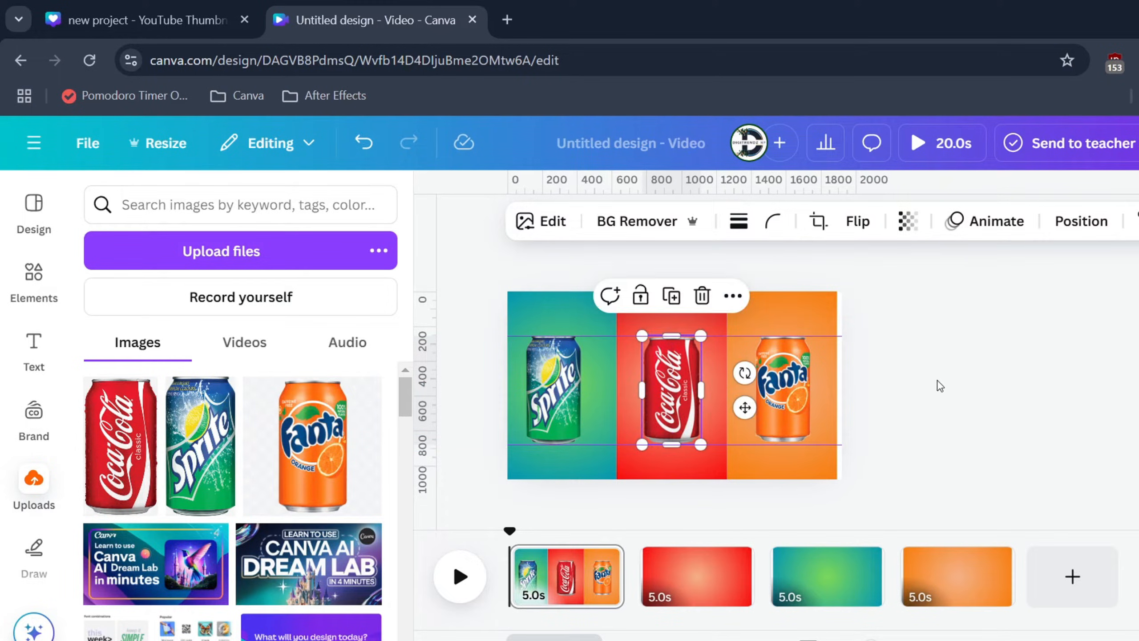
pyautogui.click(941, 382)
# Step: Copy the Coca-Cola can from the opening page and paste it onto the red page
pyautogui.scroll(4, 931, 380)
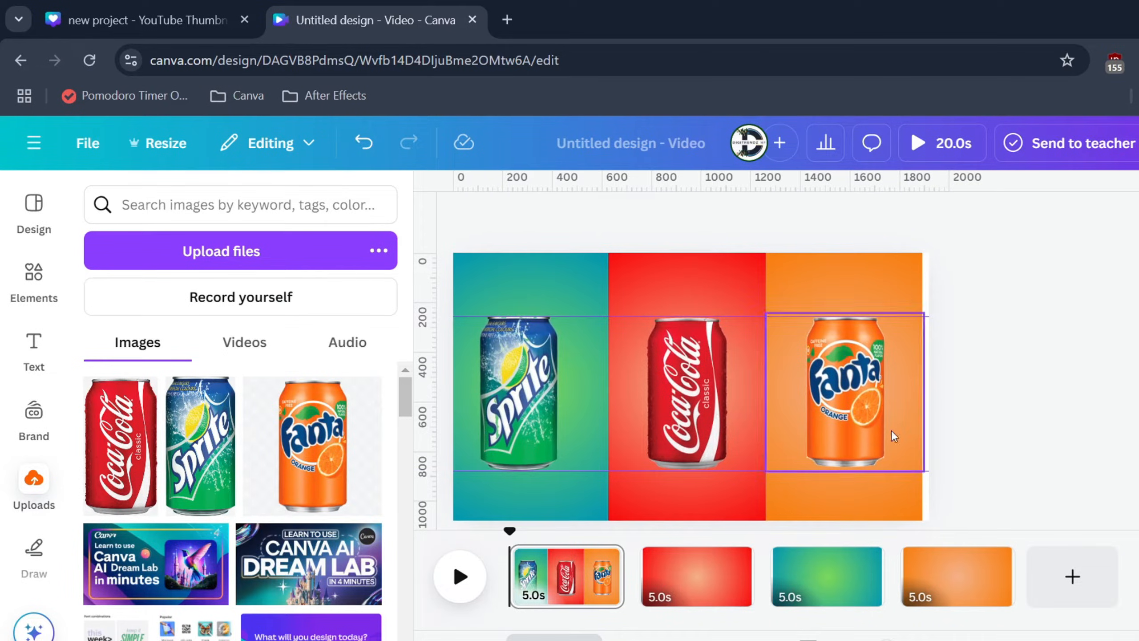
pyautogui.click(524, 414)
pyautogui.click(679, 410)
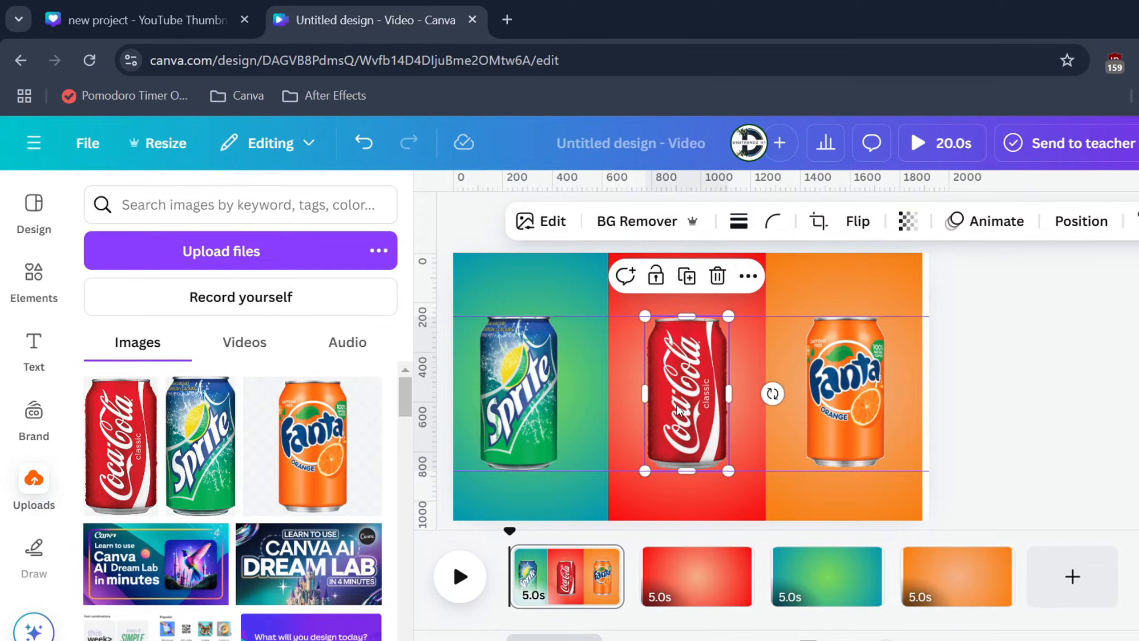
pyautogui.click(696, 586)
pyautogui.hotkey('ctrl', 'v')
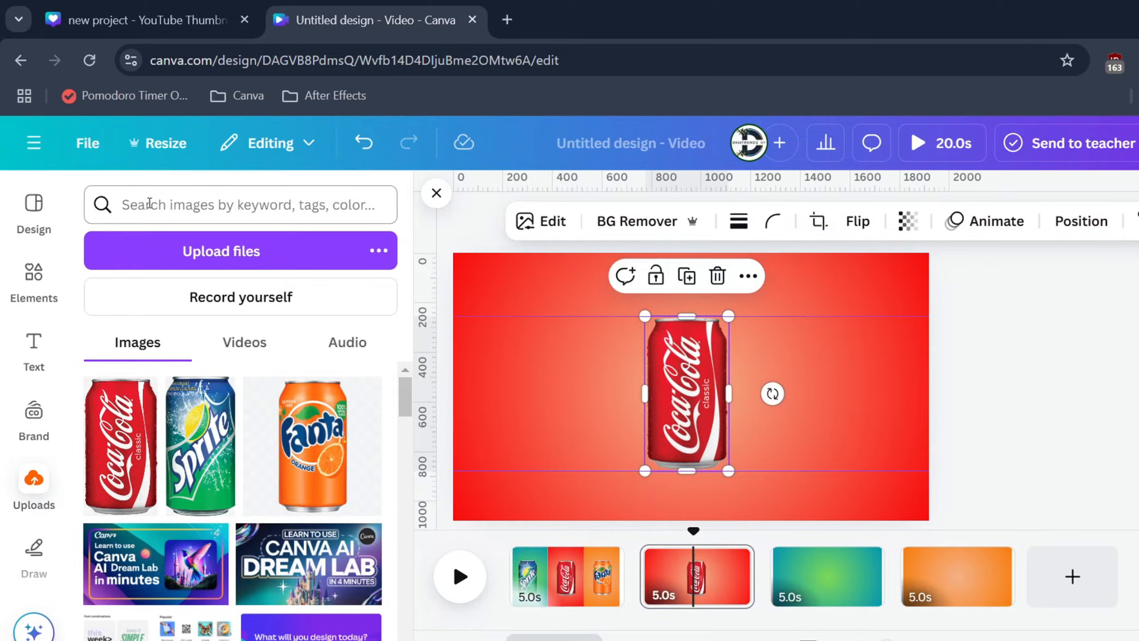
# Step: Search the graphics for "splash" and add the blue diagonal water splash to the red page
pyautogui.click(20, 272)
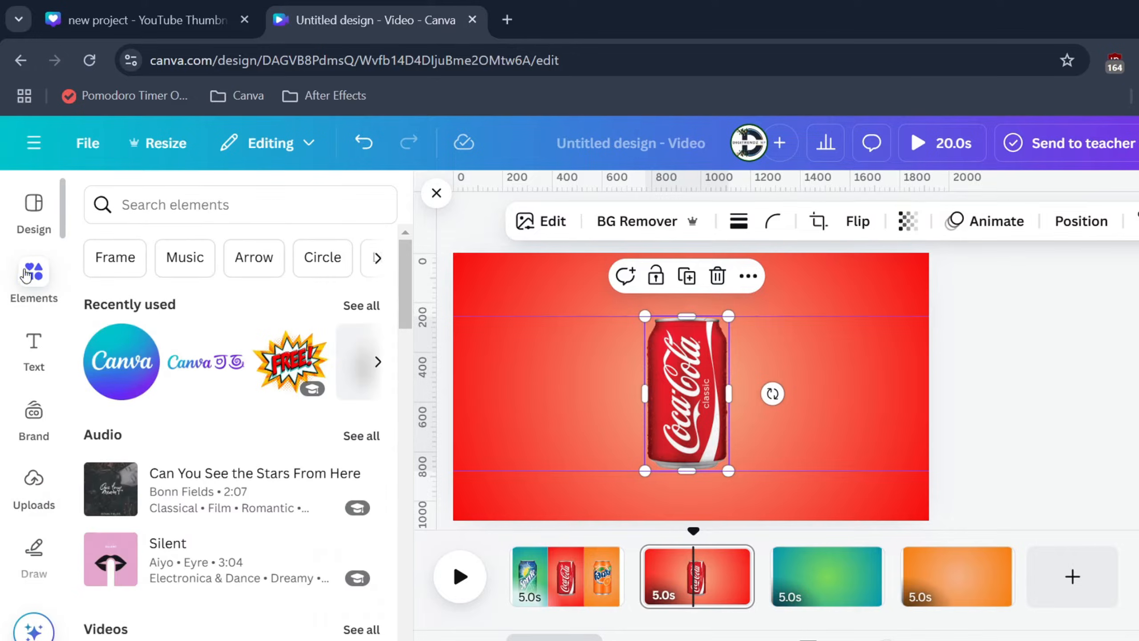
pyautogui.click(149, 214)
pyautogui.write('splash')
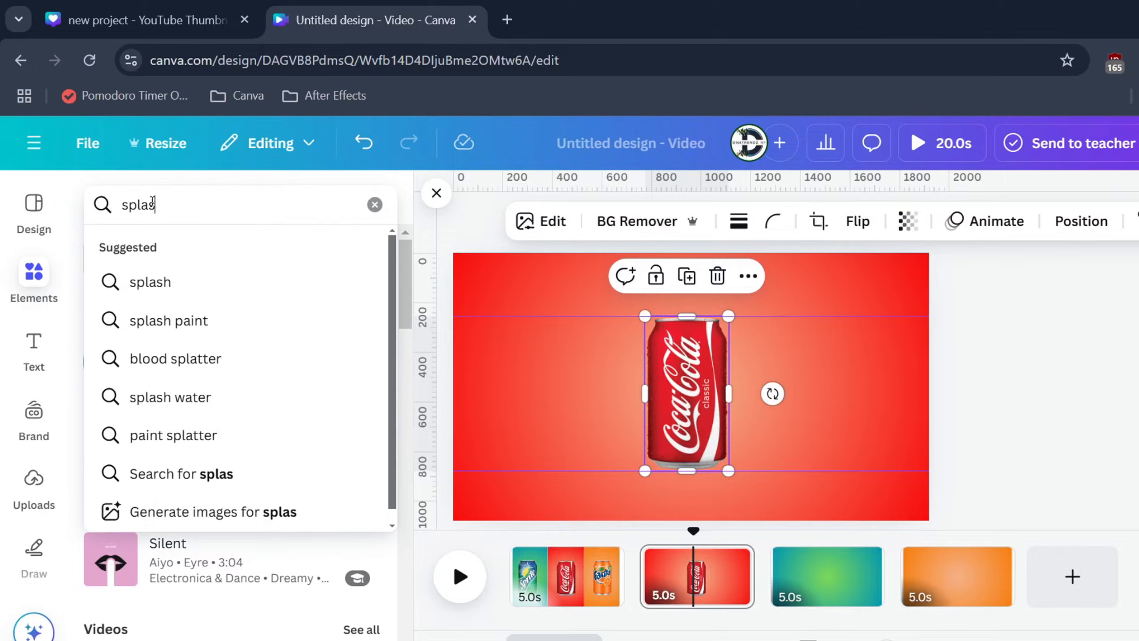
pyautogui.press('Return')
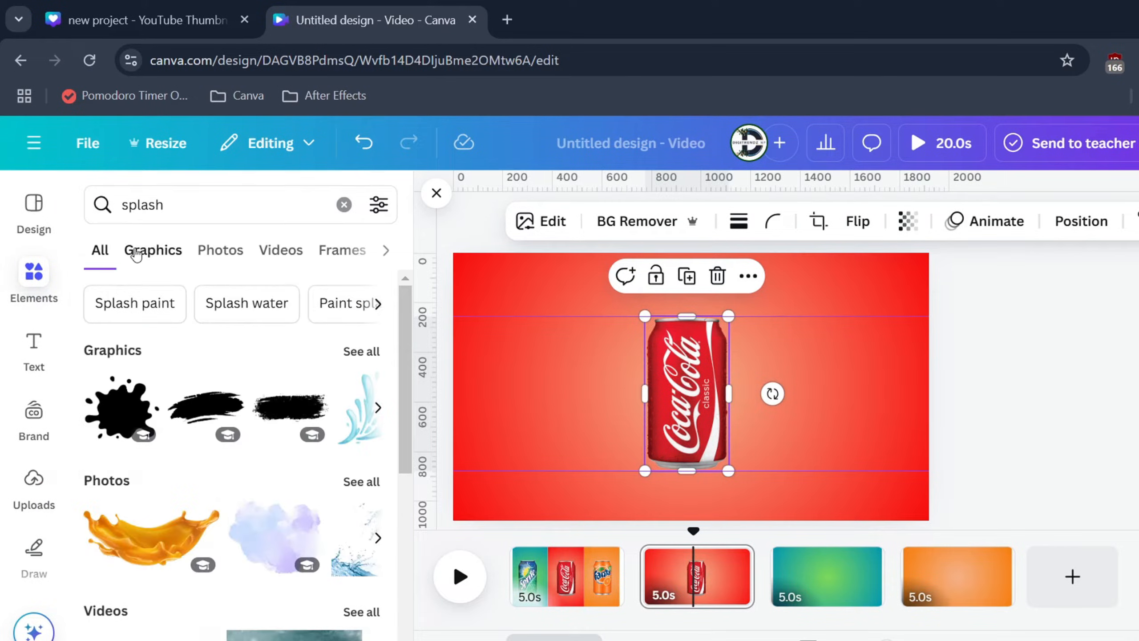
pyautogui.click(137, 255)
pyautogui.scroll(-5, 314, 457)
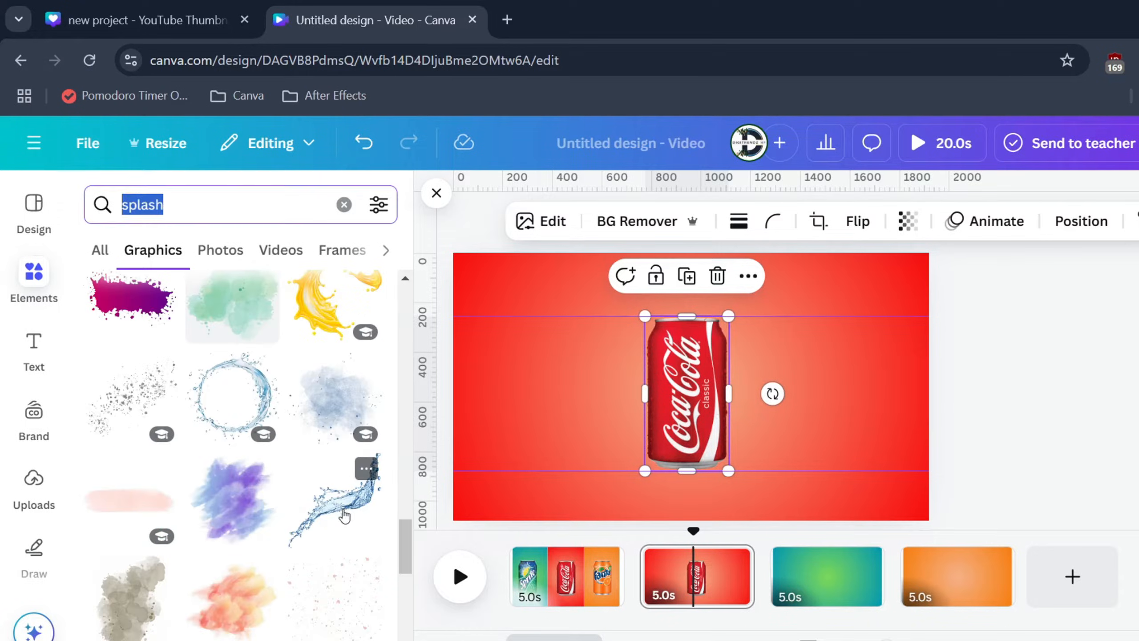
pyautogui.click(344, 462)
# Step: Search the graphics for "ice", add the curved ice-cube water splash, and place it over the can's left side
pyautogui.scroll(-4, 344, 462)
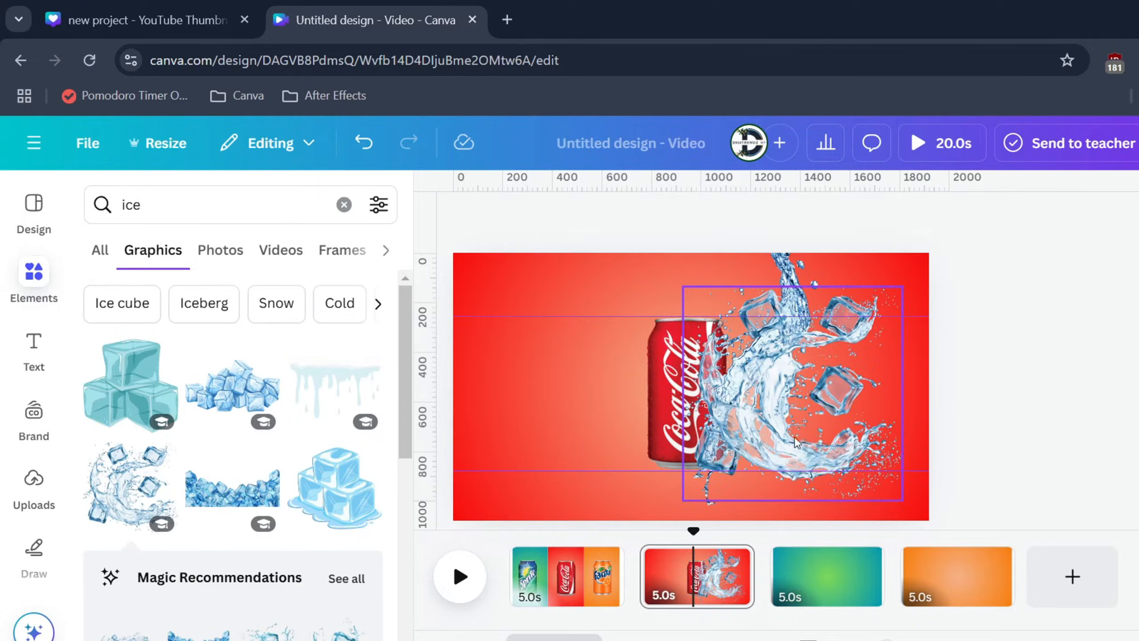
pyautogui.moveTo(831, 430); pyautogui.dragTo(644, 442)
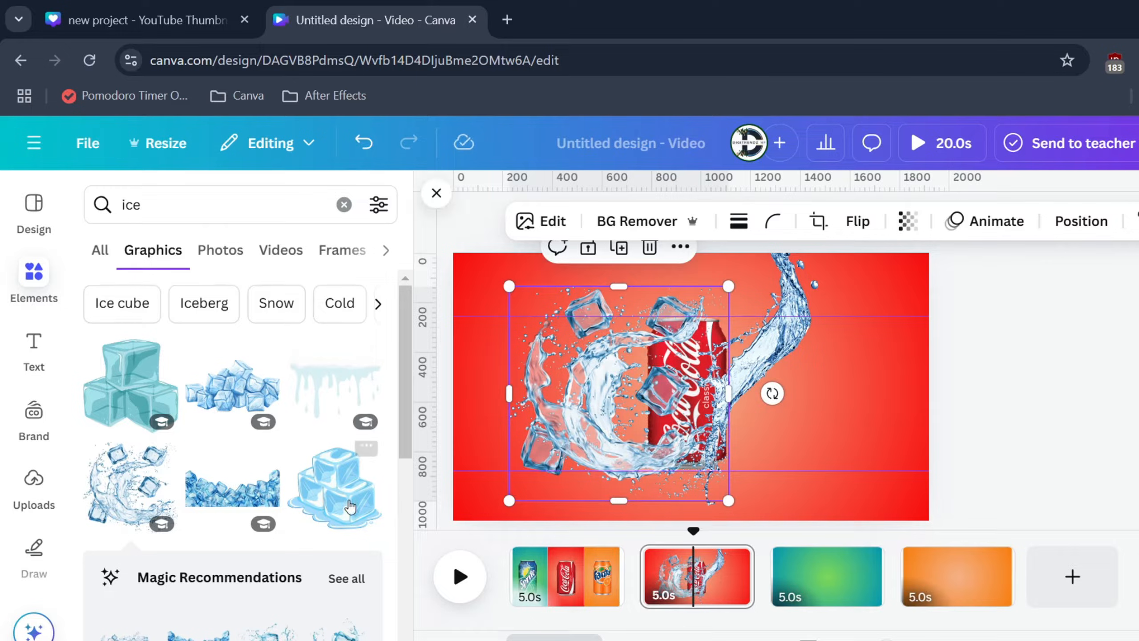
pyautogui.scroll(-5, 327, 485)
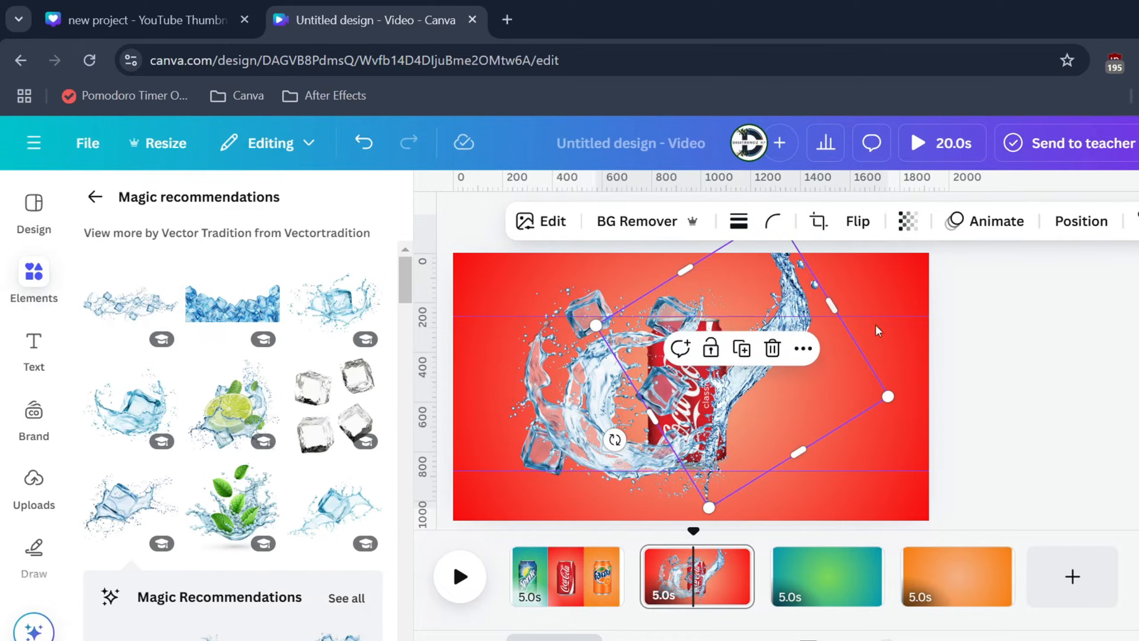
# Step: Shrink the diagonal water splash and the ice-cube splash and move both over the Coca-Cola can
pyautogui.scroll(-3, 875, 331)
pyautogui.moveTo(735, 261); pyautogui.dragTo(719, 334)
pyautogui.moveTo(713, 381); pyautogui.dragTo(701, 367)
pyautogui.click(606, 386)
pyautogui.moveTo(560, 312); pyautogui.dragTo(618, 379)
pyautogui.moveTo(659, 422); pyautogui.dragTo(672, 417)
# Step: Shrink the rotated water splash to about 390 by 397 and position both splashes within the can's outline
pyautogui.click(711, 350)
pyautogui.moveTo(707, 320); pyautogui.dragTo(668, 354)
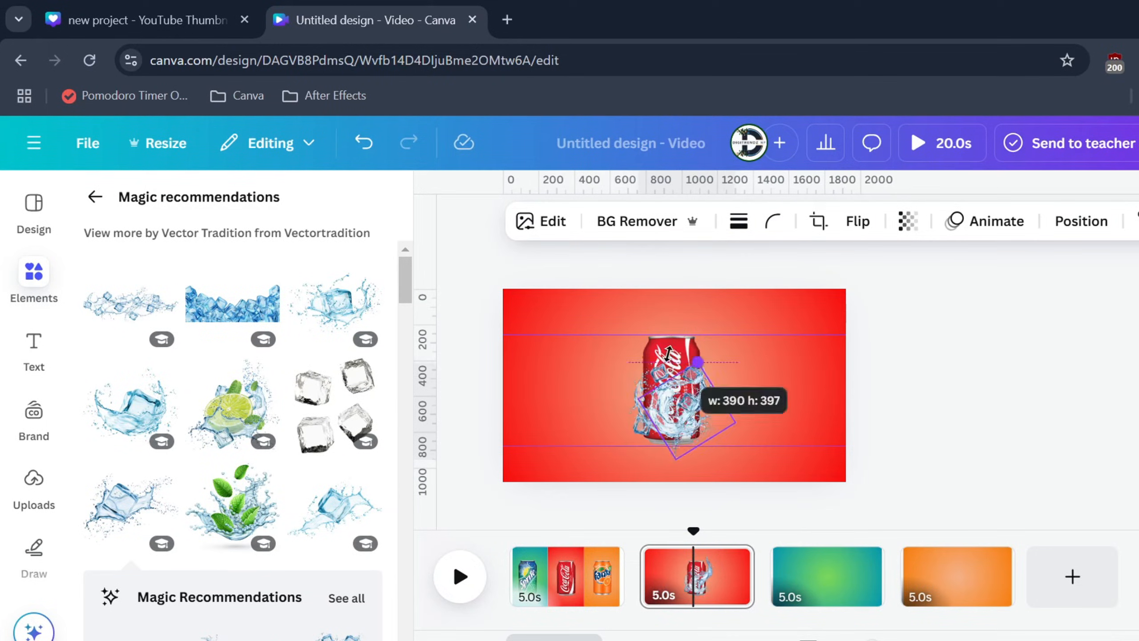
pyautogui.moveTo(685, 413)
pyautogui.mouseDown()
pyautogui.moveTo(673, 409)
pyautogui.moveTo(730, 390)
pyautogui.moveTo(690, 367)
pyautogui.moveTo(568, 366)
pyautogui.moveTo(679, 417)
pyautogui.mouseUp()
pyautogui.scroll(3, 673, 408)
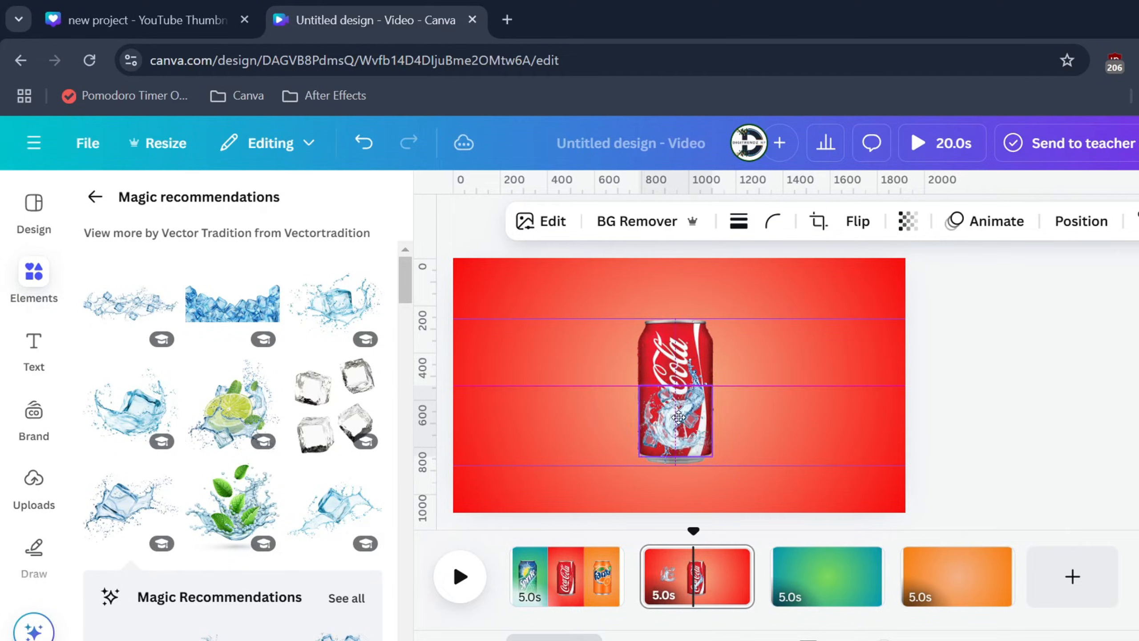
pyautogui.click(829, 394)
# Step: Move the Coca-Cola can to the top of the red page's layer order, above both splashes
pyautogui.rightClick(673, 413)
pyautogui.moveTo(737, 361)
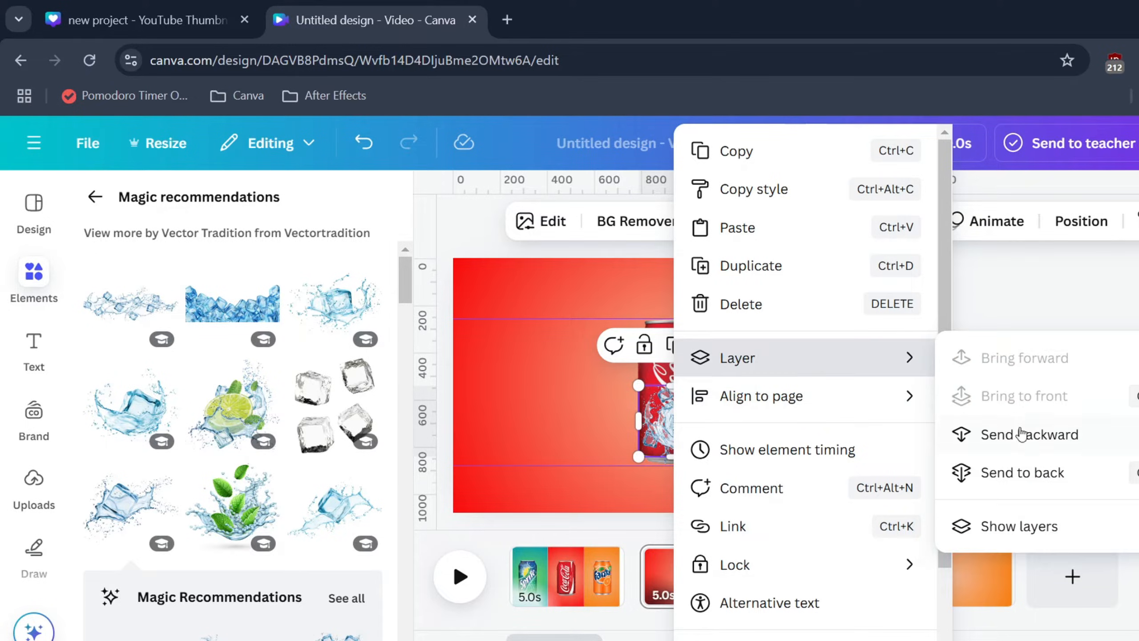
pyautogui.click(1018, 529)
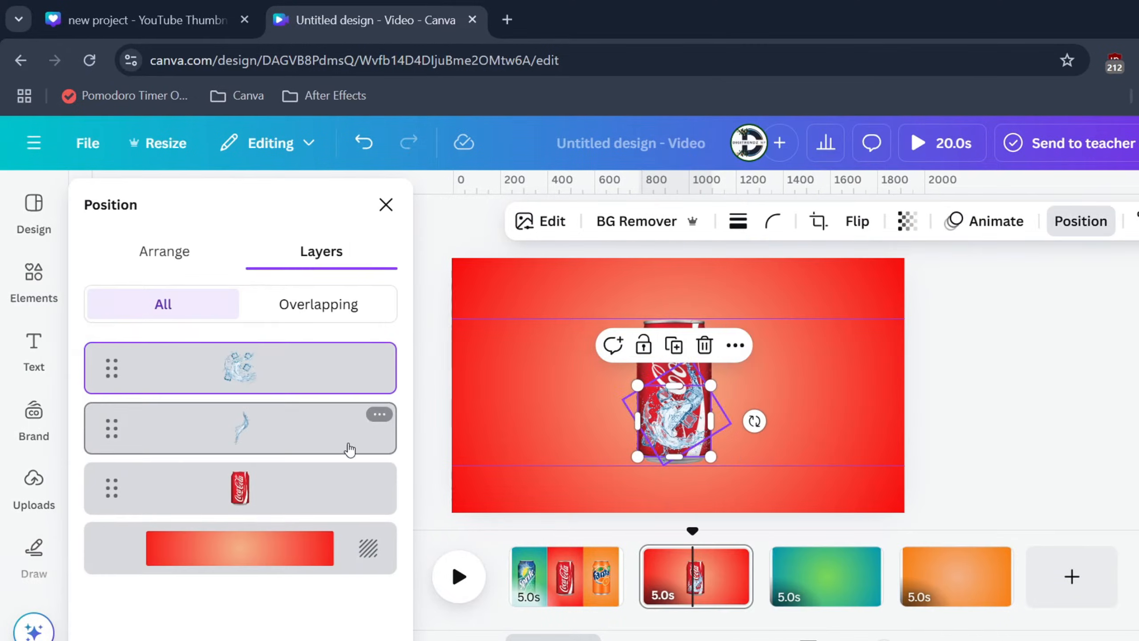
pyautogui.moveTo(241, 485); pyautogui.dragTo(243, 354)
pyautogui.click(385, 205)
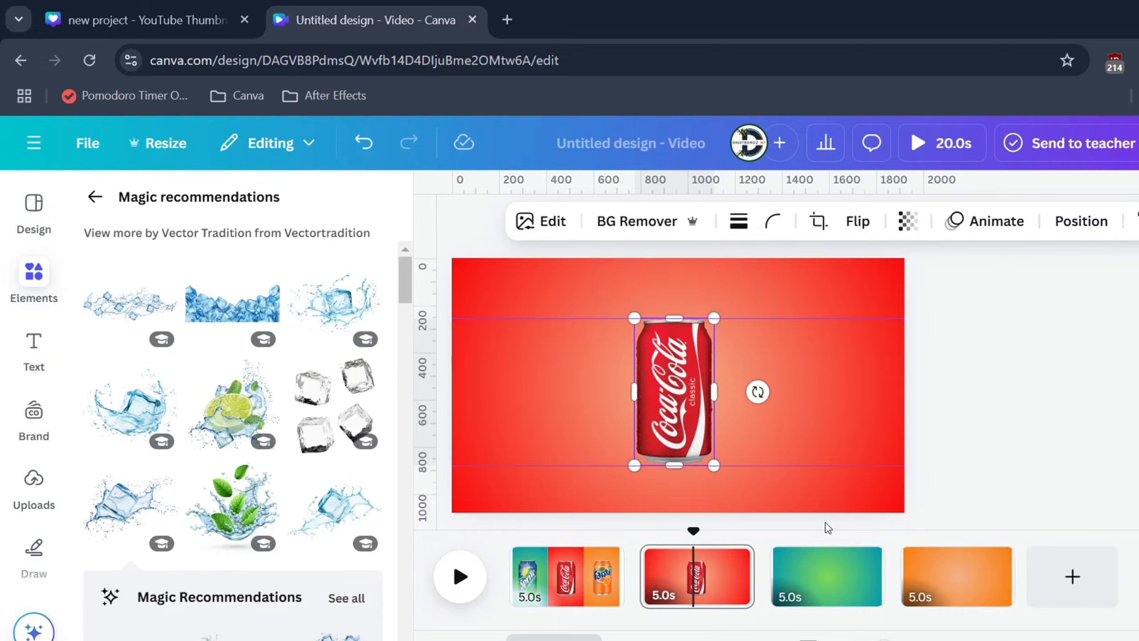
# Step: Duplicate the red Coca-Cola page
pyautogui.click(695, 582)
pyautogui.click(728, 562)
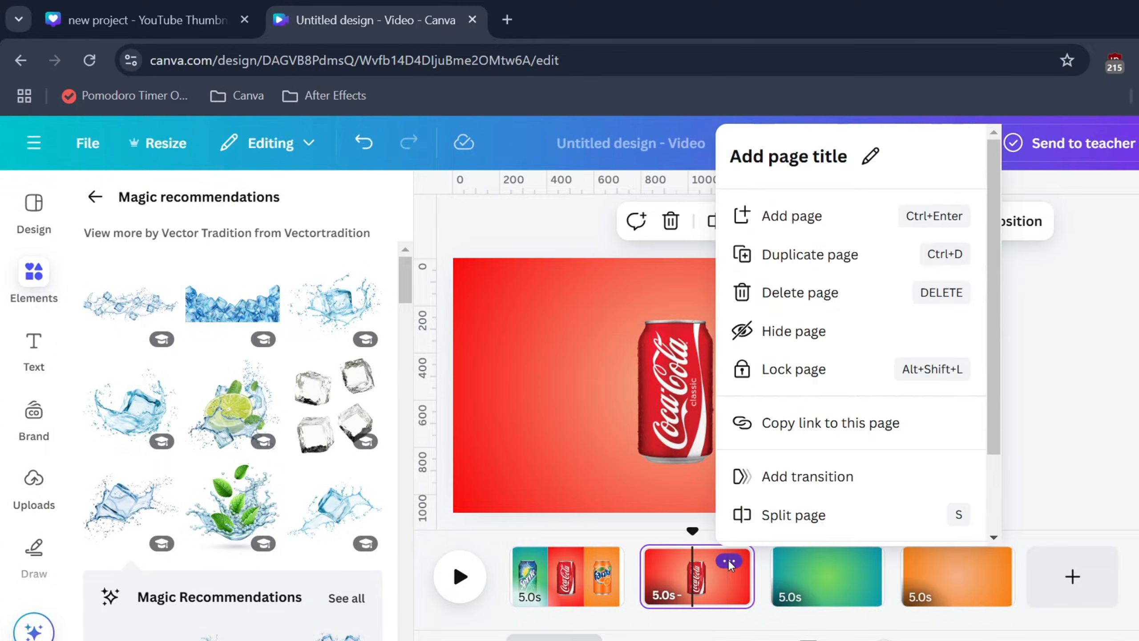
pyautogui.click(808, 260)
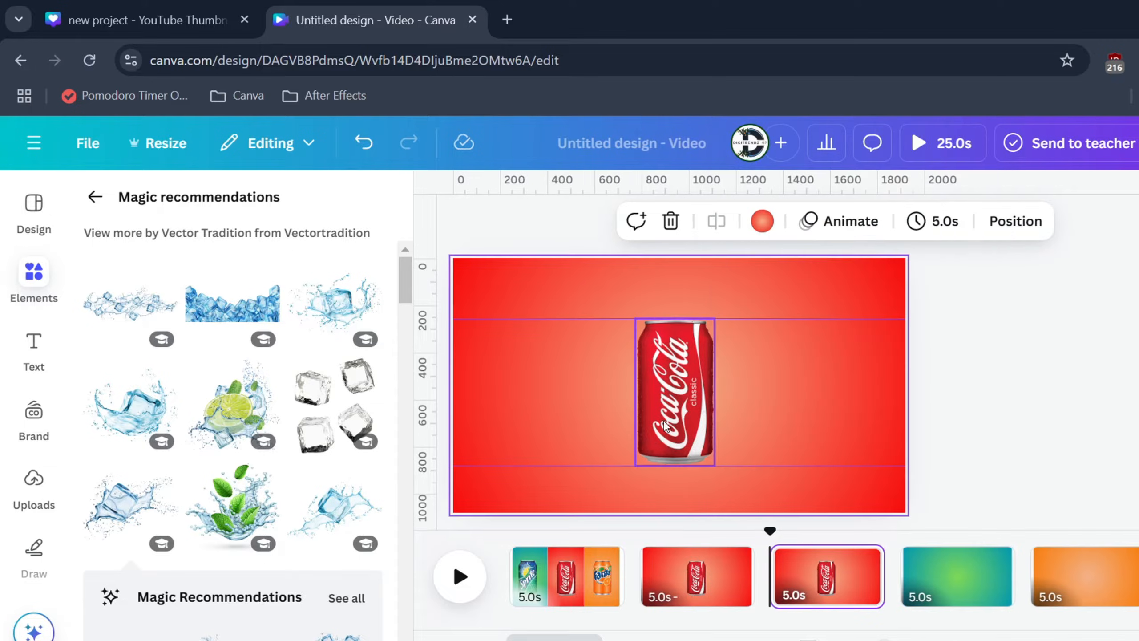
# Step: Show the duplicated red page's layers, enlarge the diagonal water splash and place it so it emerges beside the Coca-Cola can's right side
pyautogui.click(671, 417)
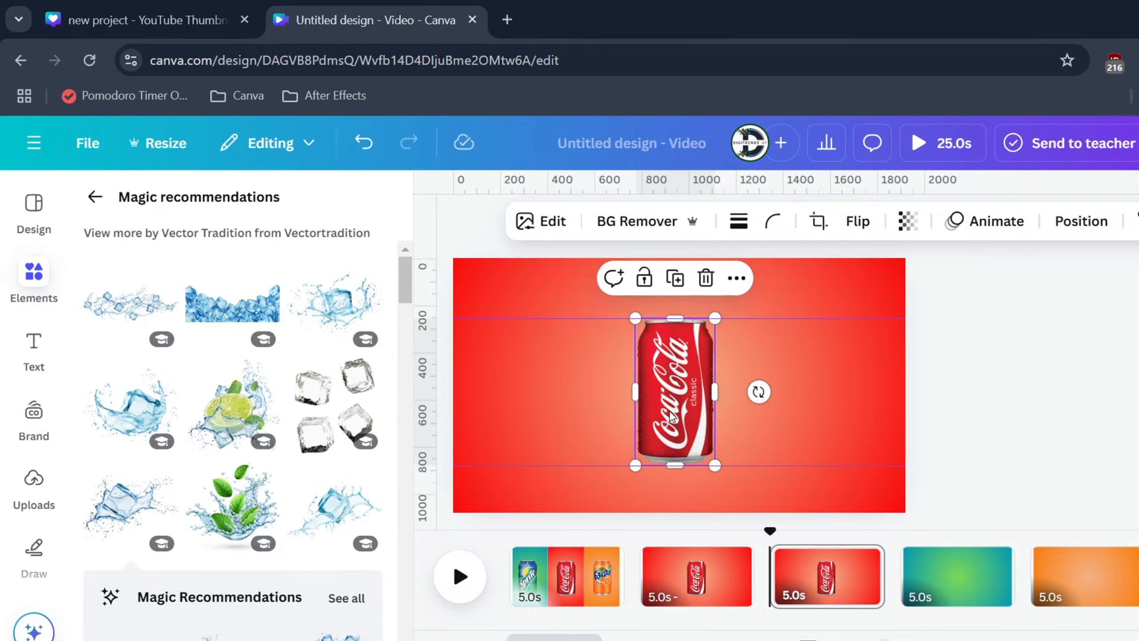
pyautogui.rightClick(671, 417)
pyautogui.moveTo(758, 361)
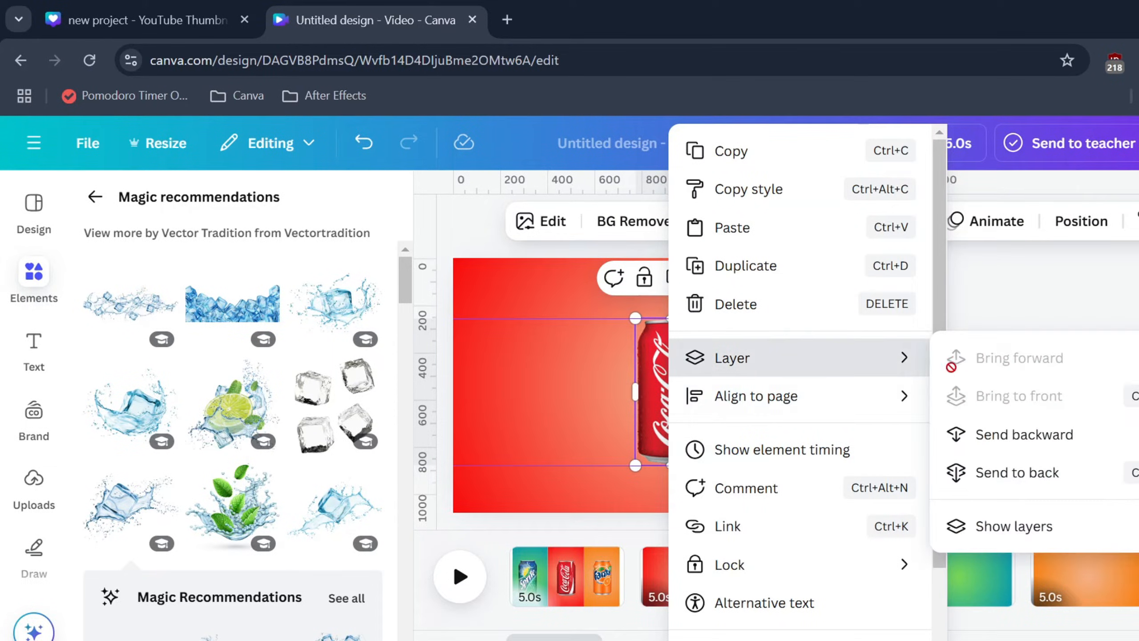
pyautogui.click(1013, 528)
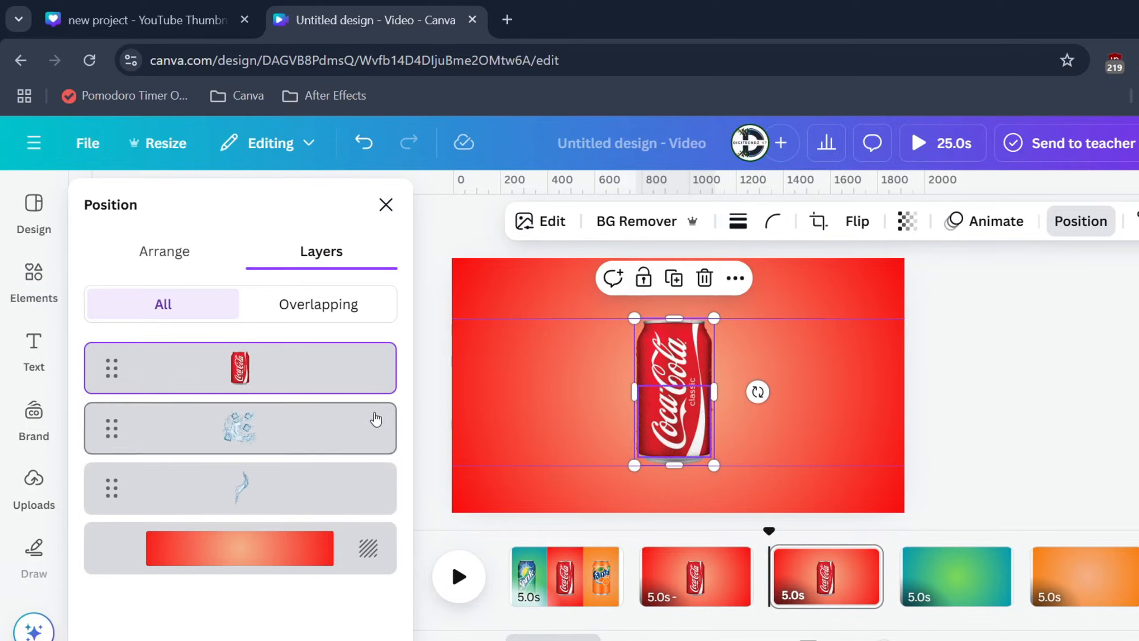
pyautogui.click(245, 485)
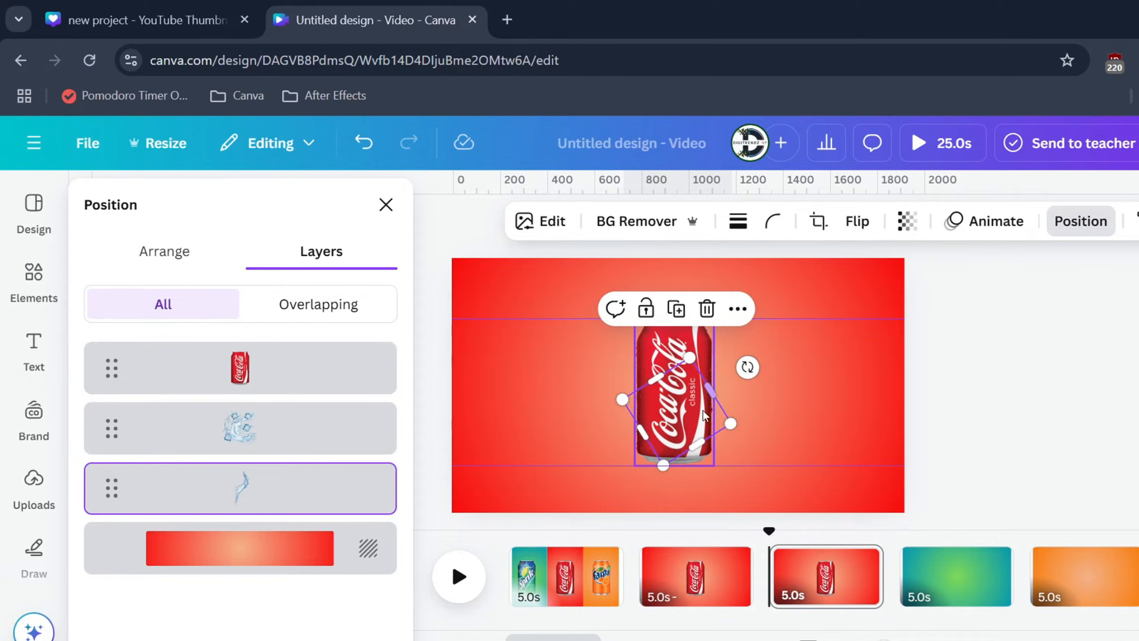
pyautogui.moveTo(689, 359); pyautogui.dragTo(715, 252)
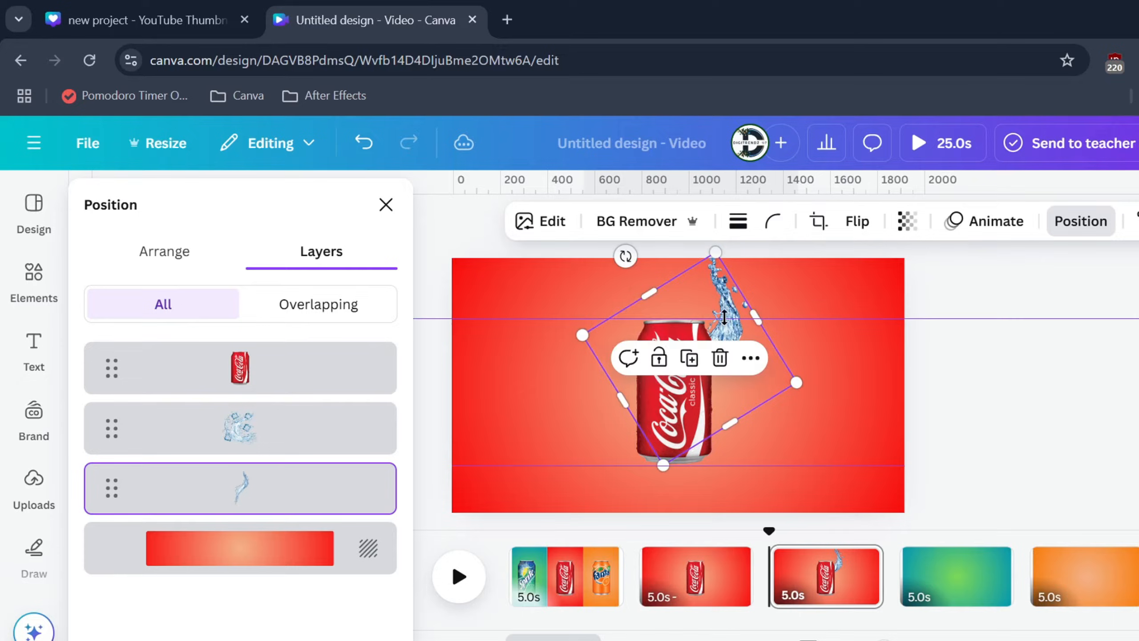
# Step: Enlarge the ice-cube splash around the left side of the Coca-Cola can and move it above the can in the layer order
pyautogui.click(326, 447)
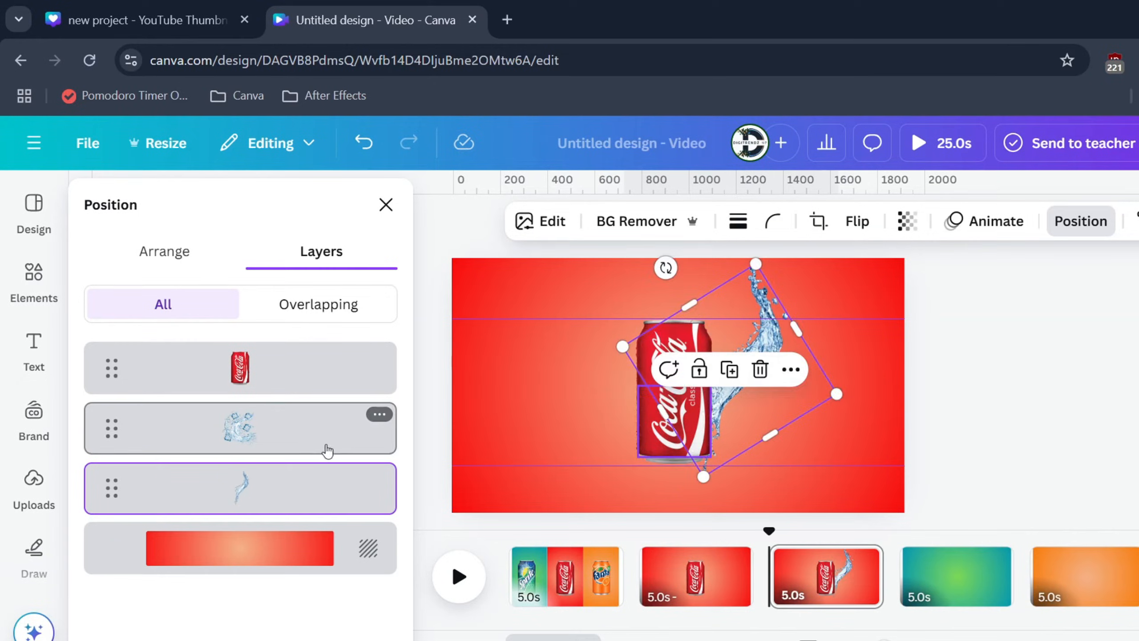
pyautogui.moveTo(635, 384); pyautogui.dragTo(523, 274)
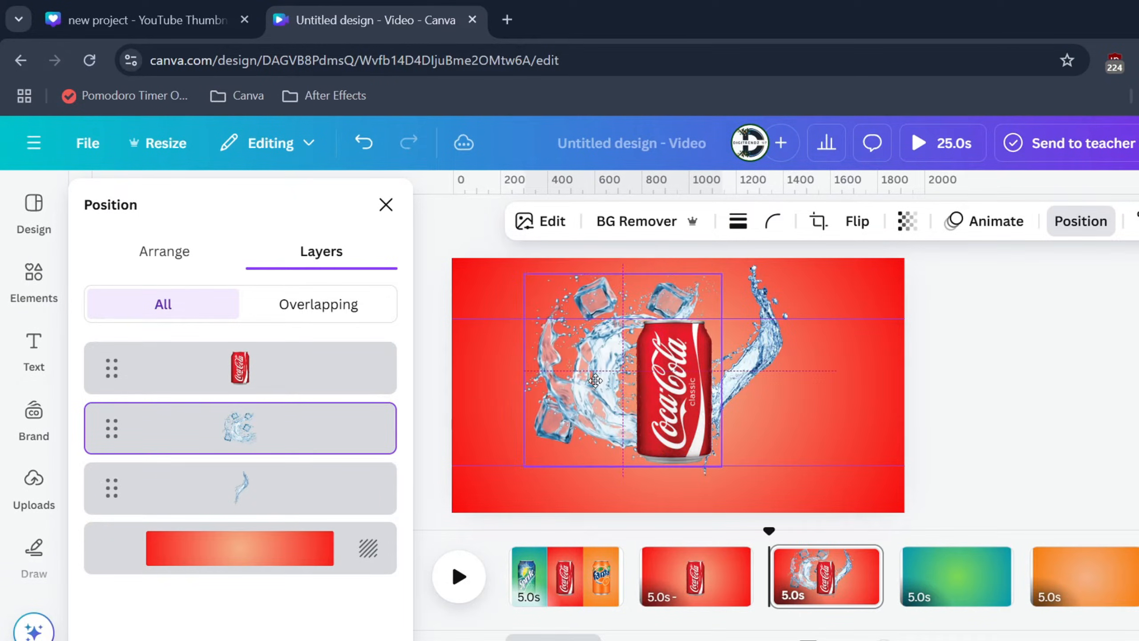
pyautogui.moveTo(205, 427); pyautogui.dragTo(216, 369)
pyautogui.moveTo(630, 453); pyautogui.dragTo(623, 463)
pyautogui.moveTo(511, 288); pyautogui.dragTo(507, 286)
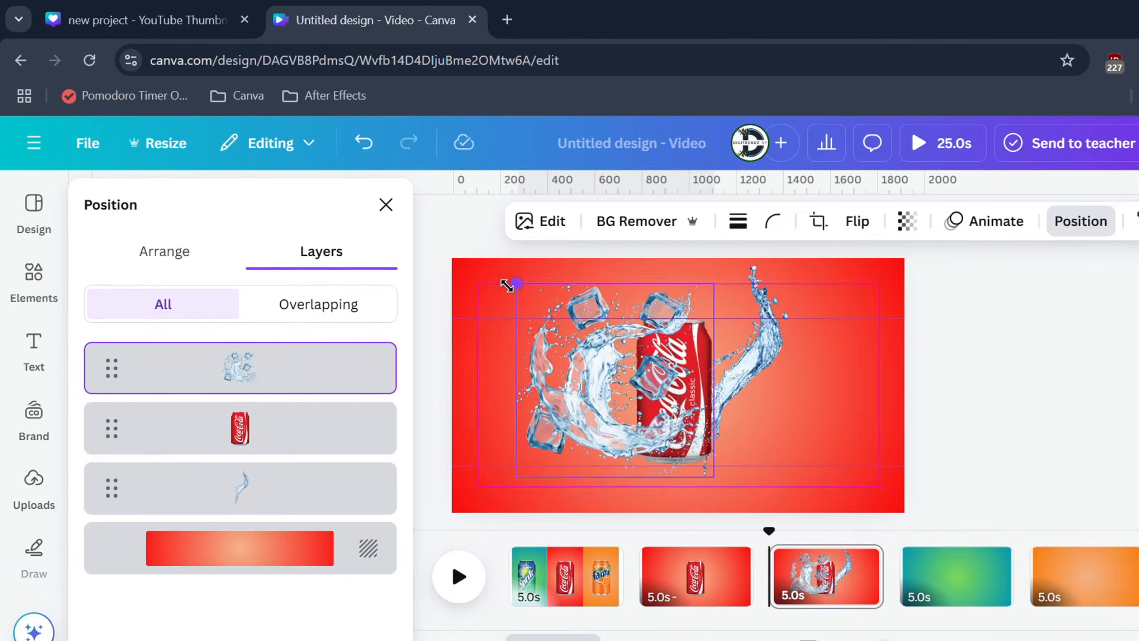
# Step: Rotate the Coca-Cola can by about 12° and enlarge it between the two splashes
pyautogui.click(262, 442)
pyautogui.moveTo(757, 383); pyautogui.dragTo(768, 407)
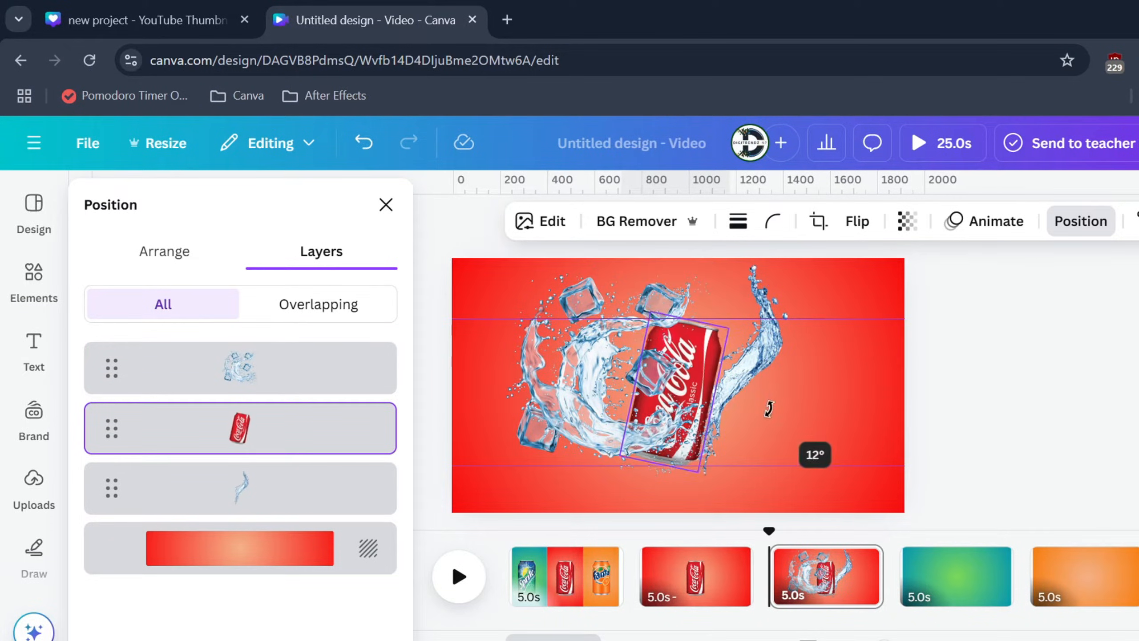
pyautogui.moveTo(730, 330); pyautogui.dragTo(749, 302)
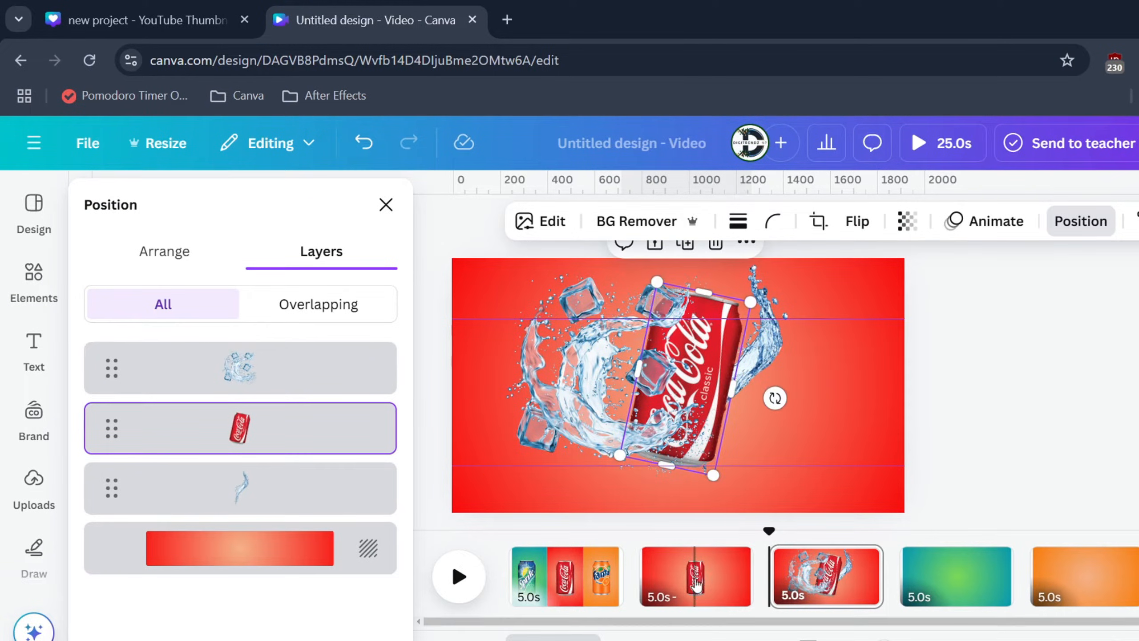
# Step: Shorten the plain Coca-Cola page, page 2, to 1.5 seconds
pyautogui.click(690, 548)
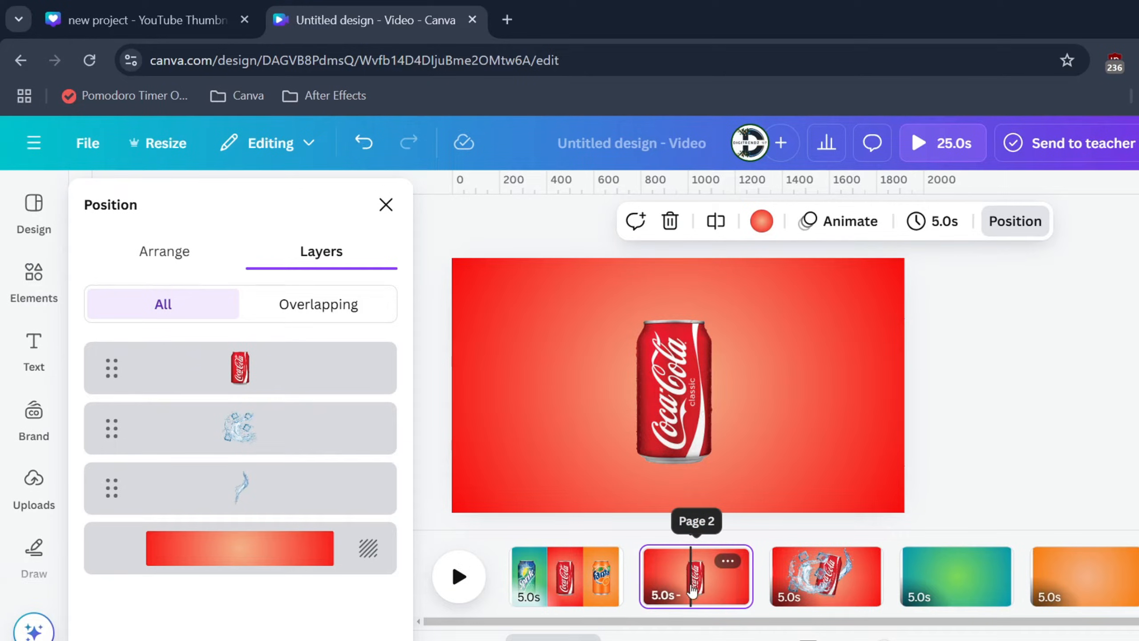
pyautogui.moveTo(735, 590); pyautogui.dragTo(672, 591)
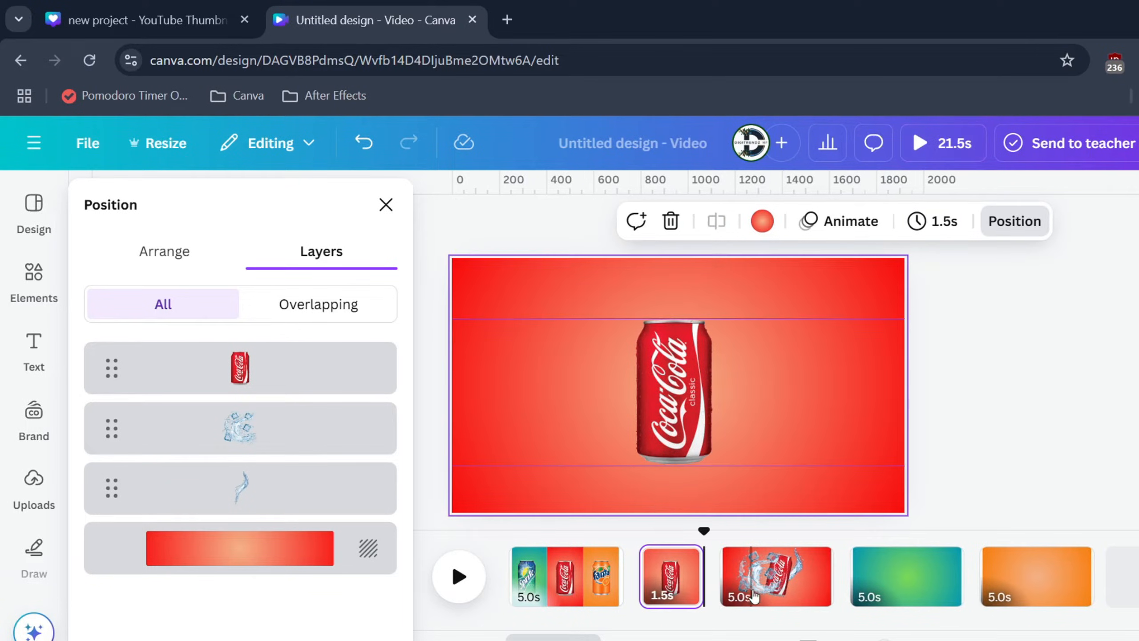
# Step: Set the Coca-Cola splash page's duration to 2.0 seconds and apply it to all pages
pyautogui.click(761, 579)
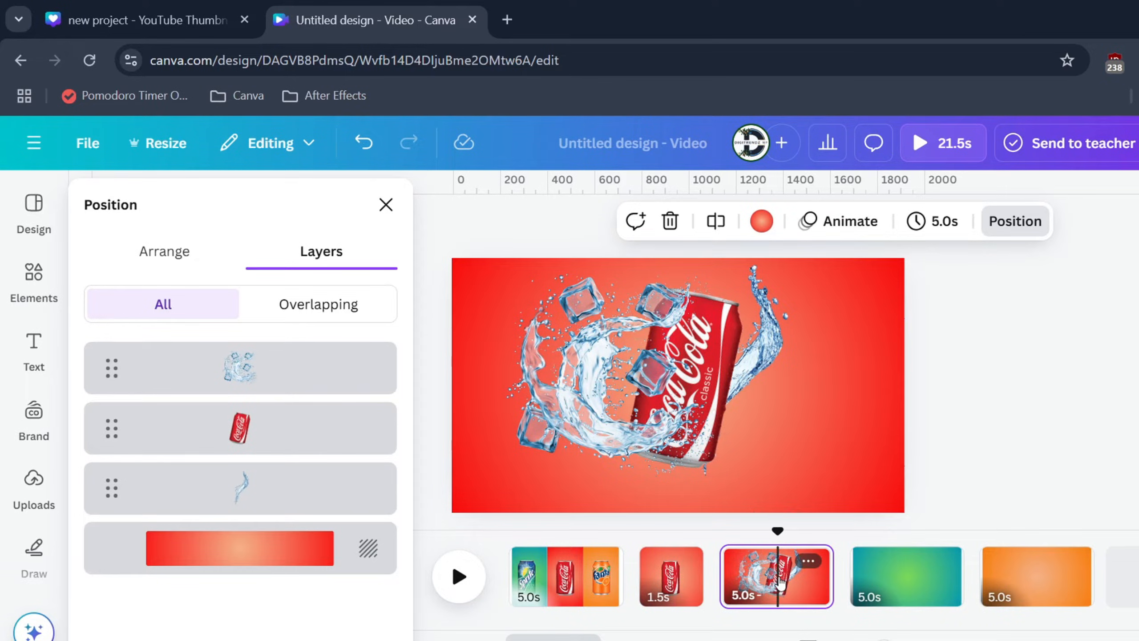
pyautogui.click(947, 222)
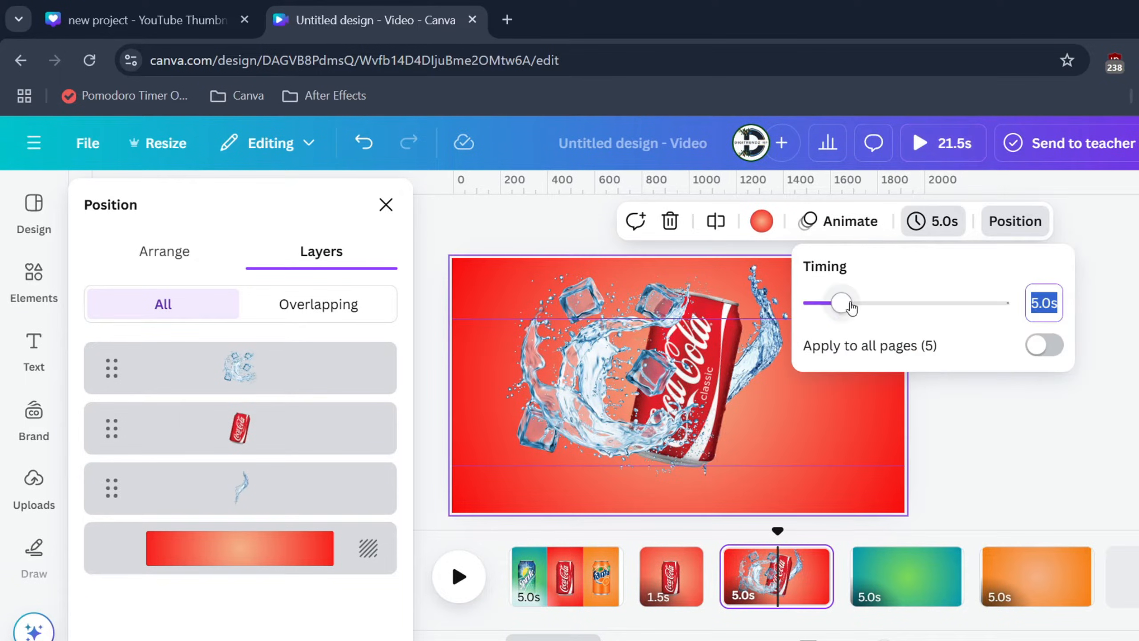
pyautogui.moveTo(850, 307); pyautogui.dragTo(823, 313)
pyautogui.click(1033, 346)
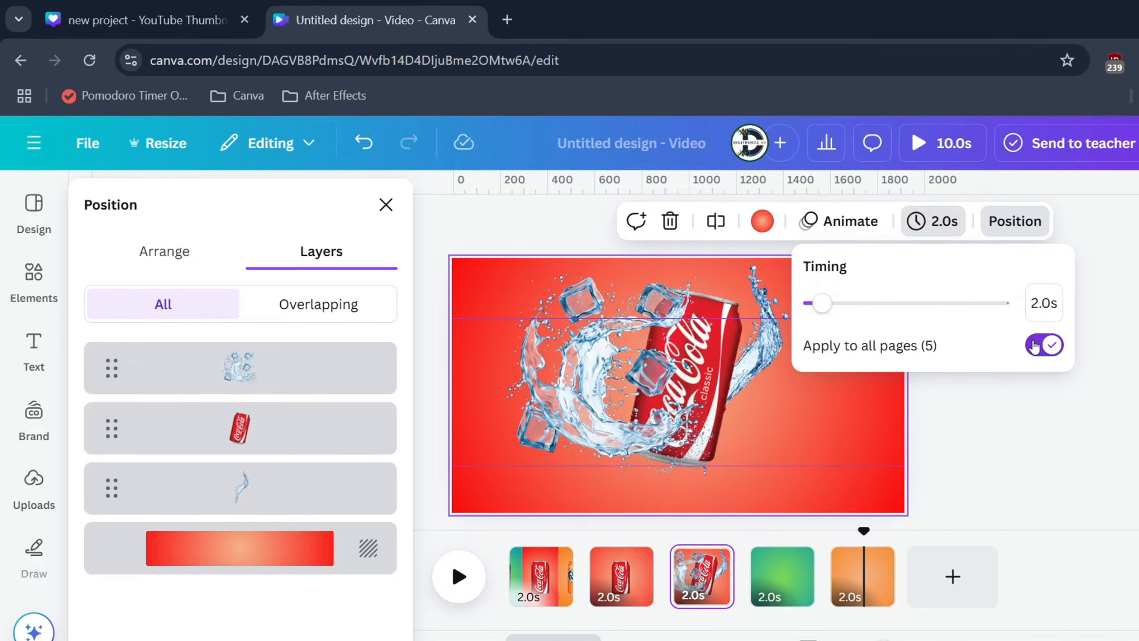
pyautogui.click(994, 480)
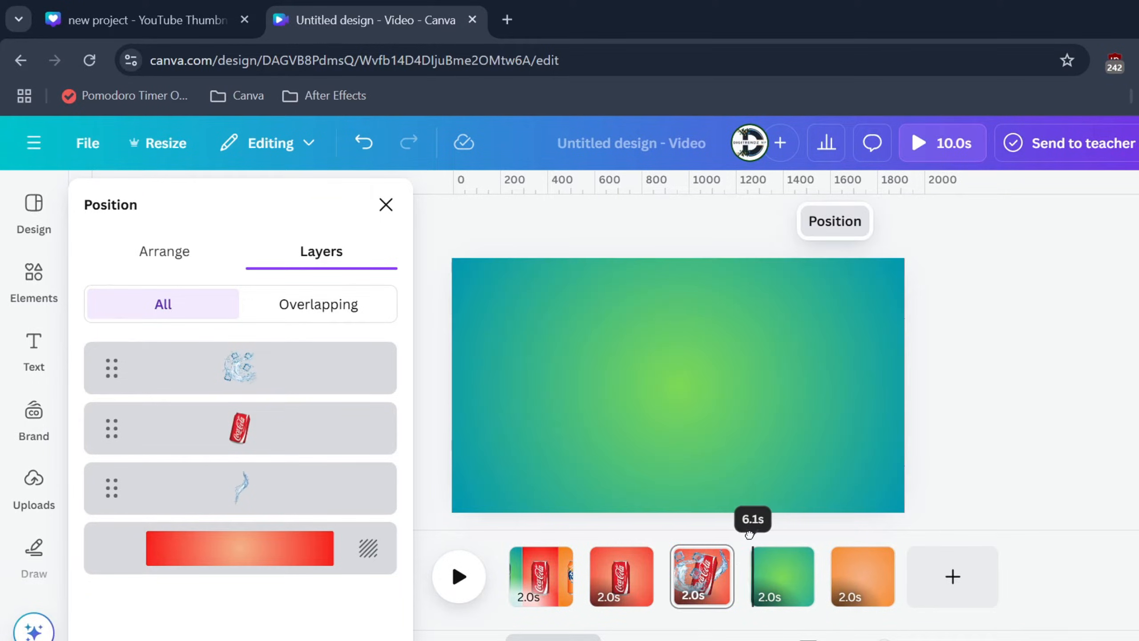
# Step: Copy the Sprite can from the three-panel page onto the green gradient page and centre it there
pyautogui.click(766, 534)
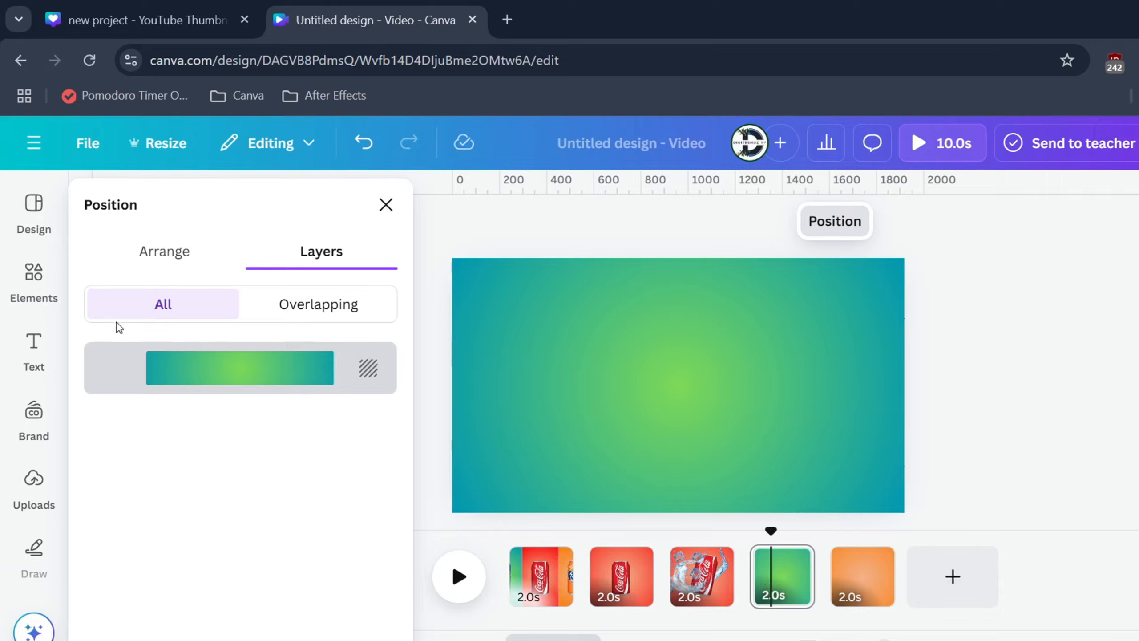
pyautogui.click(33, 271)
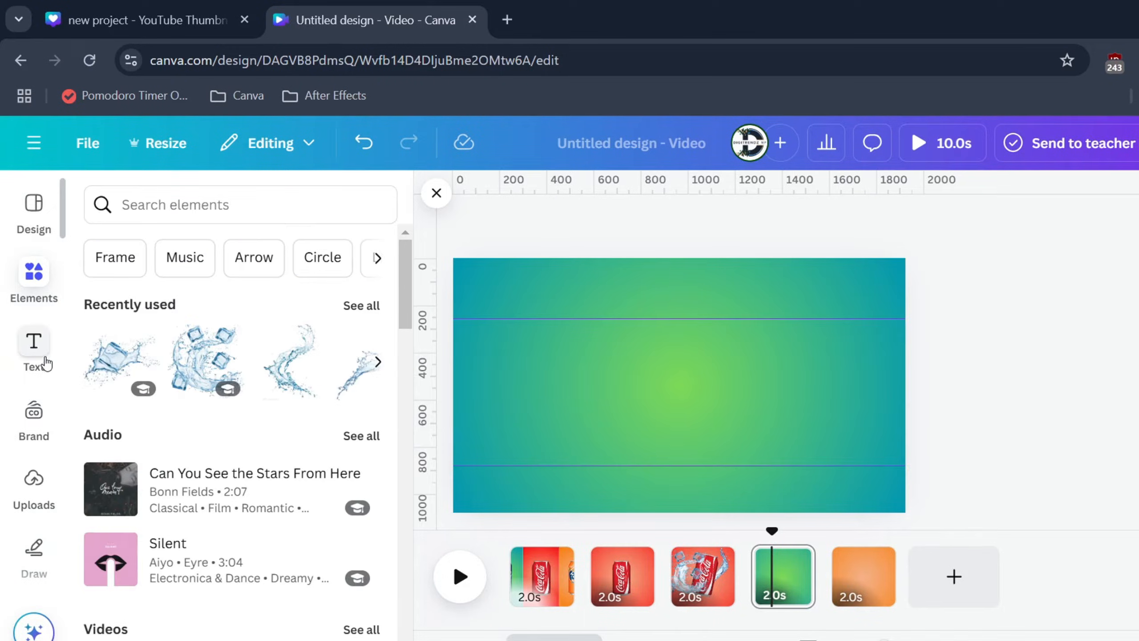
pyautogui.click(542, 576)
pyautogui.click(504, 412)
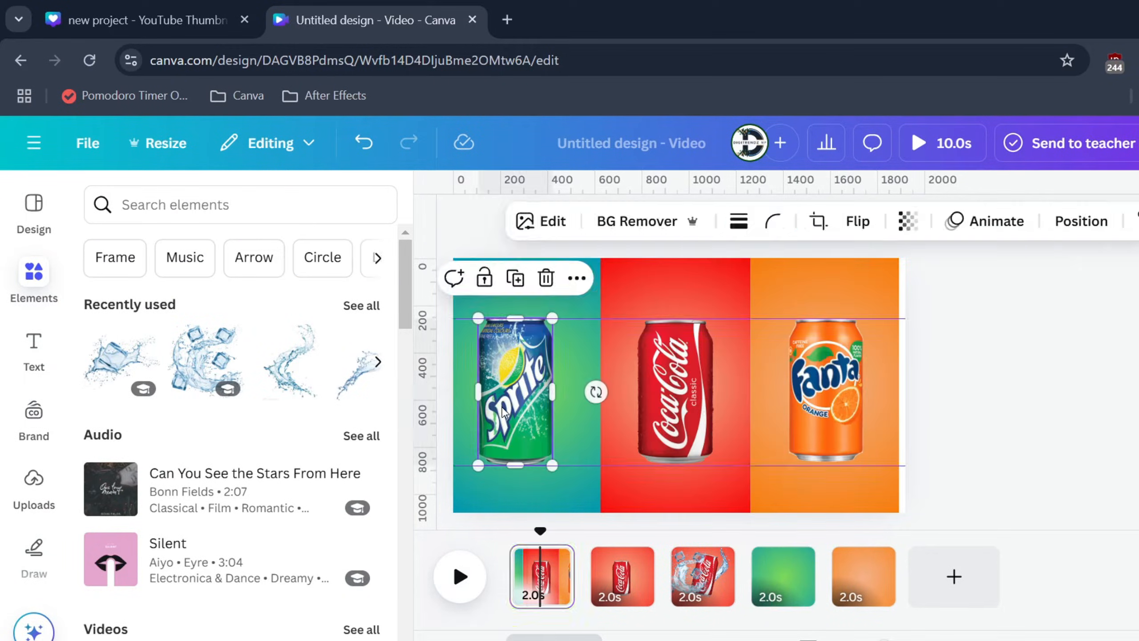
pyautogui.click(778, 567)
pyautogui.hotkey('ctrl', 'v')
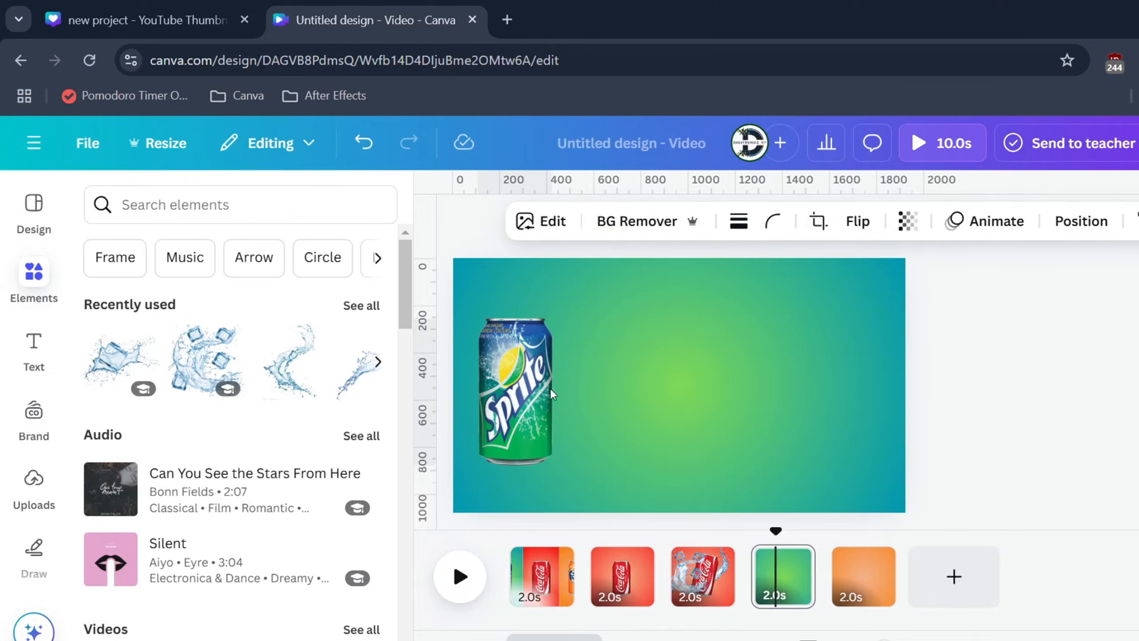
pyautogui.moveTo(495, 371); pyautogui.dragTo(663, 362)
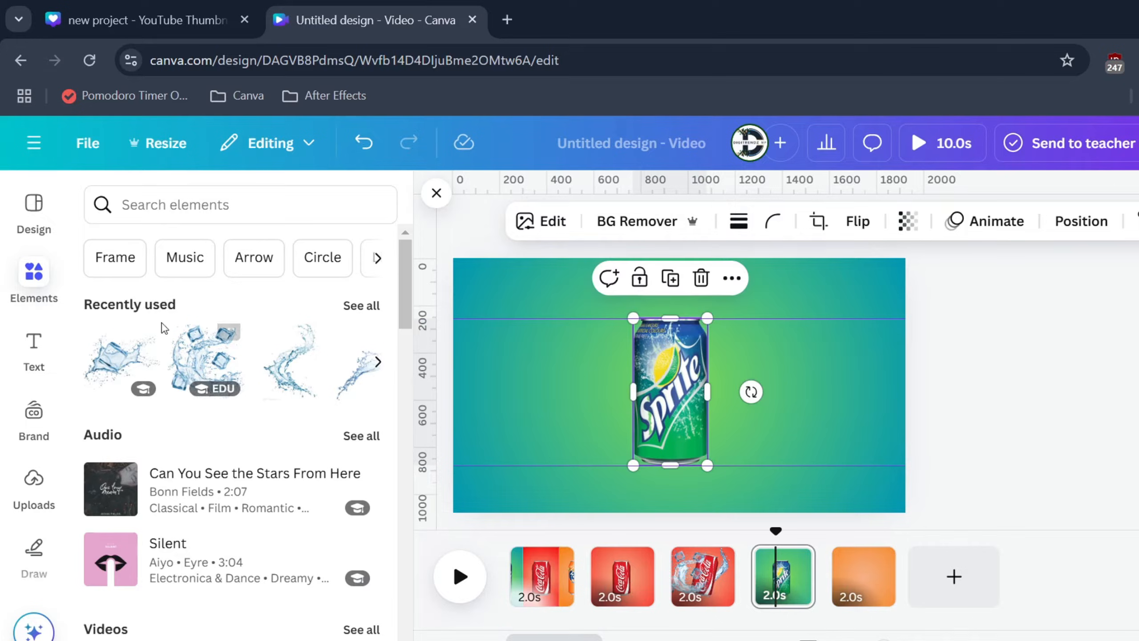
# Step: Add the lime, mint and ice water splash from the recommended graphics and place it over the Sprite can's right side
pyautogui.click(128, 205)
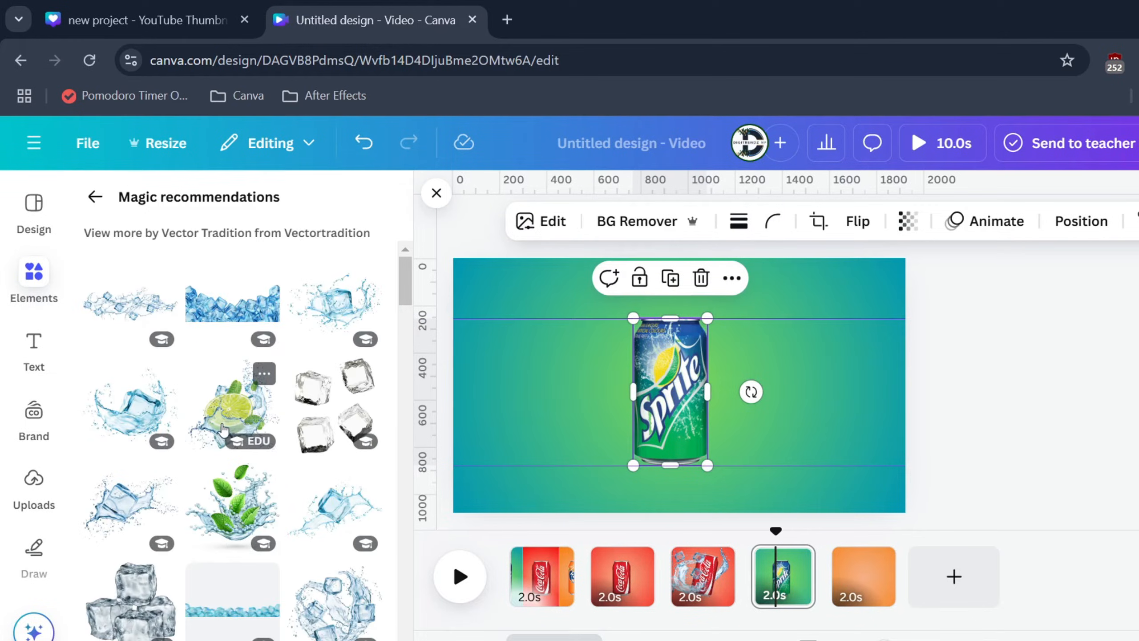
pyautogui.click(231, 408)
pyautogui.moveTo(683, 404); pyautogui.dragTo(776, 419)
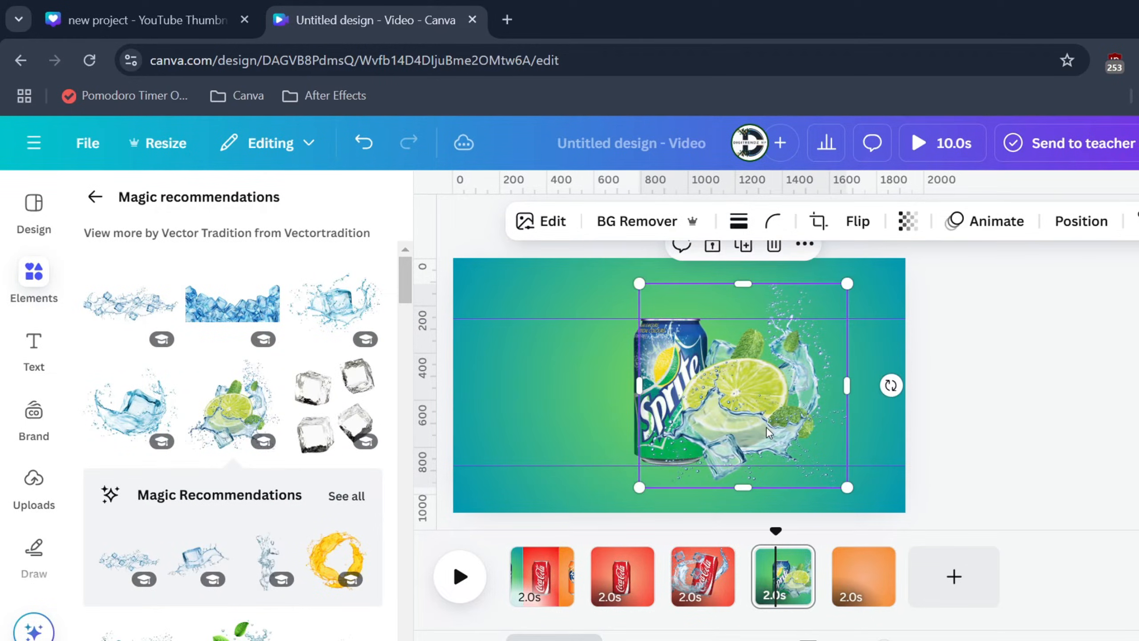
# Step: Add the second lime splash with ice cubes over the Sprite can's left side and flip it horizontally
pyautogui.scroll(-6, 238, 516)
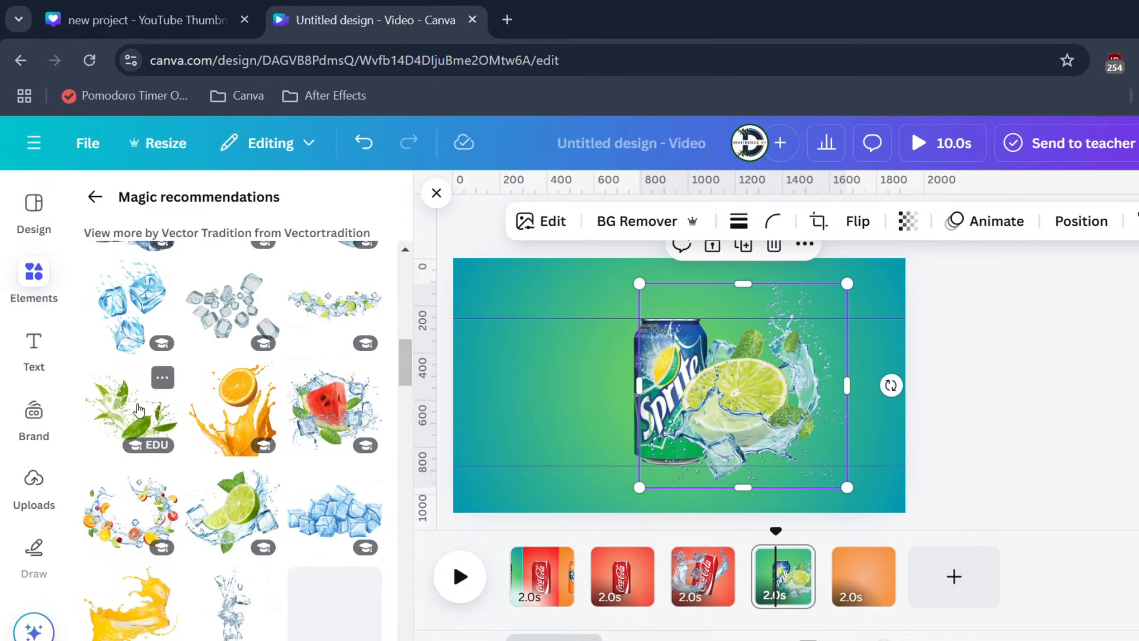
pyautogui.click(231, 517)
pyautogui.moveTo(677, 427); pyautogui.dragTo(631, 426)
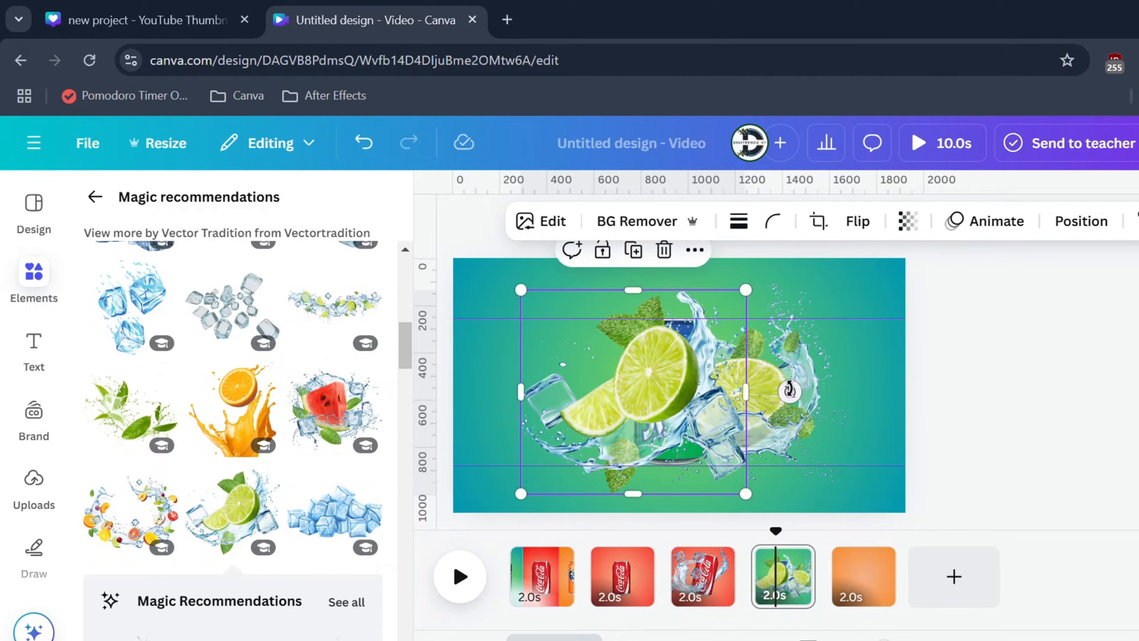
pyautogui.click(857, 221)
pyautogui.click(830, 270)
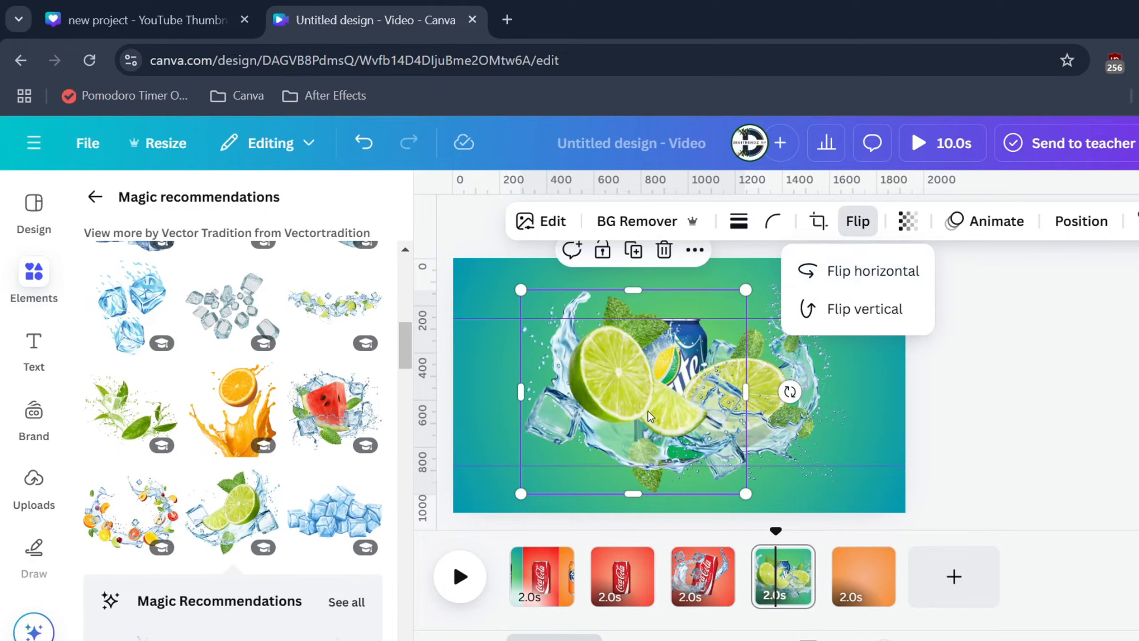
# Step: Shrink both lime splashes and position them within the Sprite can's outline
pyautogui.moveTo(521, 290); pyautogui.dragTo(639, 397)
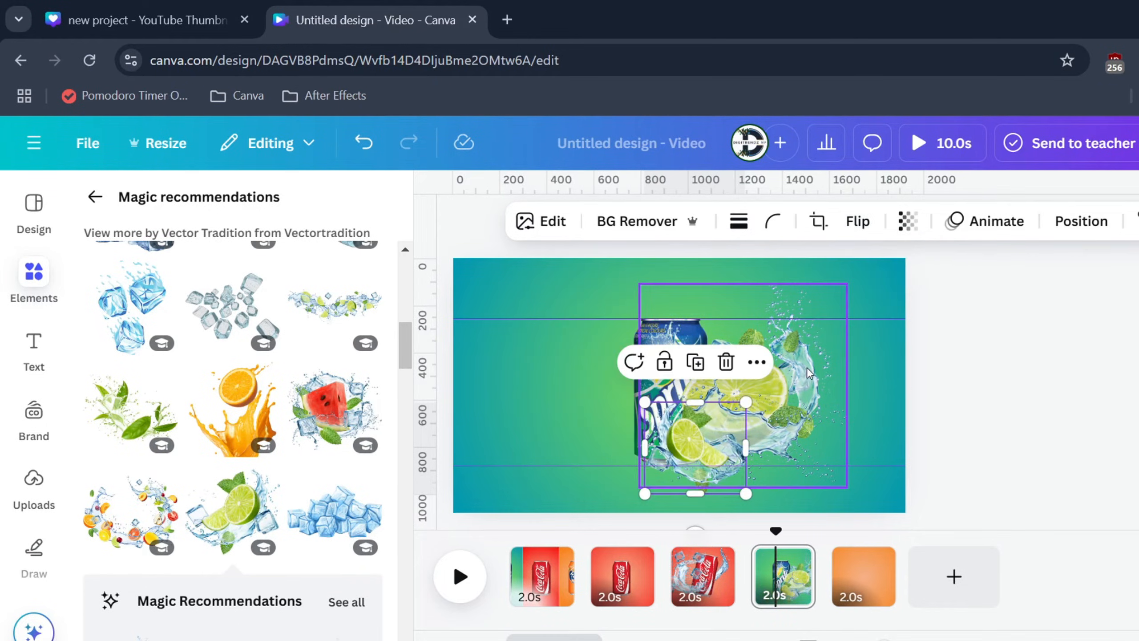
pyautogui.moveTo(745, 397)
pyautogui.mouseDown()
pyautogui.moveTo(779, 349)
pyautogui.moveTo(686, 369)
pyautogui.moveTo(744, 402)
pyautogui.mouseUp()
pyautogui.moveTo(745, 492); pyautogui.dragTo(698, 435)
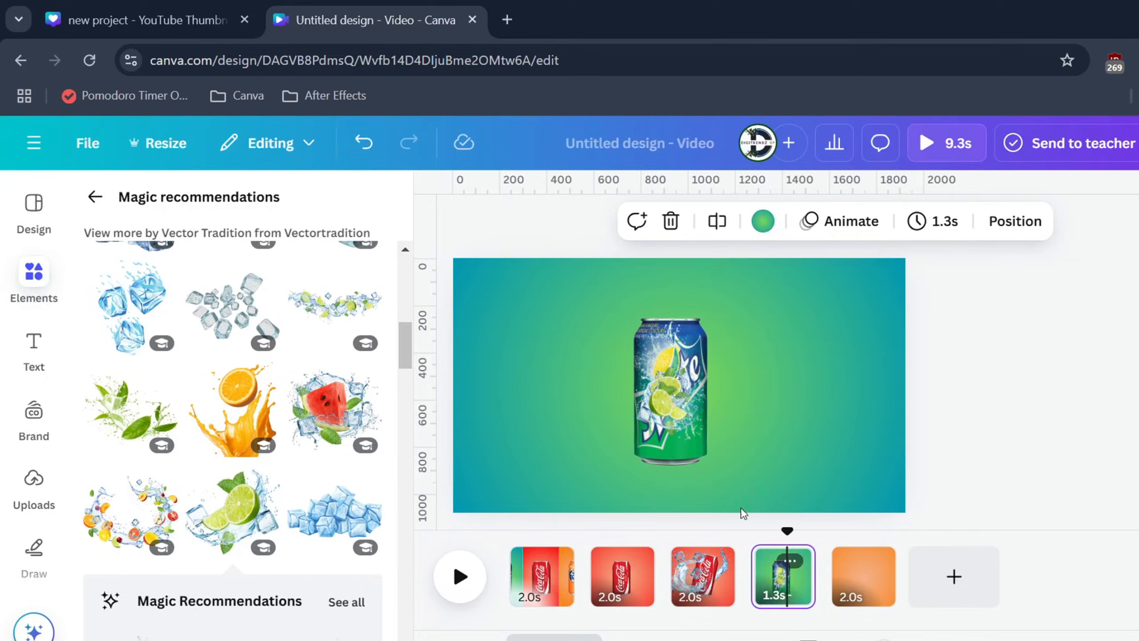
# Step: Move the Sprite can to the top of the green page's layer order, above both lime splashes
pyautogui.rightClick(662, 379)
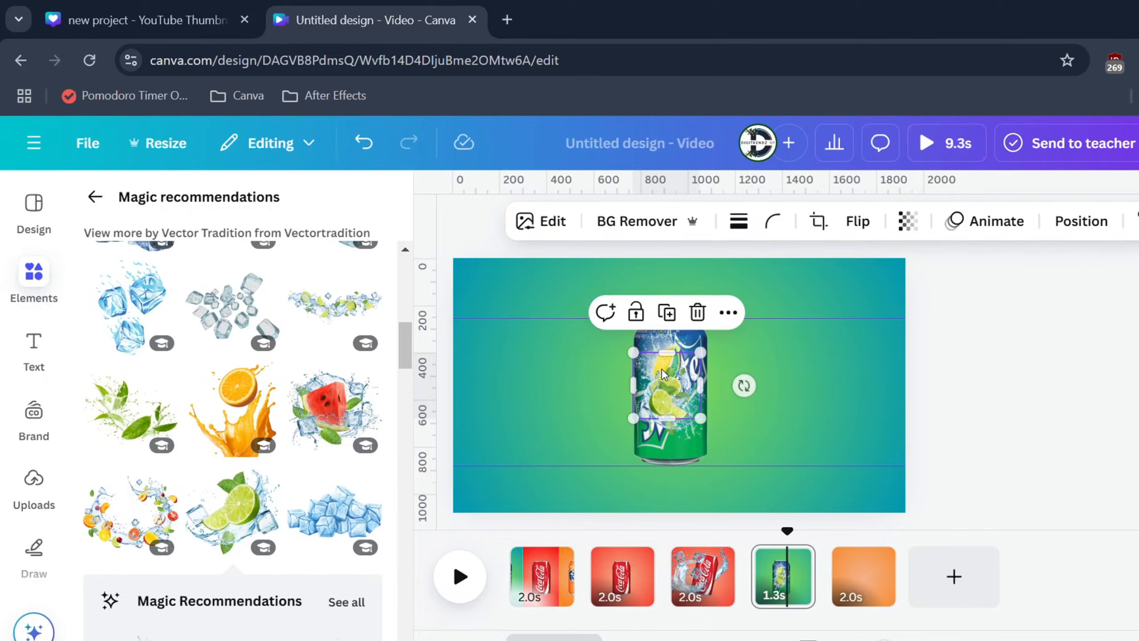
pyautogui.moveTo(783, 400)
pyautogui.moveTo(789, 357)
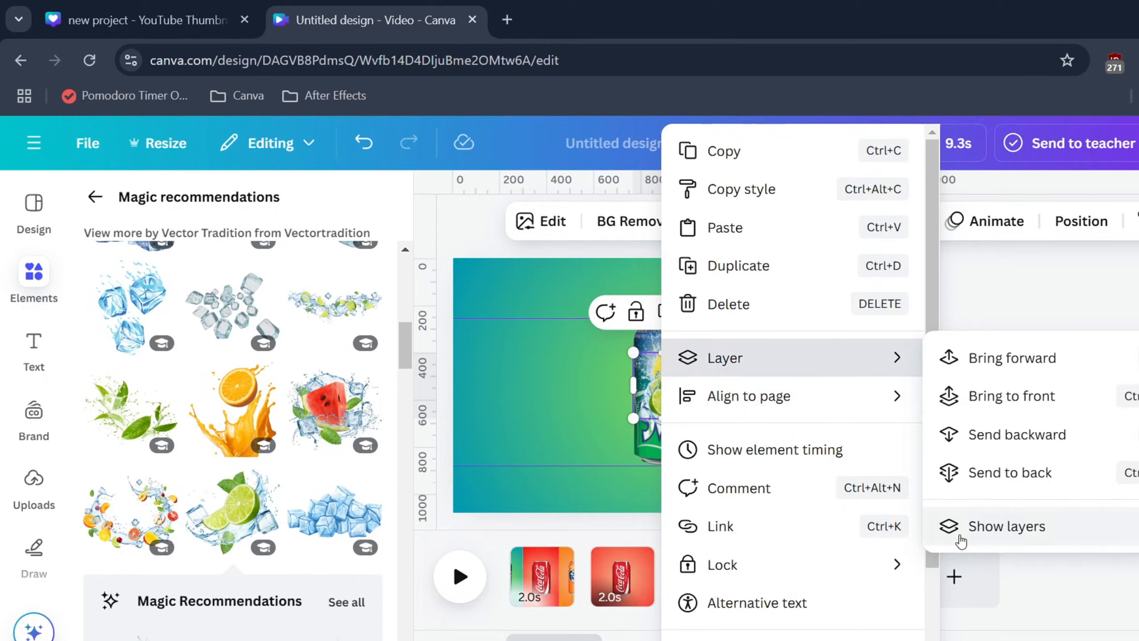
pyautogui.click(961, 534)
pyautogui.click(238, 492)
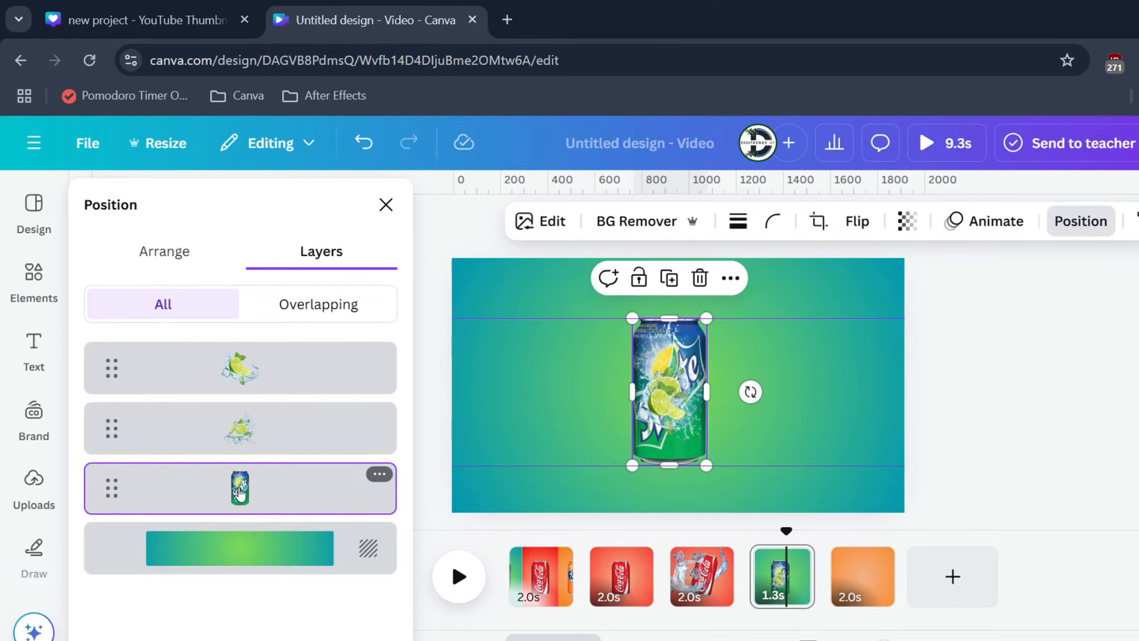
pyautogui.moveTo(258, 498); pyautogui.dragTo(251, 365)
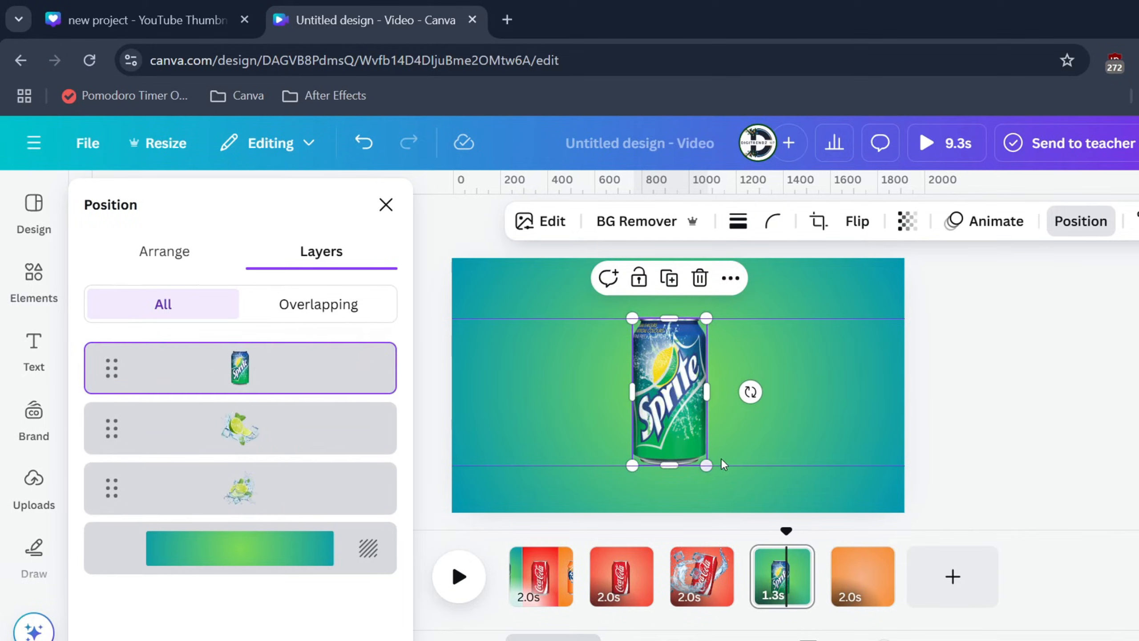
# Step: Duplicate the green Sprite page and select the Sprite can on the copy
pyautogui.click(789, 560)
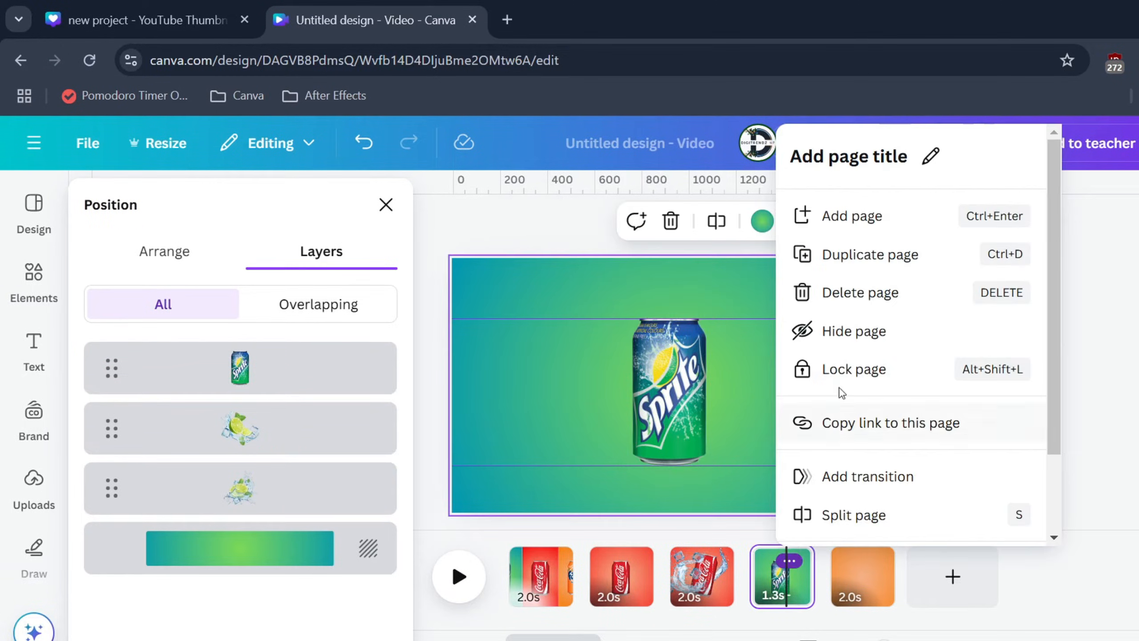
pyautogui.click(852, 258)
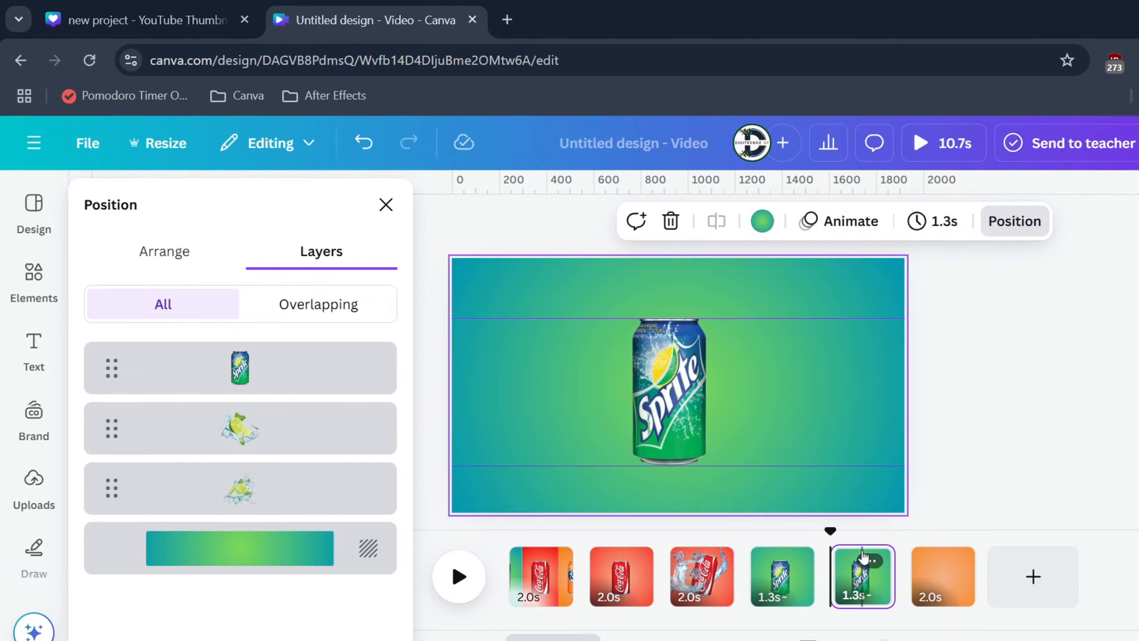
pyautogui.click(861, 579)
pyautogui.click(686, 395)
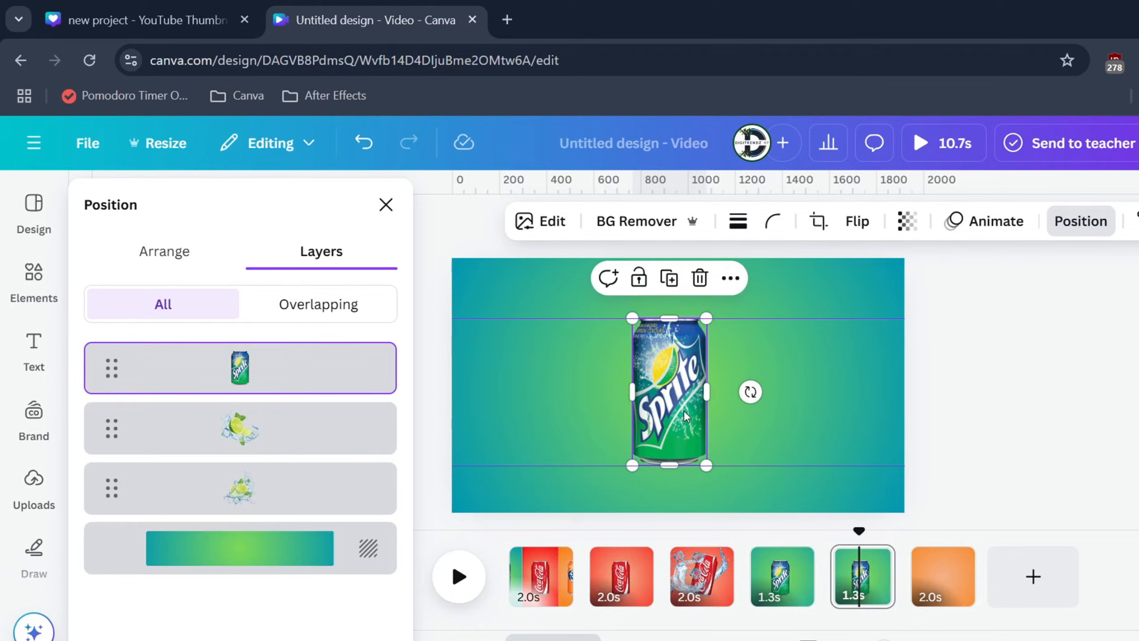
# Step: Enlarge the lime splash on the can's left on the copied page and move both lime splashes above the Sprite can in the layer order
pyautogui.click(233, 429)
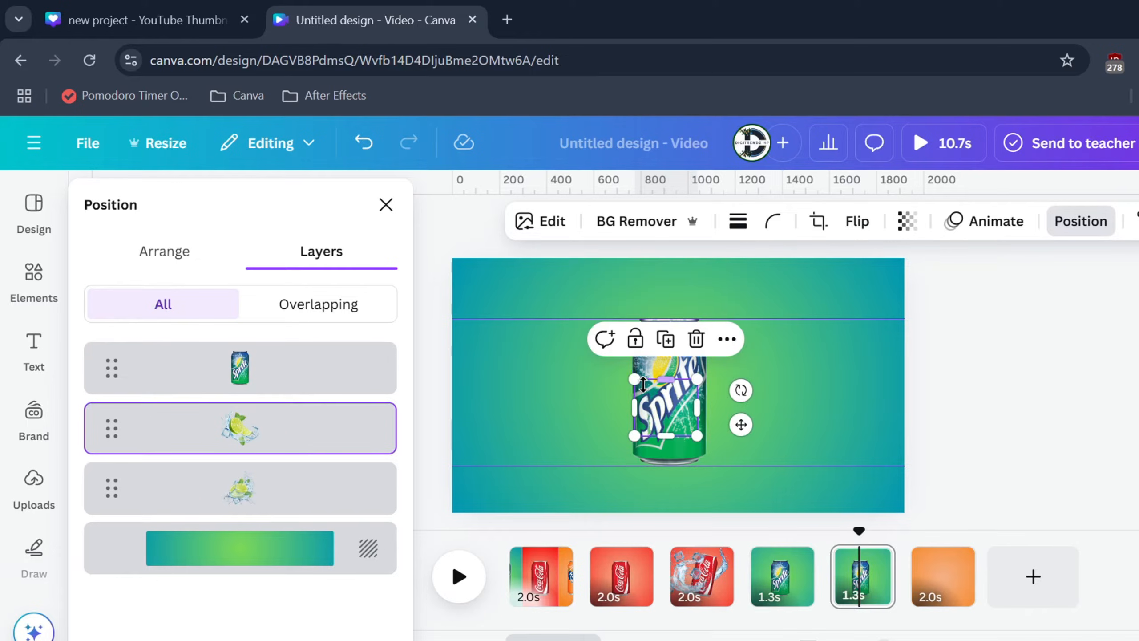
pyautogui.moveTo(635, 379); pyautogui.dragTo(533, 337)
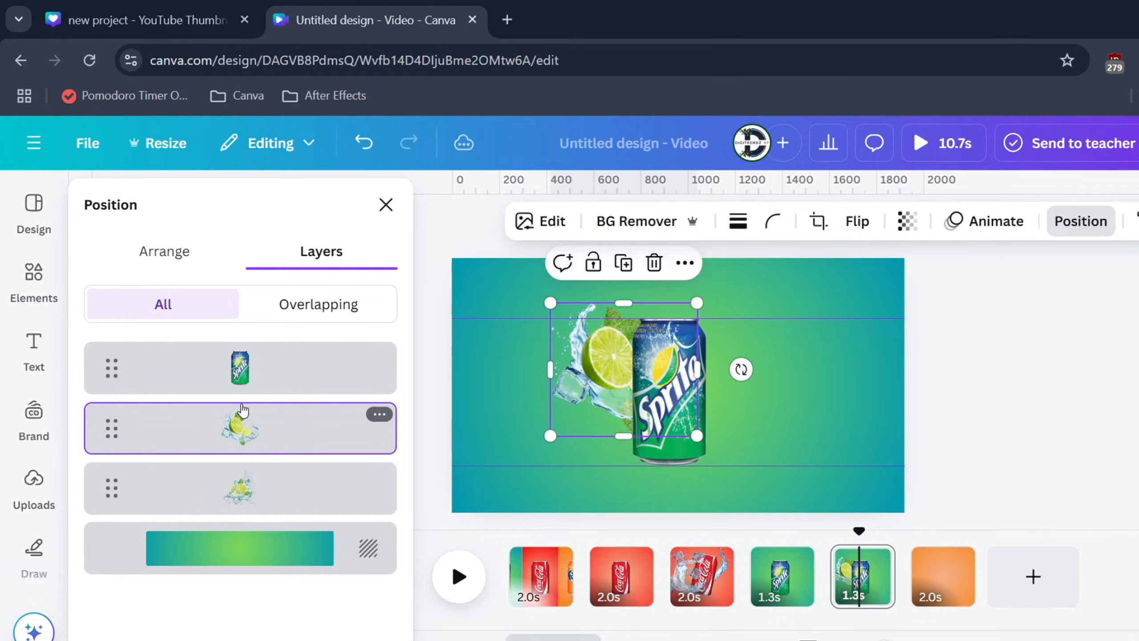
pyautogui.moveTo(242, 411); pyautogui.dragTo(242, 346)
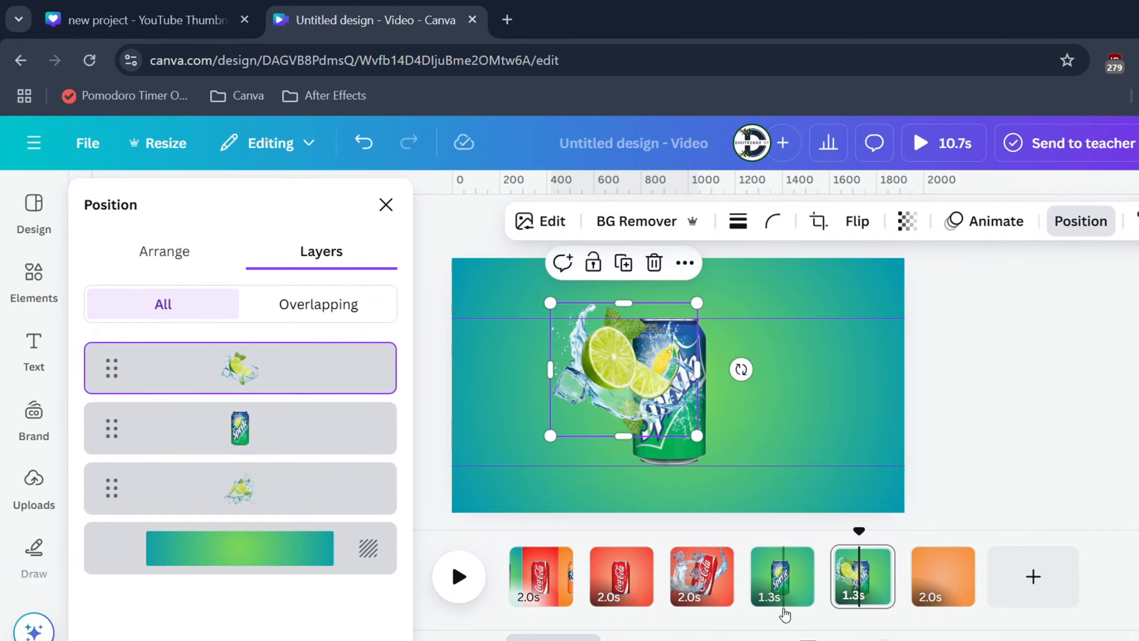
pyautogui.click(244, 487)
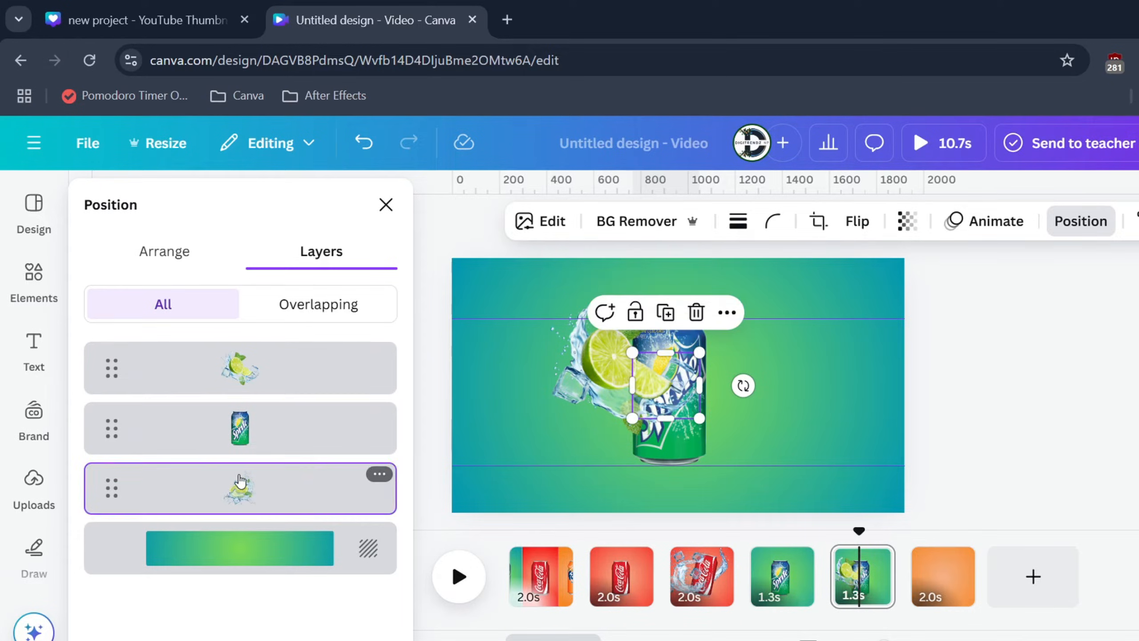
pyautogui.moveTo(244, 487); pyautogui.dragTo(287, 460)
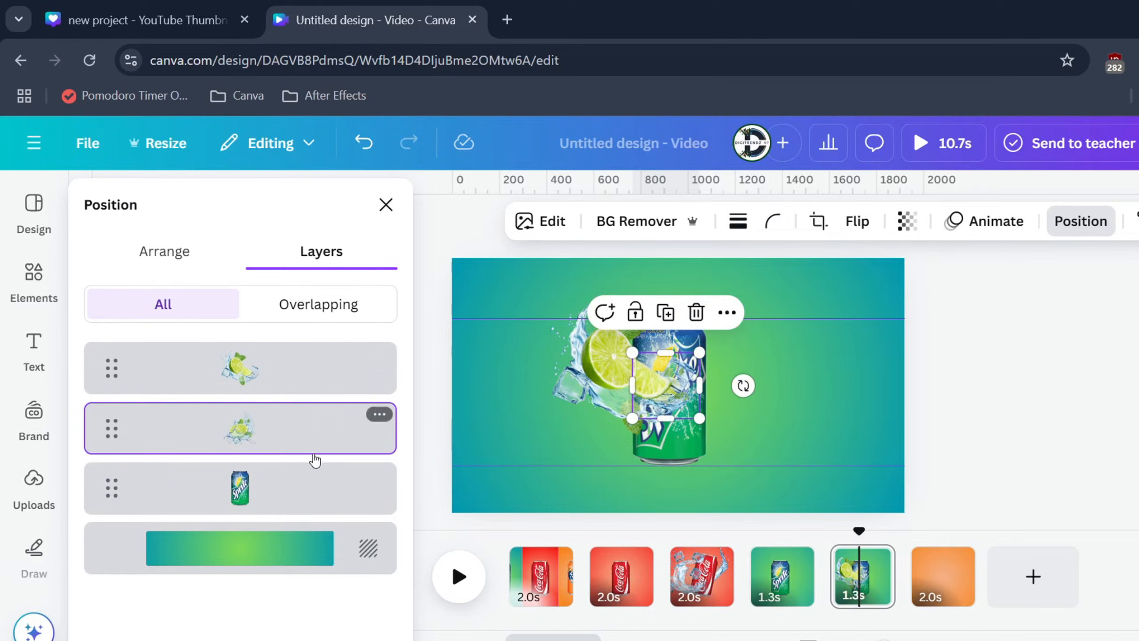
# Step: Place the enlarged lime splashes at the lower left and lower right of the Sprite can and tilt the can slightly counterclockwise
pyautogui.moveTo(668, 386); pyautogui.dragTo(831, 304)
pyautogui.moveTo(765, 374); pyautogui.dragTo(737, 420)
pyautogui.moveTo(606, 364); pyautogui.dragTo(578, 403)
pyautogui.moveTo(524, 480); pyautogui.dragTo(499, 497)
pyautogui.click(671, 372)
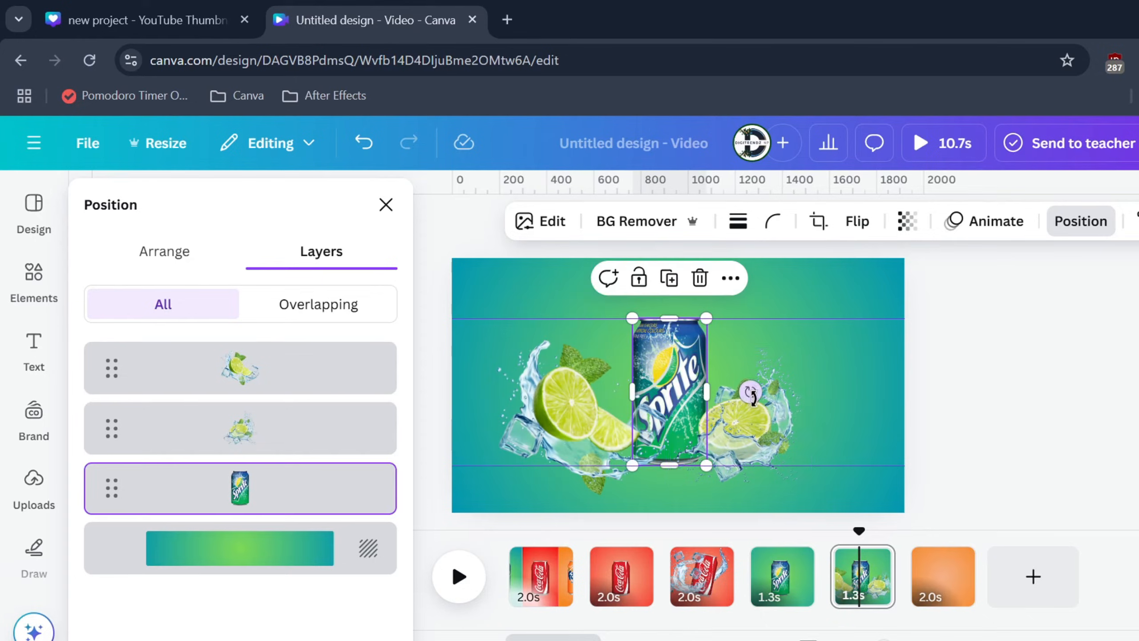
pyautogui.moveTo(751, 393); pyautogui.dragTo(747, 378)
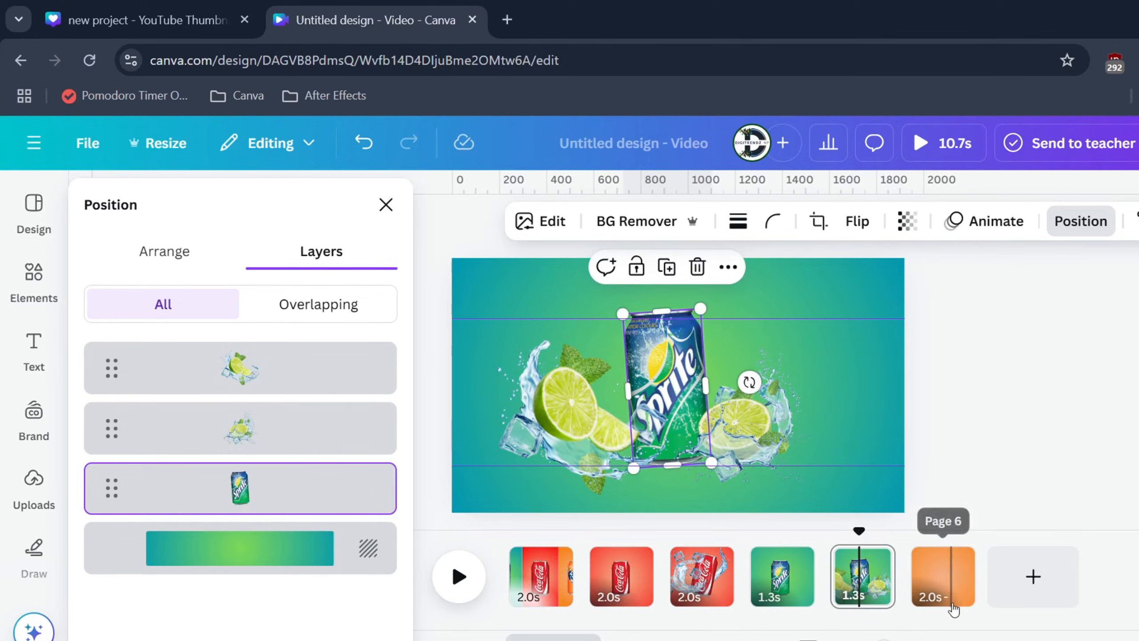
# Step: Copy the Fanta can from the three-panel opening page onto the orange gradient page and center it
pyautogui.click(548, 563)
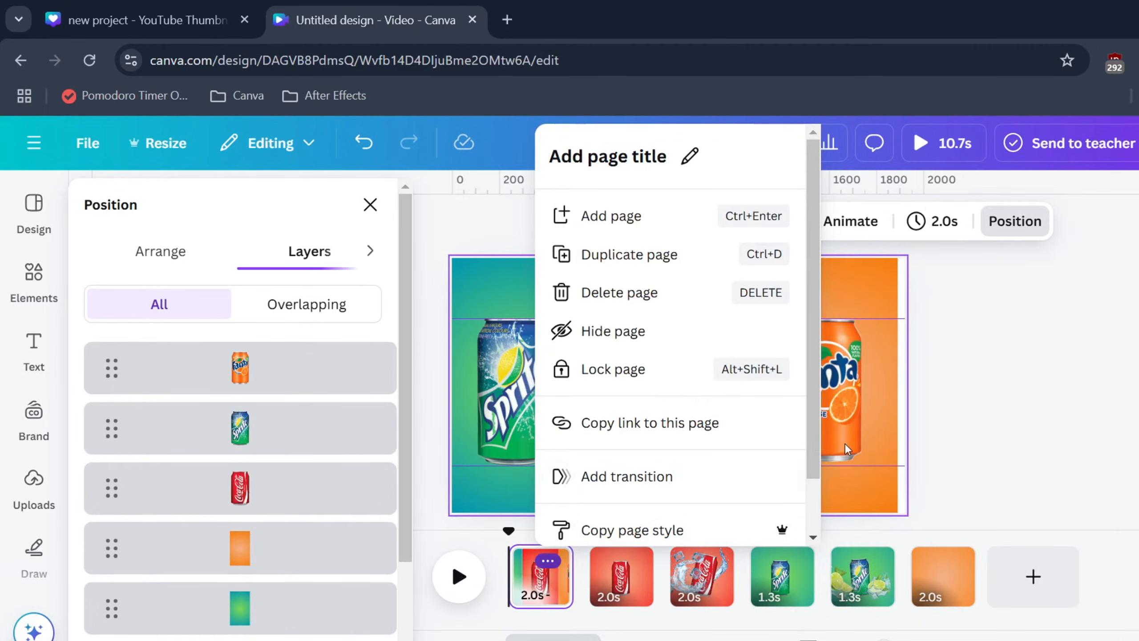
pyautogui.click(876, 576)
pyautogui.click(556, 571)
pyautogui.click(819, 403)
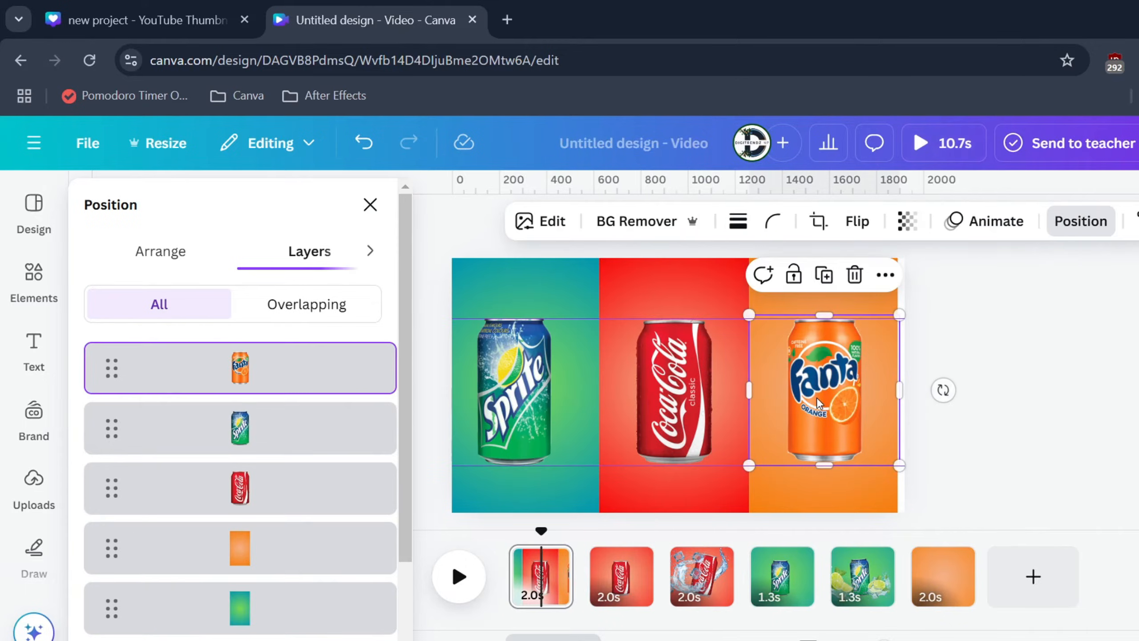
pyautogui.click(944, 581)
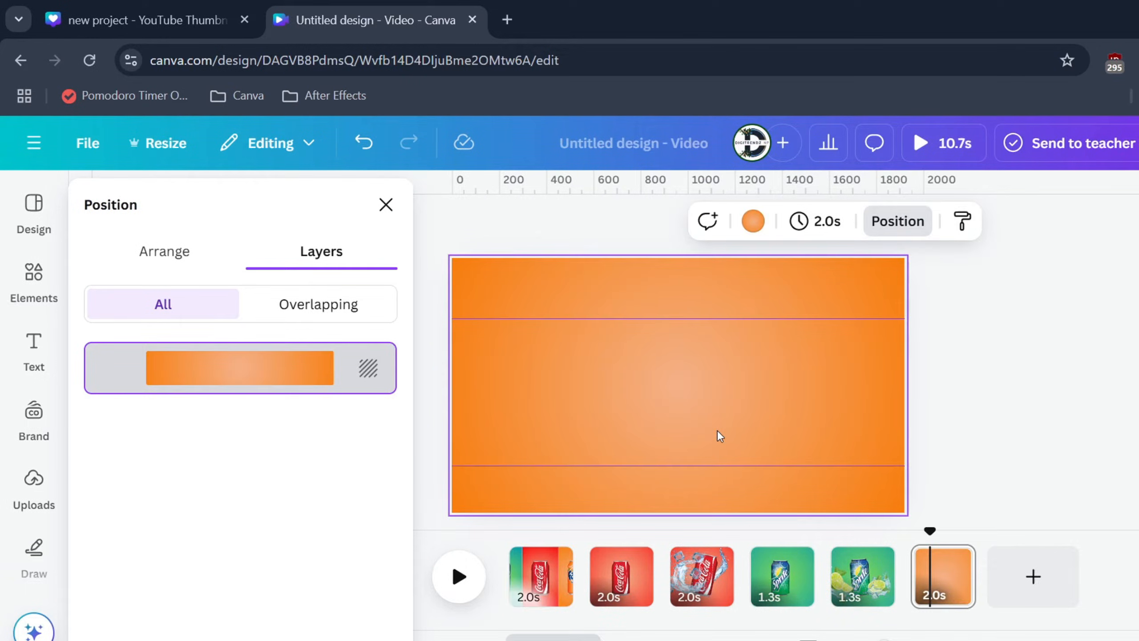
pyautogui.hotkey('ctrl', 'v')
pyautogui.moveTo(804, 393); pyautogui.dragTo(680, 397)
# Step: Add the orange-half juice splash from the recommended elements, shrink it and place it over the lower part of the Fanta can
pyautogui.click(37, 287)
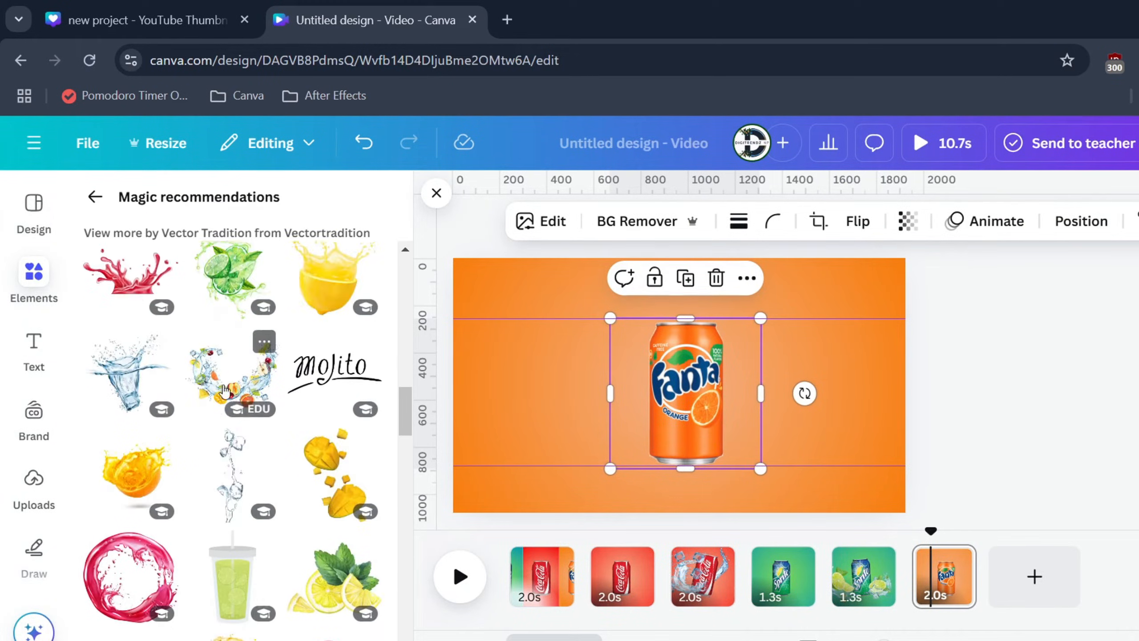
pyautogui.scroll(-1, 224, 374)
pyautogui.click(129, 385)
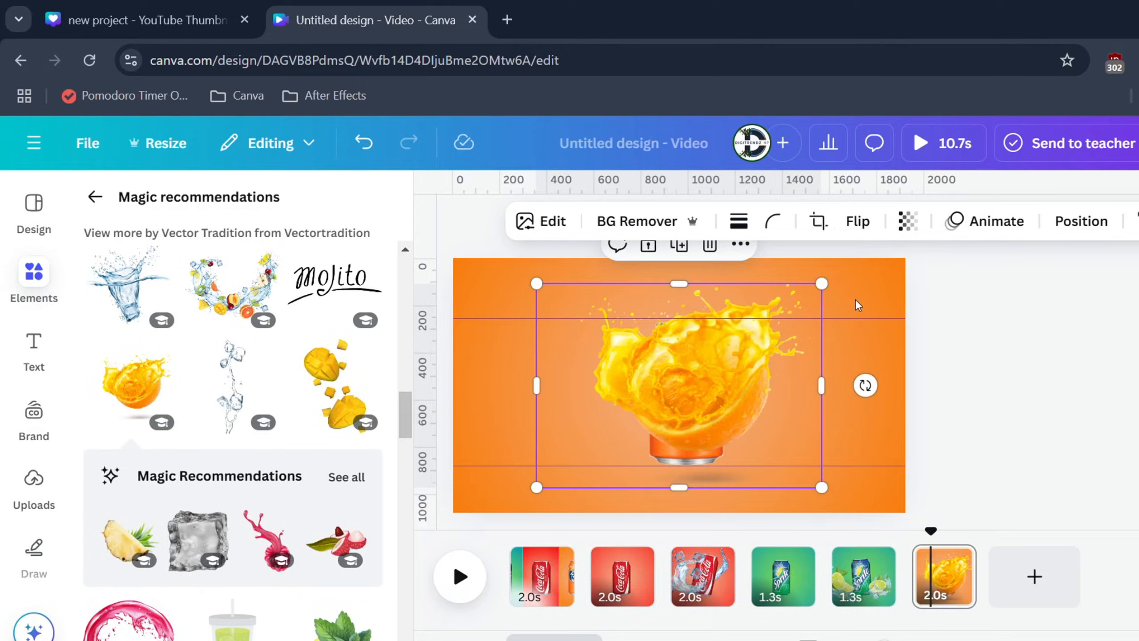
pyautogui.moveTo(819, 283); pyautogui.dragTo(638, 415)
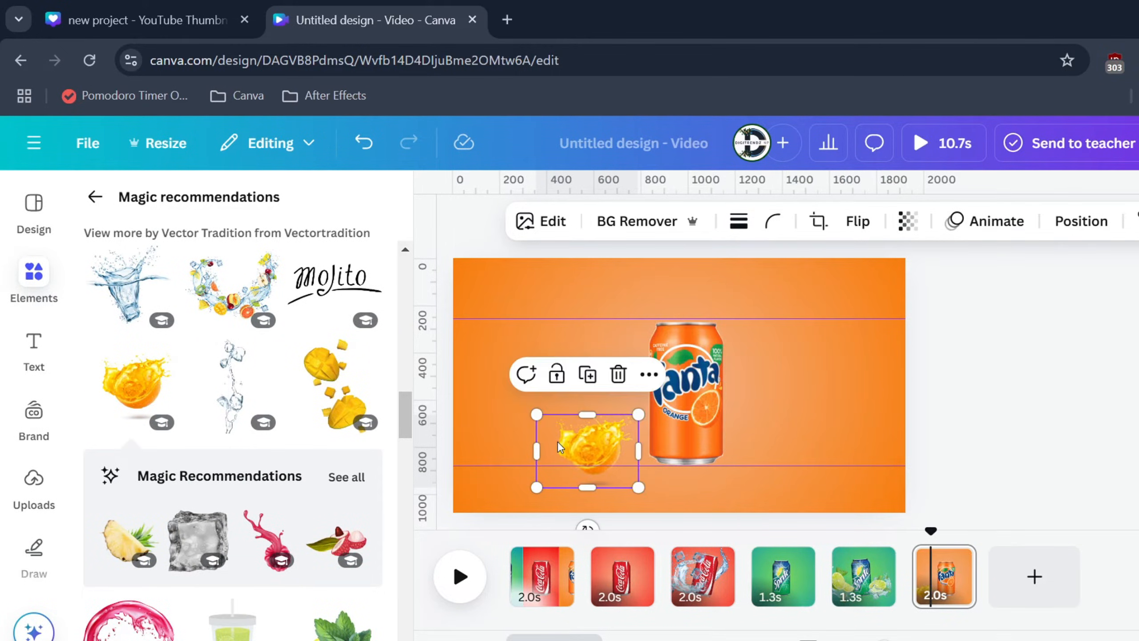
pyautogui.moveTo(558, 442); pyautogui.dragTo(652, 420)
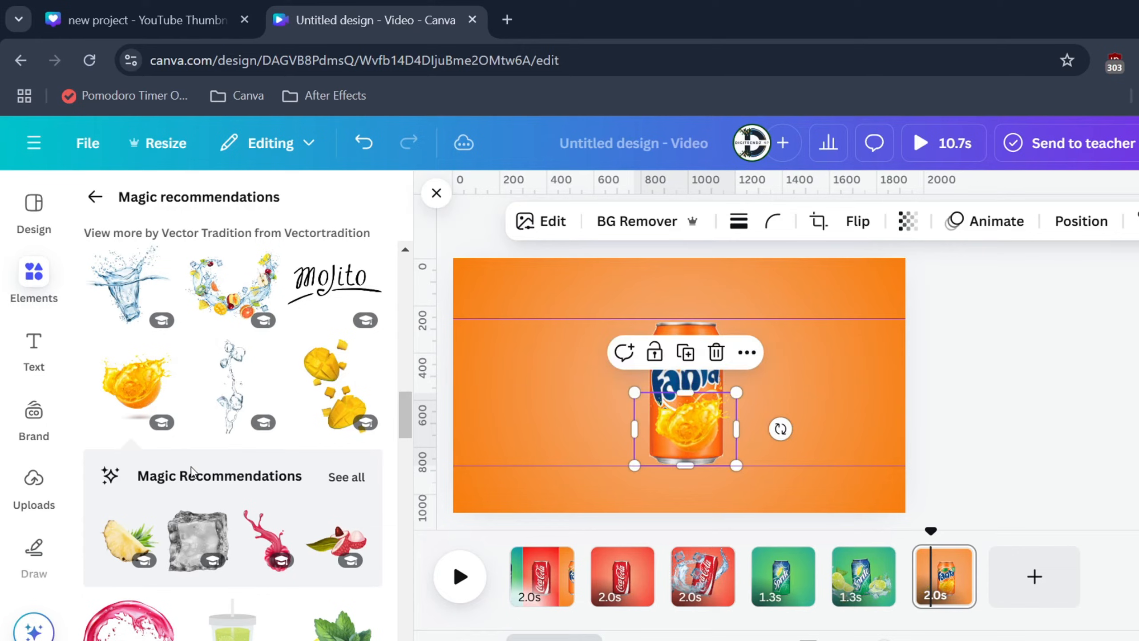
pyautogui.scroll(7, 197, 462)
pyautogui.click(244, 444)
pyautogui.moveTo(777, 281); pyautogui.dragTo(675, 390)
pyautogui.moveTo(604, 466); pyautogui.dragTo(630, 445)
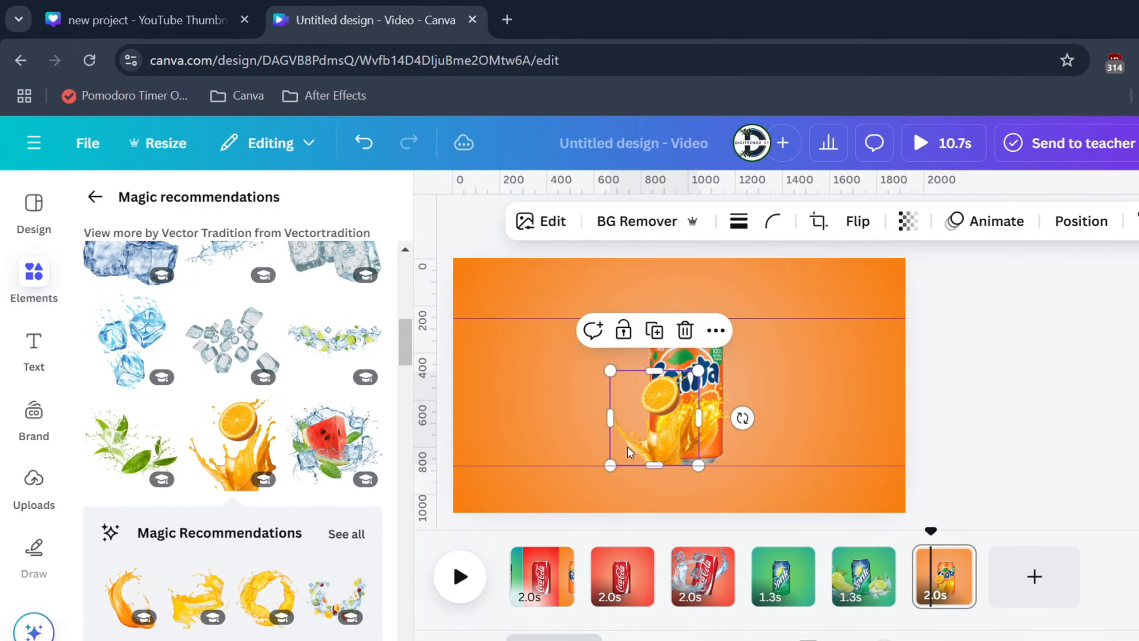
pyautogui.press('Delete')
# Step: Add the ring-shaped orange juice splash and shrink it to fit within the Fanta can's outline
pyautogui.click(268, 596)
pyautogui.moveTo(575, 283); pyautogui.dragTo(647, 357)
pyautogui.moveTo(782, 356); pyautogui.dragTo(696, 417)
pyautogui.moveTo(693, 463); pyautogui.dragTo(700, 419)
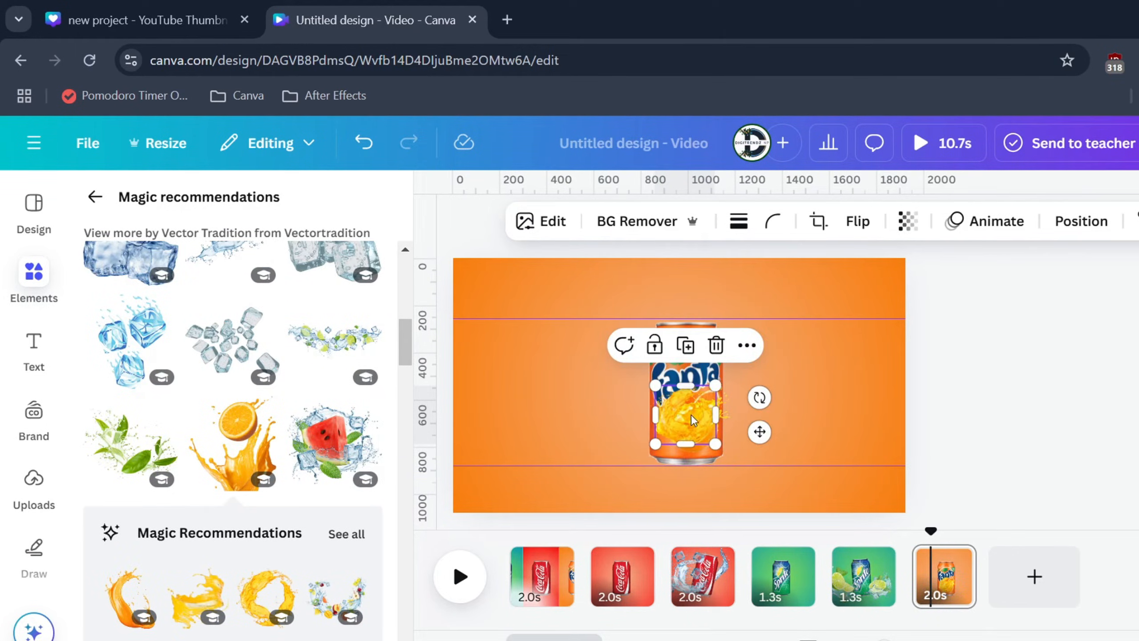
# Step: Show the orange page's layers and move the Fanta can to the top, above both juice splashes
pyautogui.rightClick(694, 419)
pyautogui.moveTo(777, 370)
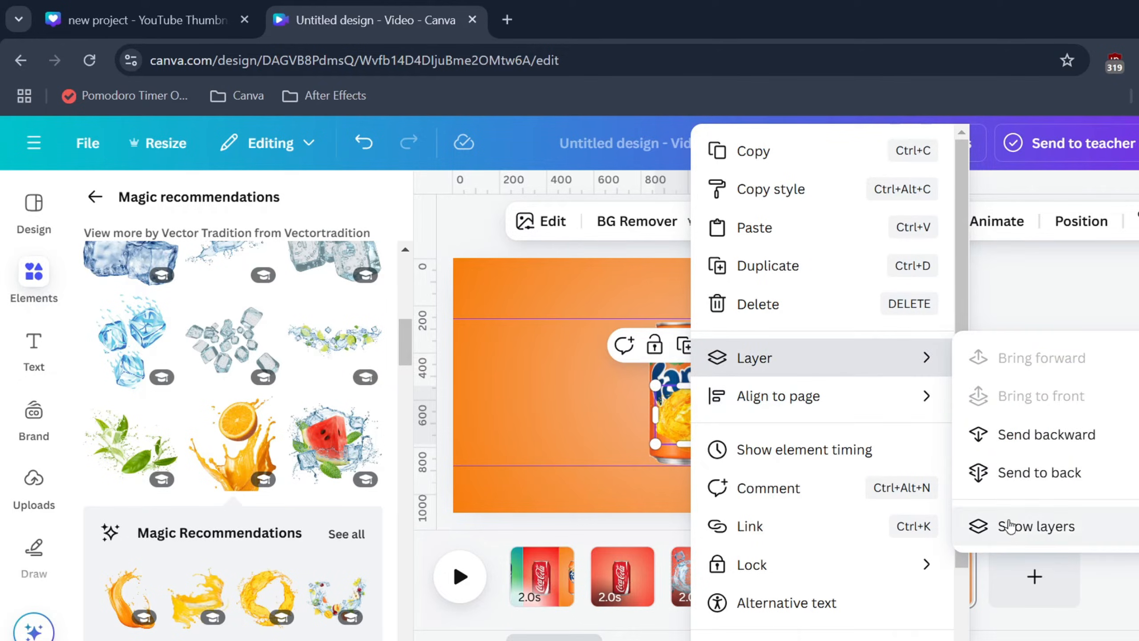
pyautogui.click(973, 527)
pyautogui.moveTo(258, 498); pyautogui.dragTo(262, 355)
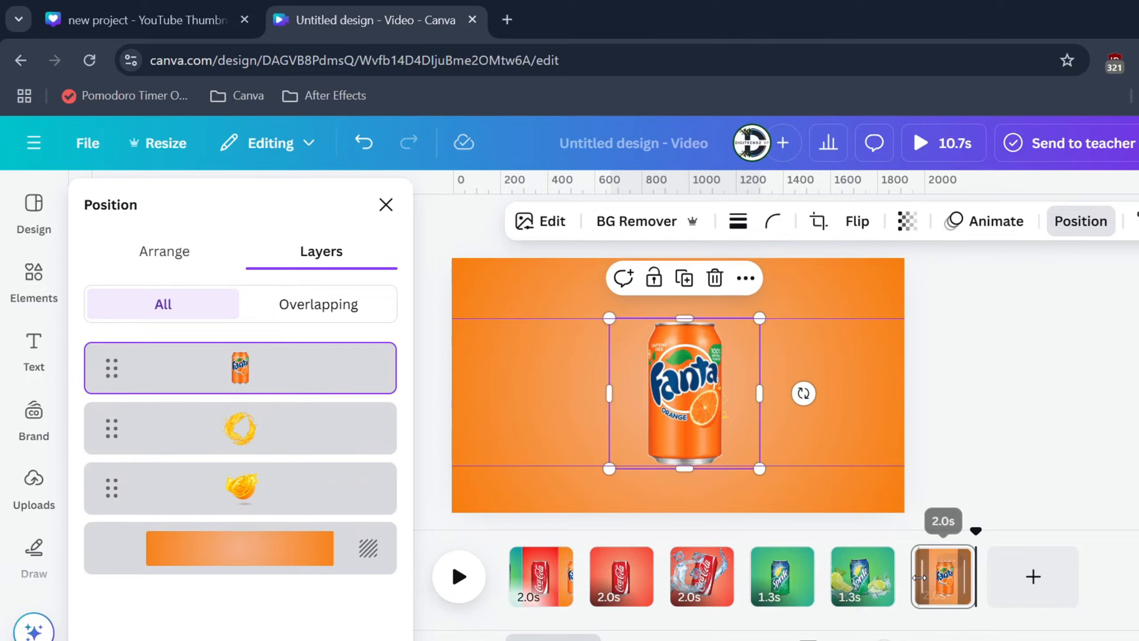
# Step: Duplicate the orange Fanta page and move both juice splashes above the can in the copy's layer order
pyautogui.click(961, 573)
pyautogui.click(961, 566)
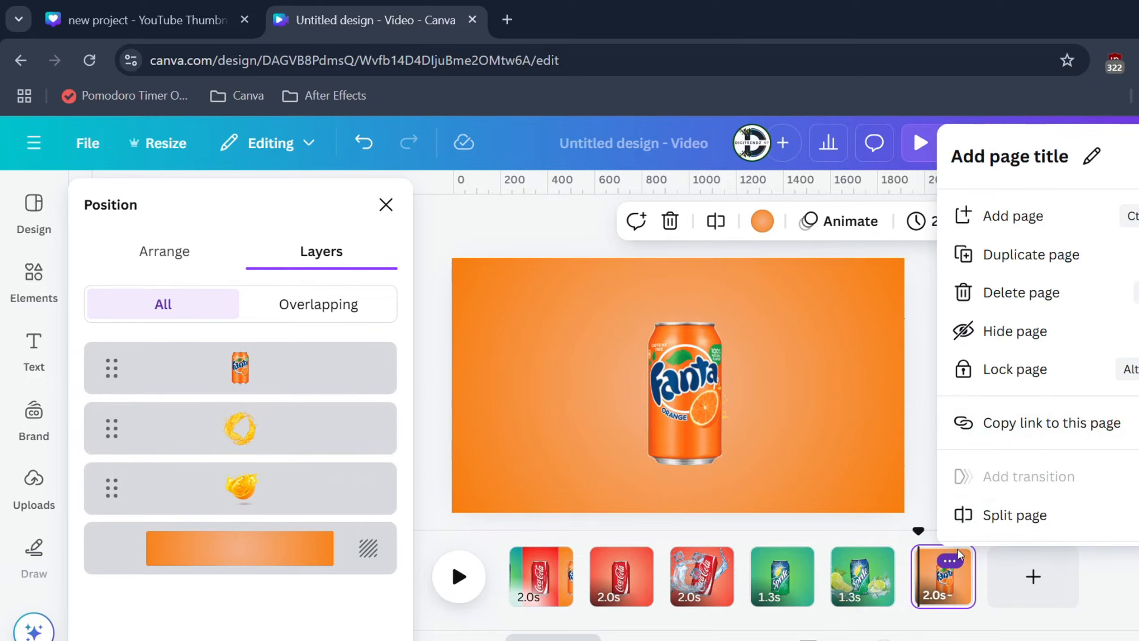
pyautogui.click(992, 256)
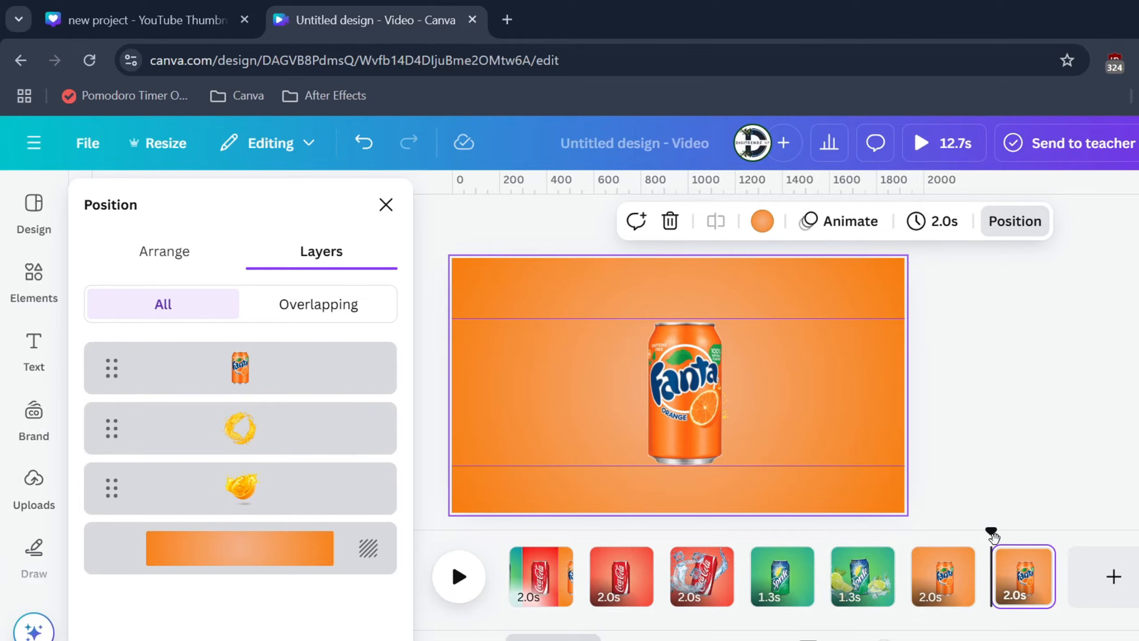
pyautogui.click(183, 427)
pyautogui.moveTo(183, 428); pyautogui.dragTo(188, 368)
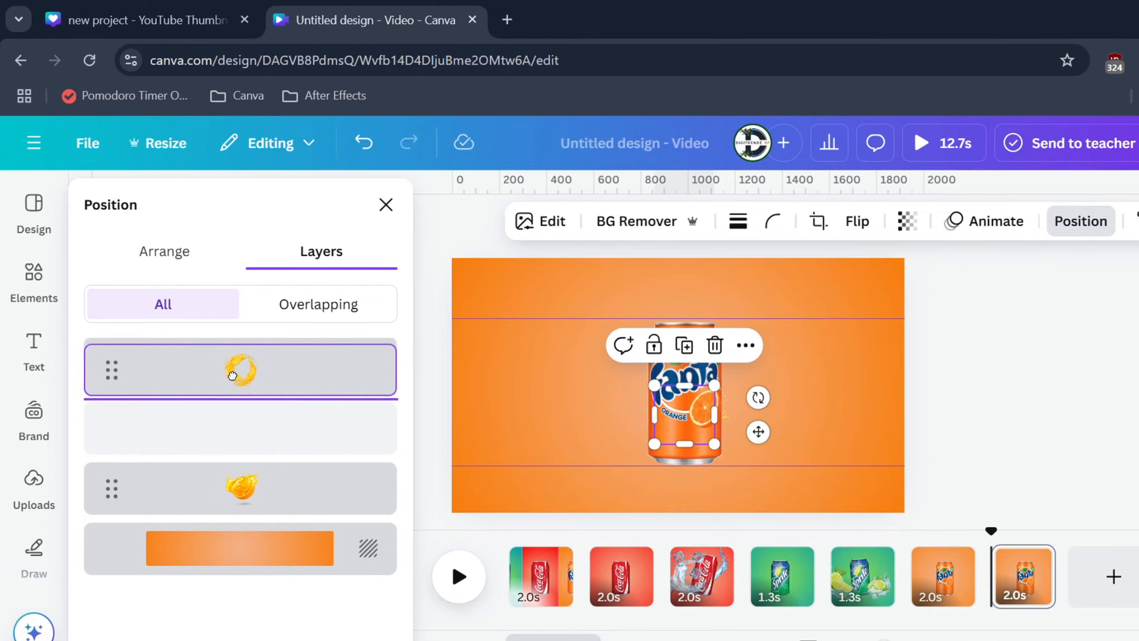
pyautogui.moveTo(260, 488); pyautogui.dragTo(256, 429)
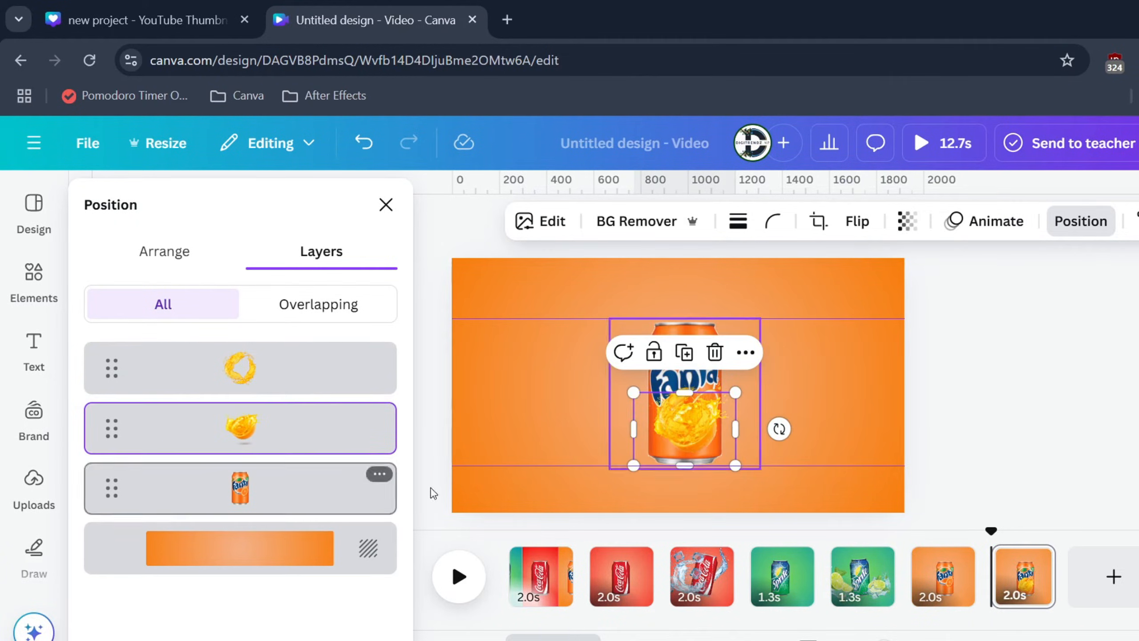
# Step: Enlarge the orange-half splash, place it at the Fanta can's lower right and rotate it slightly clockwise
pyautogui.moveTo(723, 432); pyautogui.dragTo(774, 446)
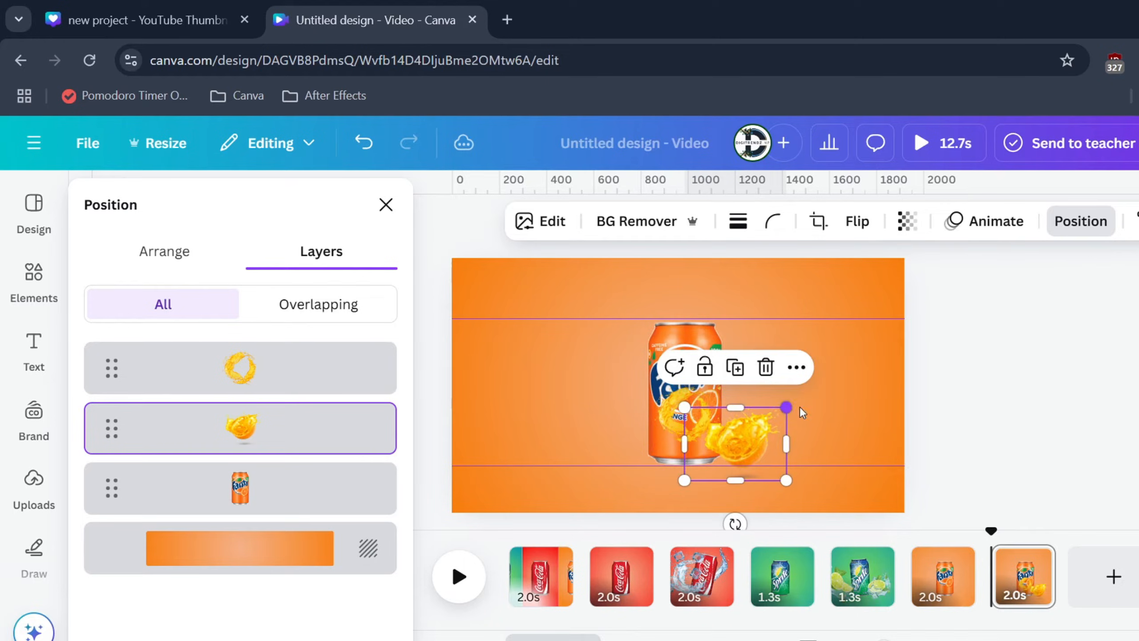
pyautogui.moveTo(786, 407); pyautogui.dragTo(822, 382)
pyautogui.moveTo(805, 452); pyautogui.dragTo(783, 456)
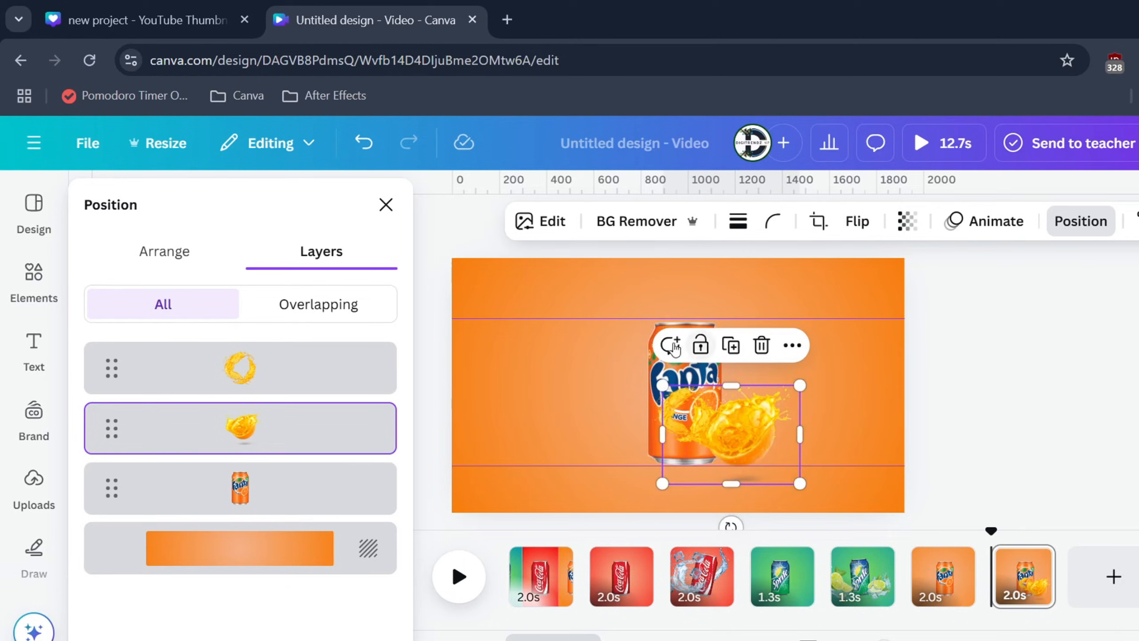
pyautogui.moveTo(732, 524); pyautogui.dragTo(712, 522)
# Step: Enlarge the juice ring so it surrounds the Fanta can and move the can to the top of the layer order
pyautogui.click(678, 400)
pyautogui.moveTo(662, 391); pyautogui.dragTo(506, 240)
pyautogui.moveTo(552, 314); pyautogui.dragTo(619, 355)
pyautogui.moveTo(248, 492); pyautogui.dragTo(218, 361)
# Step: Shift the orange-half splash to the right, clear of the can, and adjust the juice ring's size and position around the can
pyautogui.moveTo(795, 445); pyautogui.dragTo(879, 435)
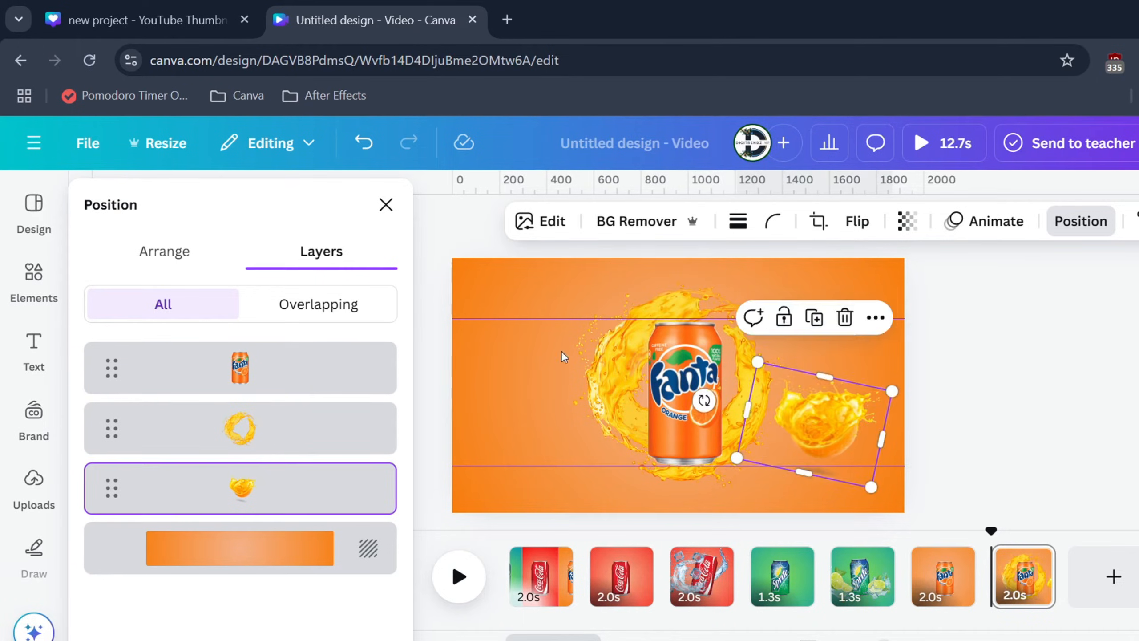
pyautogui.click(591, 352)
pyautogui.moveTo(574, 282); pyautogui.dragTo(586, 295)
pyautogui.moveTo(591, 341); pyautogui.dragTo(570, 342)
pyautogui.moveTo(783, 295); pyautogui.dragTo(796, 282)
pyautogui.moveTo(766, 301); pyautogui.dragTo(756, 300)
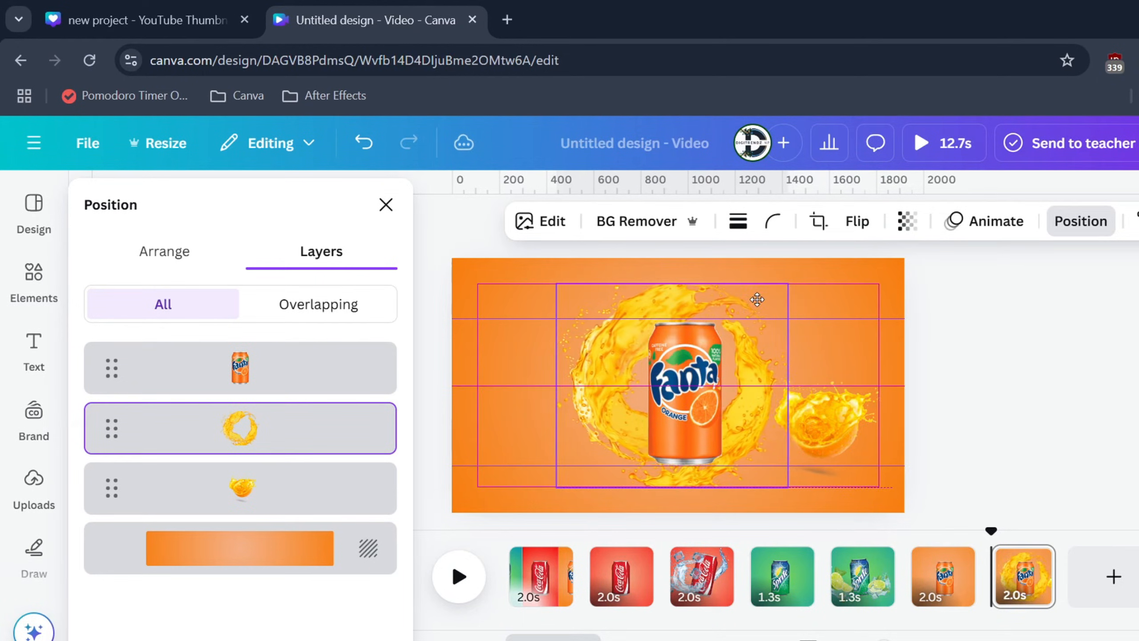
pyautogui.moveTo(820, 418); pyautogui.dragTo(827, 423)
# Step: Add a Match & Move transition between the plain Coca-Cola page and the Coca-Cola splash page
pyautogui.click(596, 592)
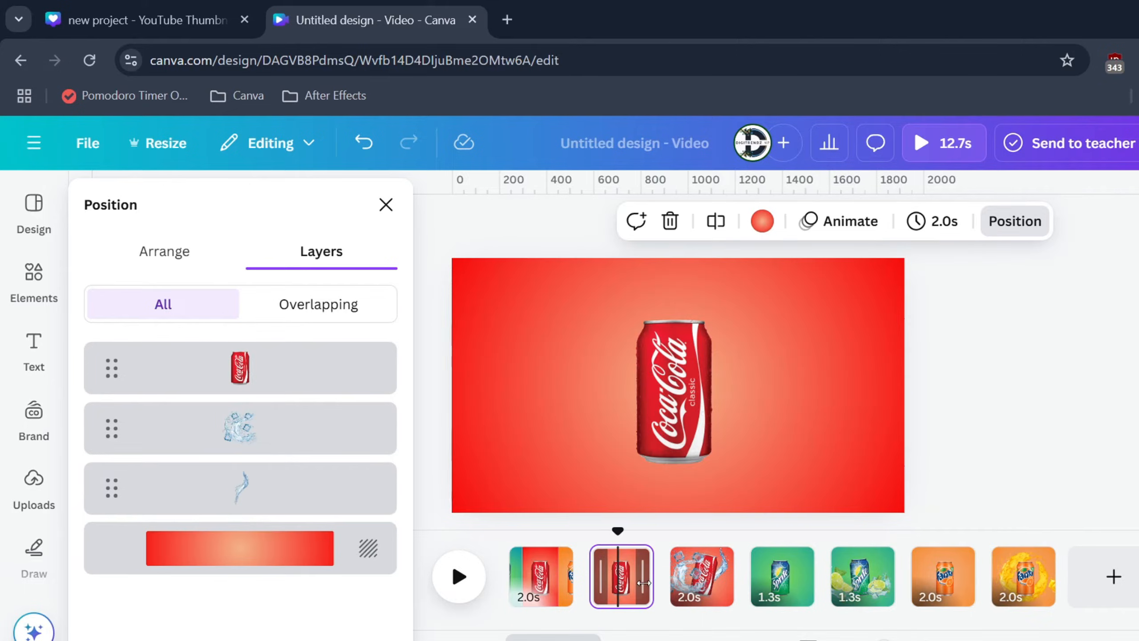
pyautogui.click(673, 593)
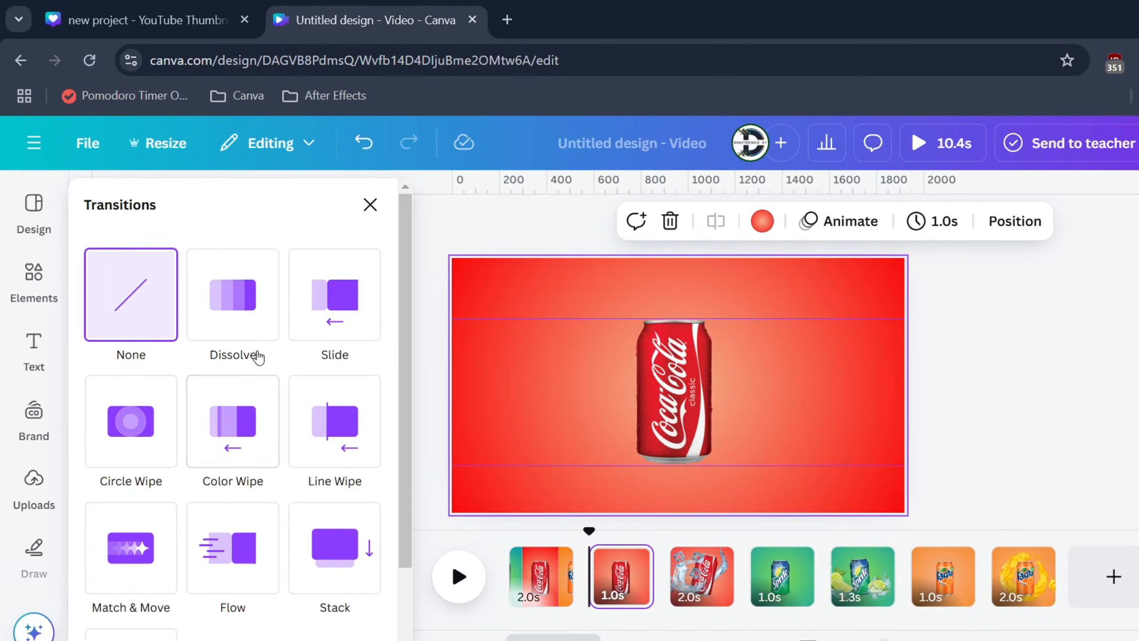
pyautogui.scroll(-1, 189, 451)
pyautogui.scroll(-1, 180, 448)
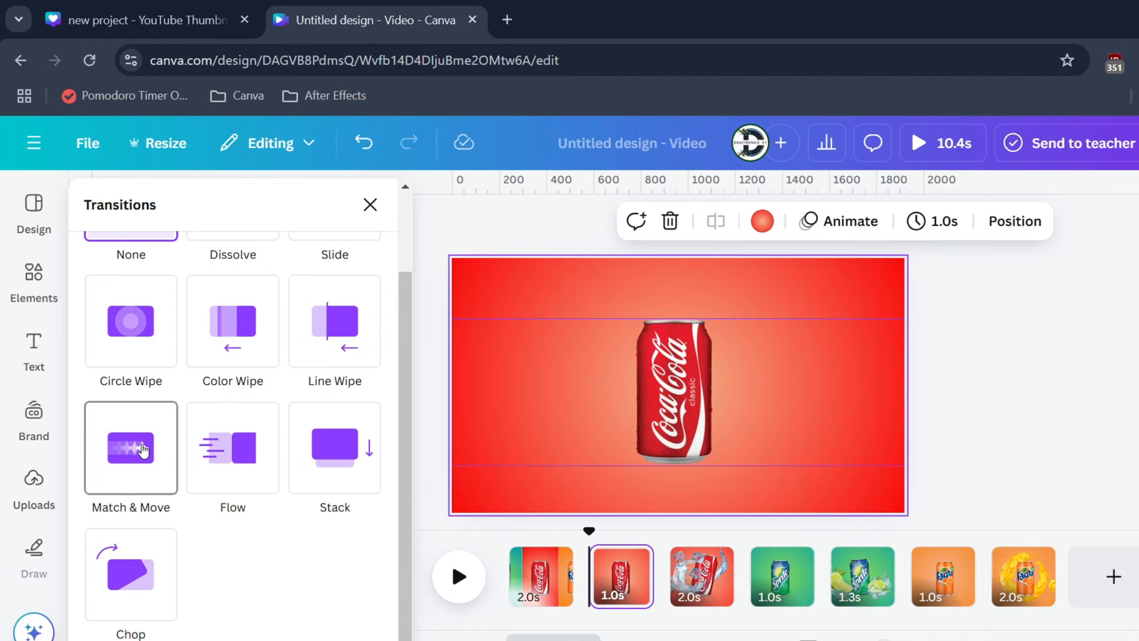
pyautogui.click(143, 449)
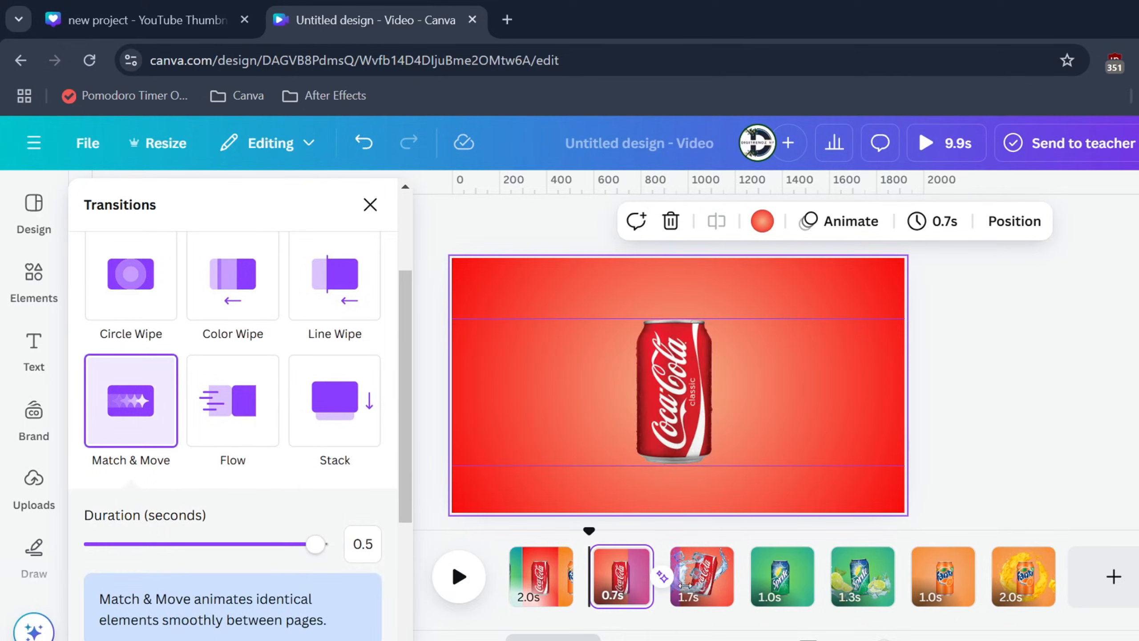
# Step: Add Circle Wipe transitions from Coca-Cola to Sprite and from Sprite to Fanta, with Match & Move between the two Sprite pages
pyautogui.click(713, 583)
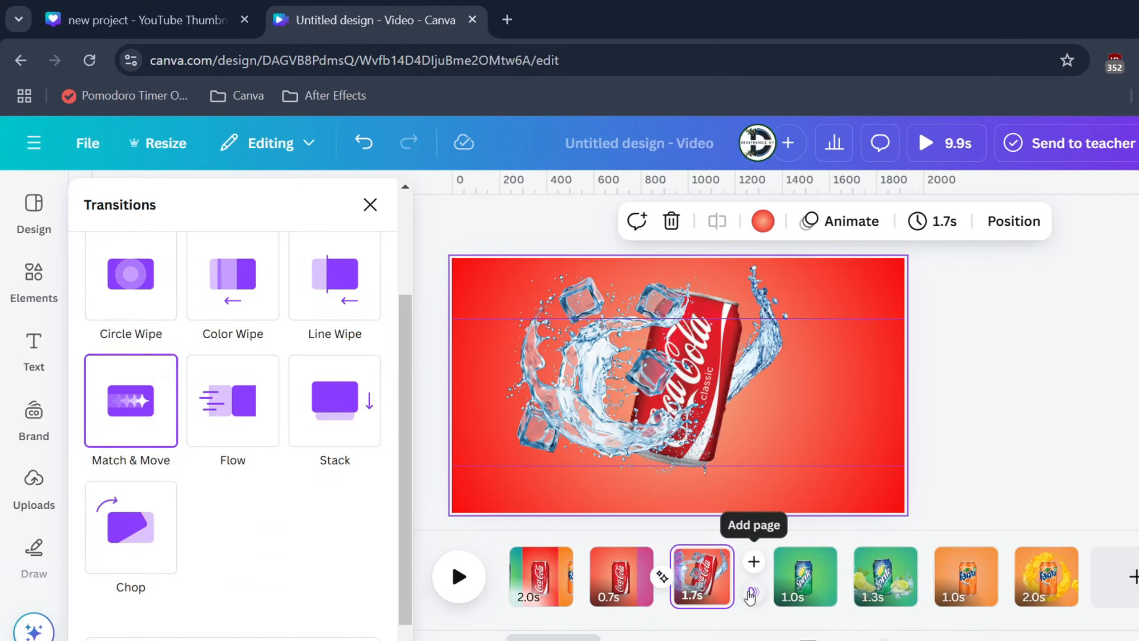
pyautogui.click(135, 309)
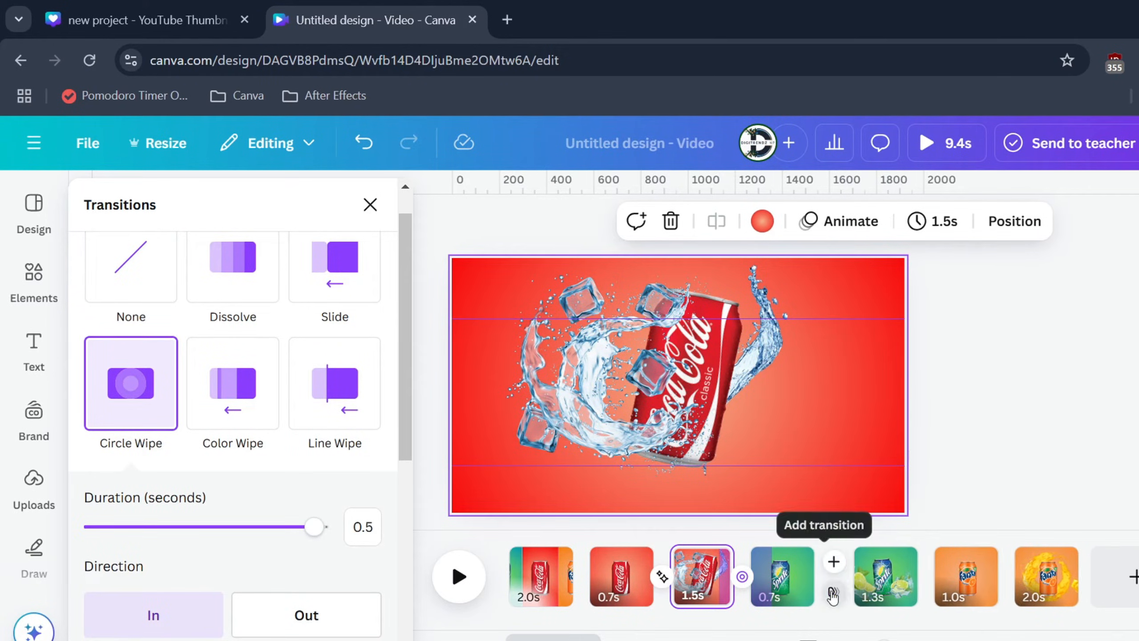
pyautogui.click(830, 591)
pyautogui.click(133, 511)
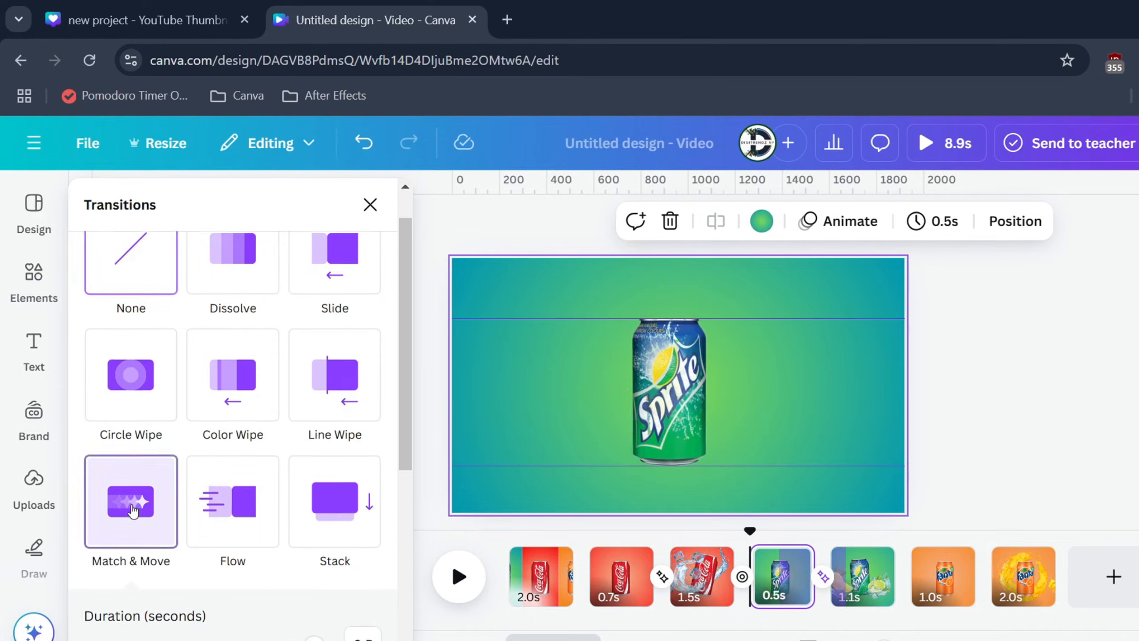
pyautogui.click(903, 579)
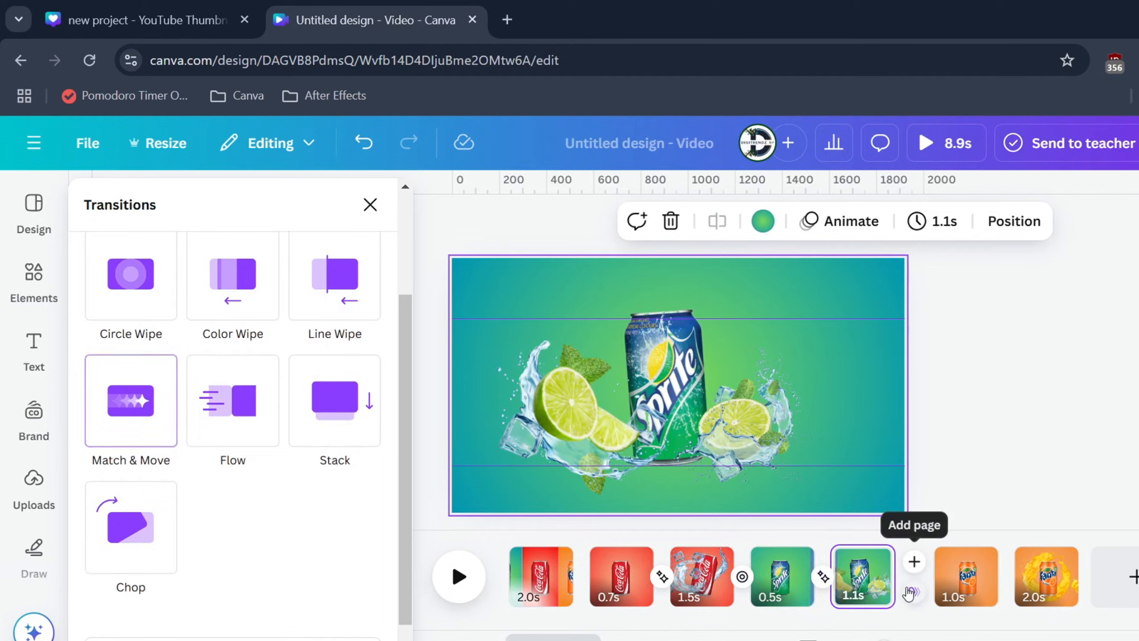
pyautogui.click(147, 306)
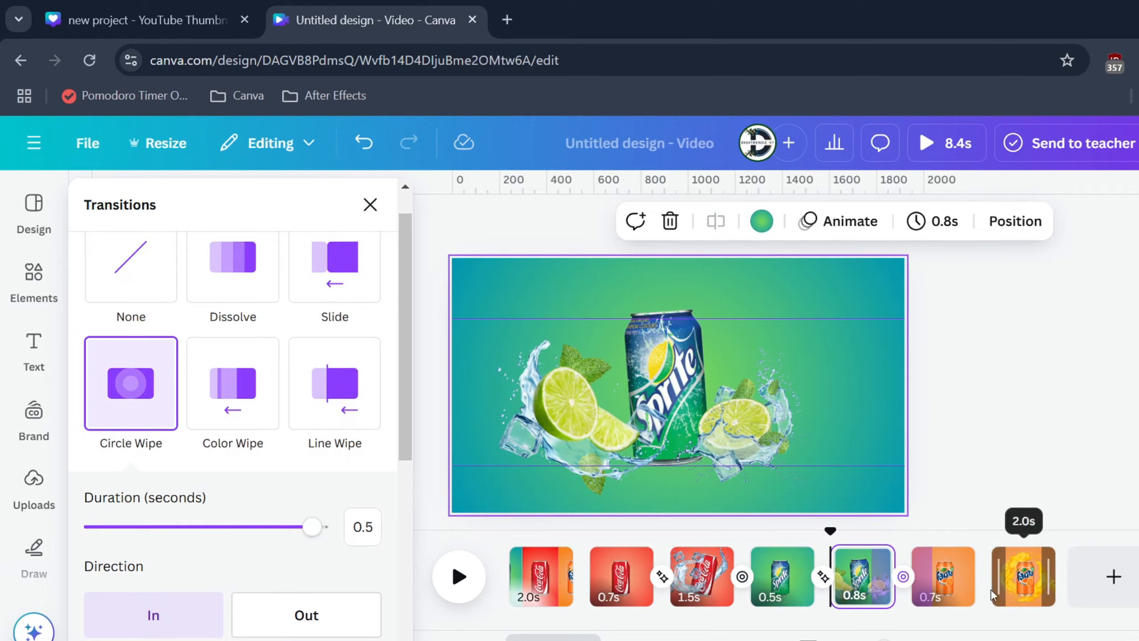
# Step: Add a Match & Move transition between the two Fanta pages and play back the animation from the first Coca-Cola page
pyautogui.click(995, 597)
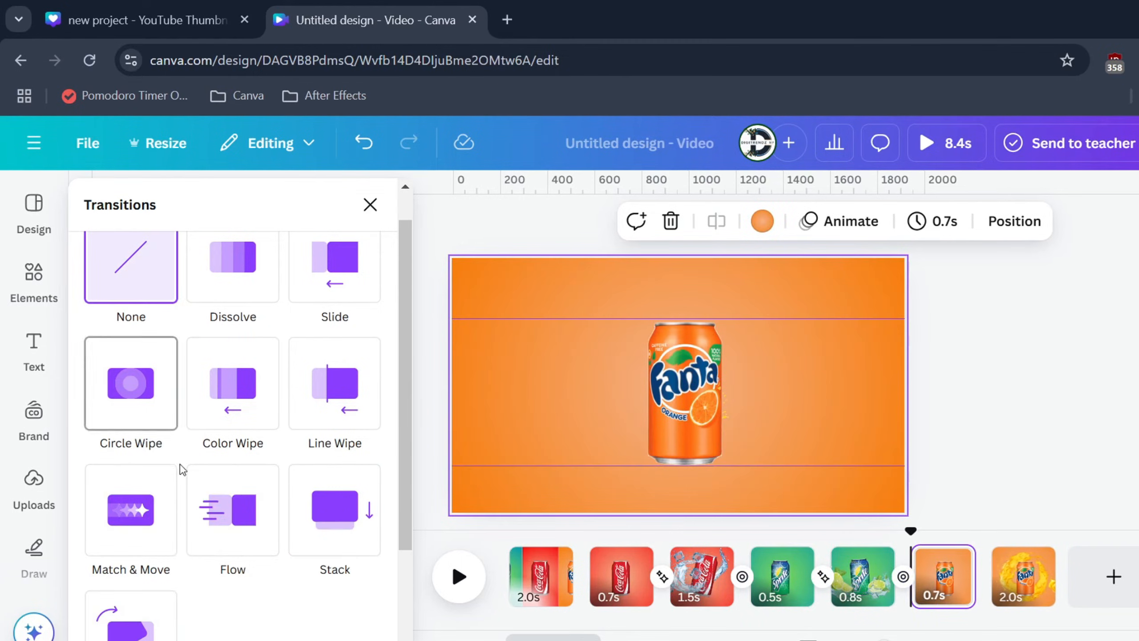
pyautogui.click(128, 509)
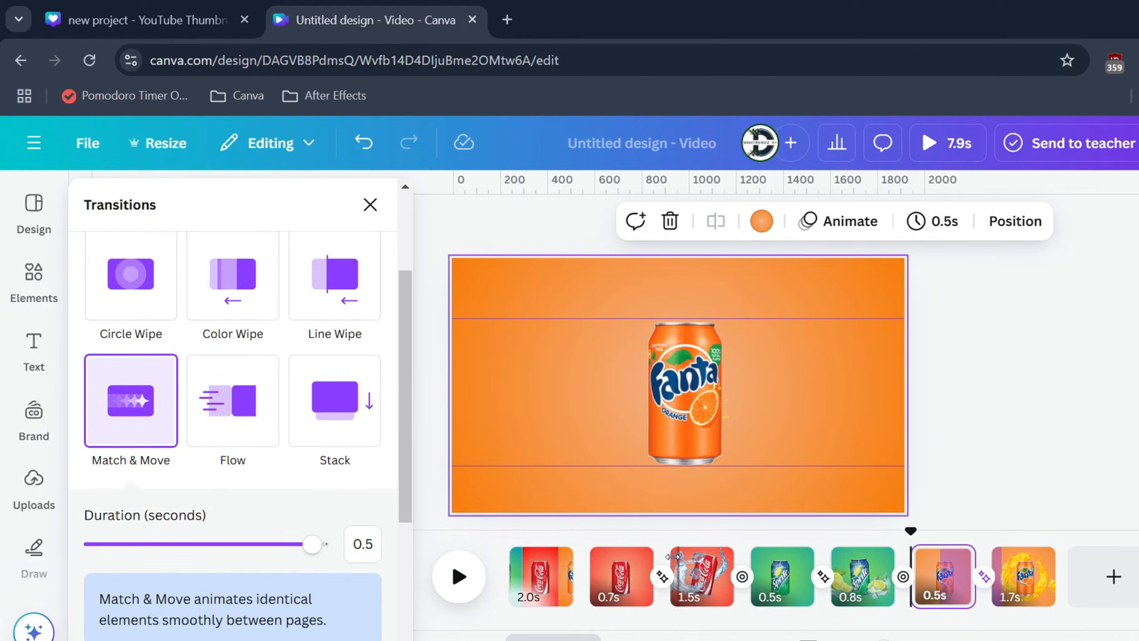
pyautogui.click(620, 570)
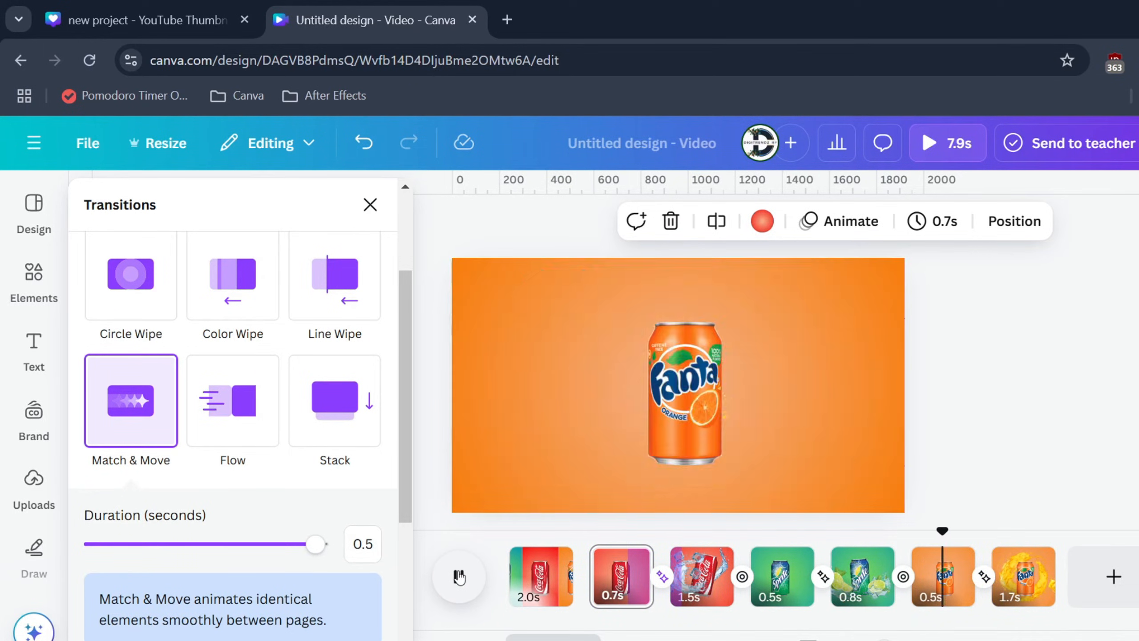
pyautogui.click(458, 576)
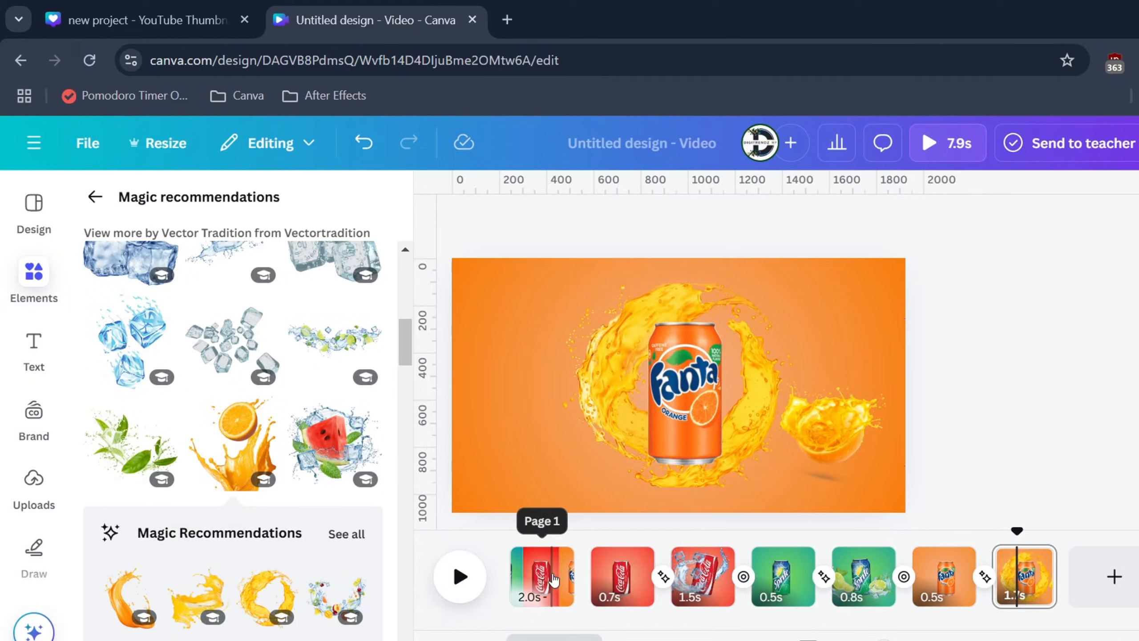
# Step: Add a text box reading "cold drinks" near the upper edge of the three-panel opening page
pyautogui.moveTo(552, 580)
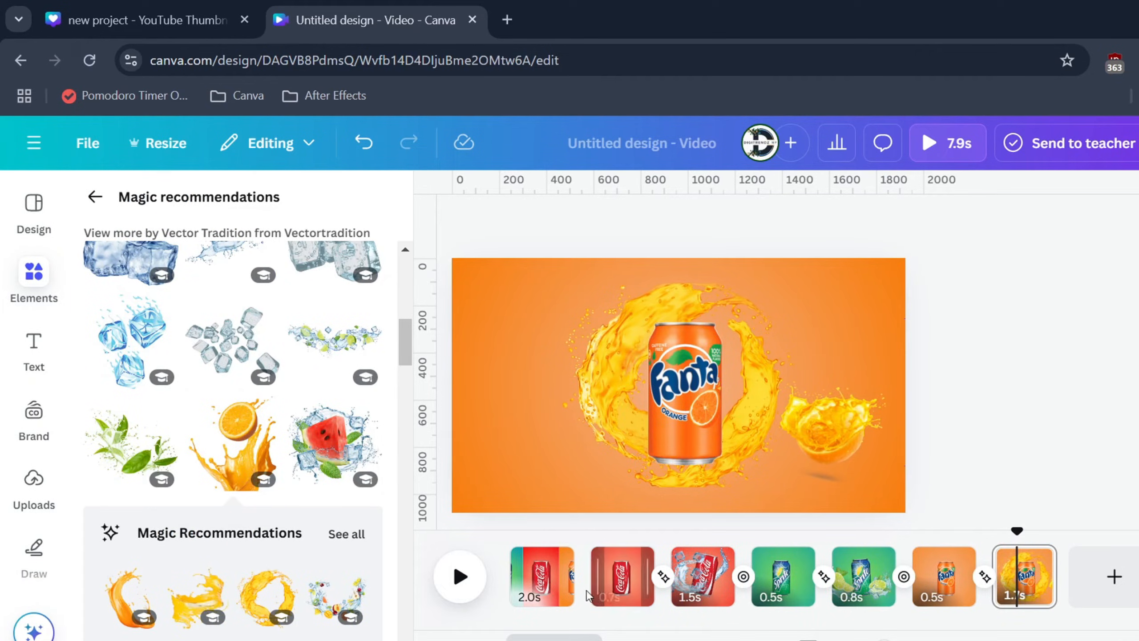
pyautogui.click(542, 583)
pyautogui.press('/')
pyautogui.write('tex')
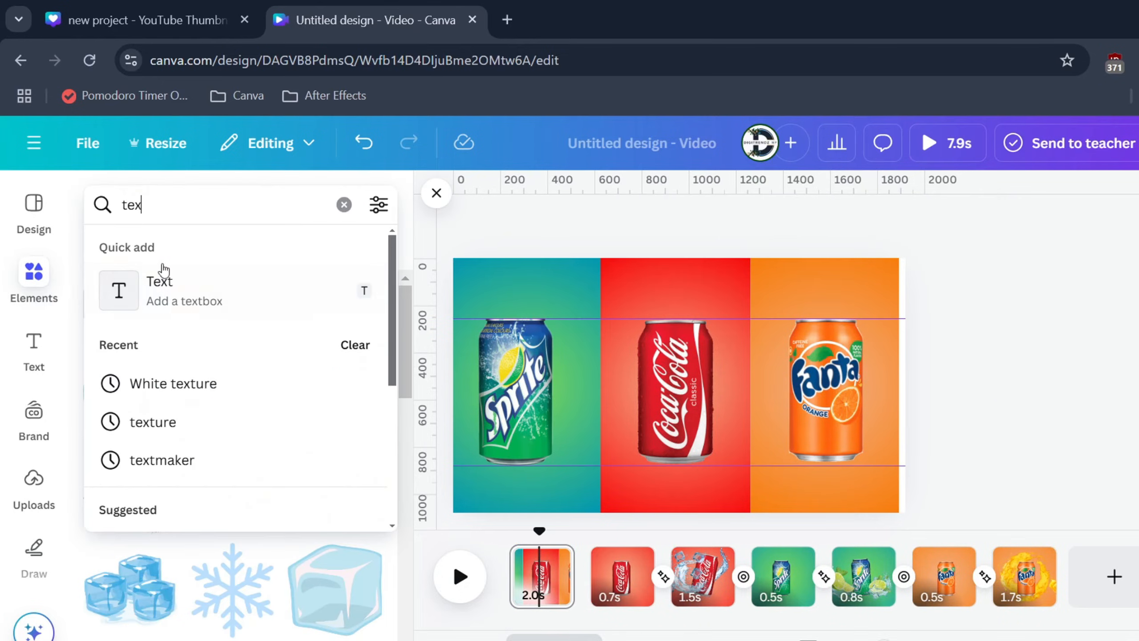
pyautogui.press('Return')
pyautogui.moveTo(648, 380); pyautogui.dragTo(426, 284)
pyautogui.click(989, 367)
pyautogui.moveTo(597, 376); pyautogui.dragTo(660, 289)
pyautogui.doubleClick(655, 287)
pyautogui.write('cold drinks')
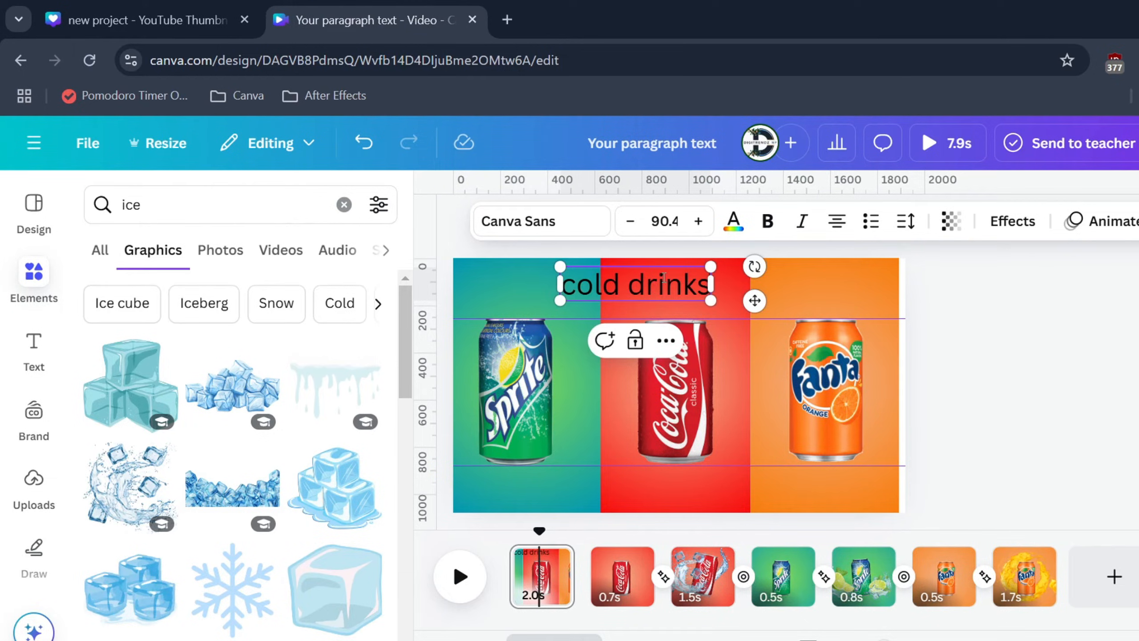
# Step: Set the "cold drinks" text in Cooper Hewitt Bold and convert it to uppercase
pyautogui.hotkey('ctrl', 'shift', 'Left')
pyautogui.hotkey('ctrl', 'shift', 'Left')
pyautogui.click(561, 222)
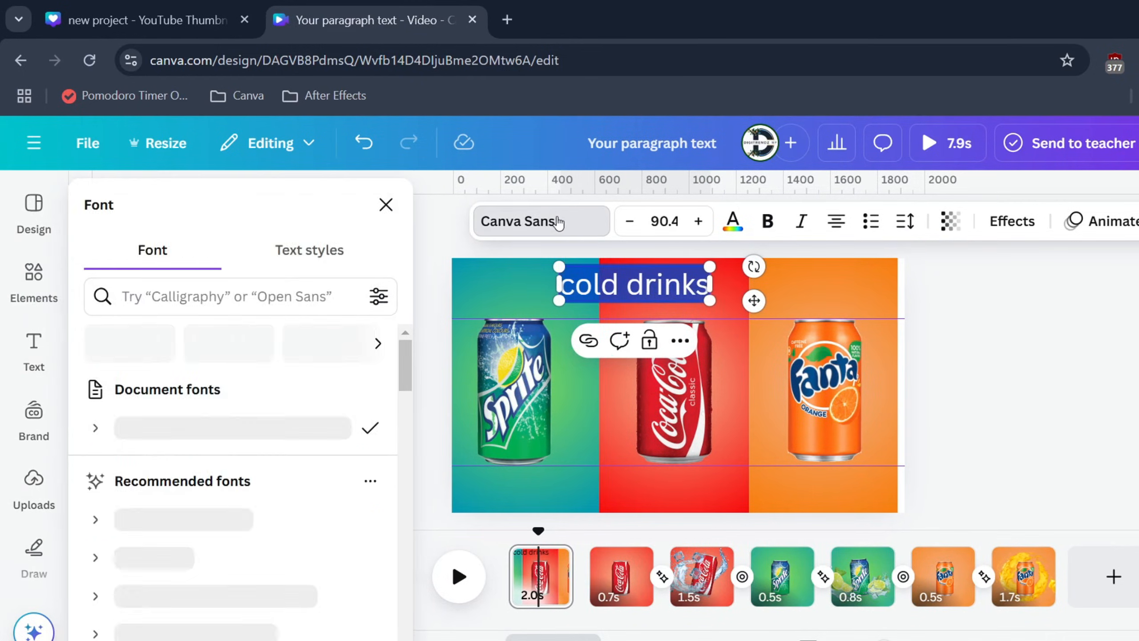
pyautogui.click(95, 527)
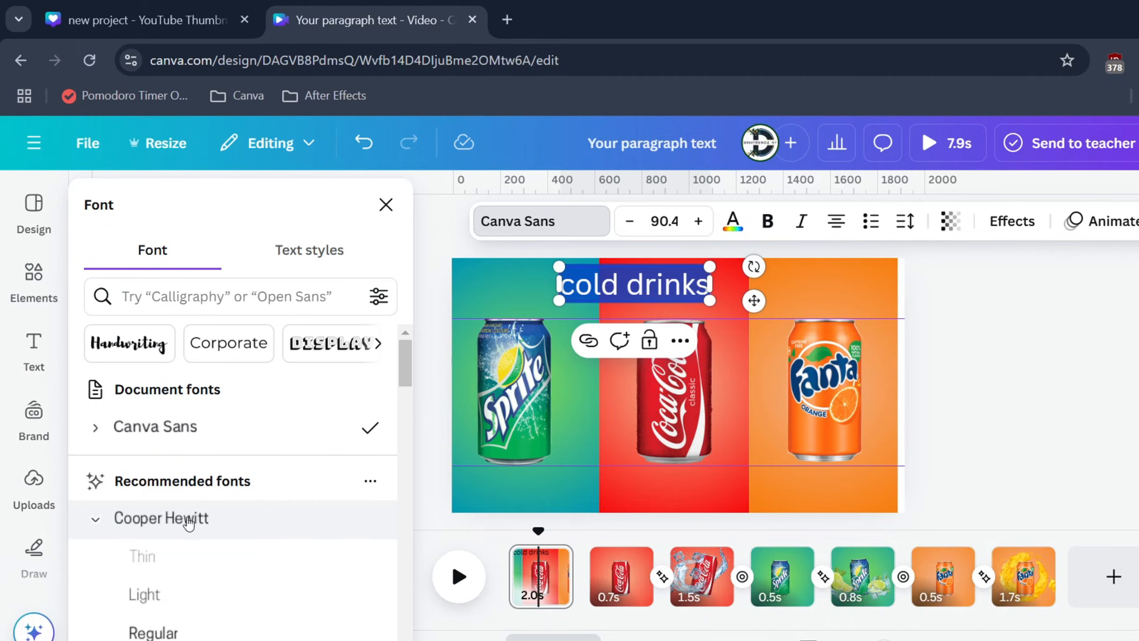
pyautogui.scroll(-4, 204, 512)
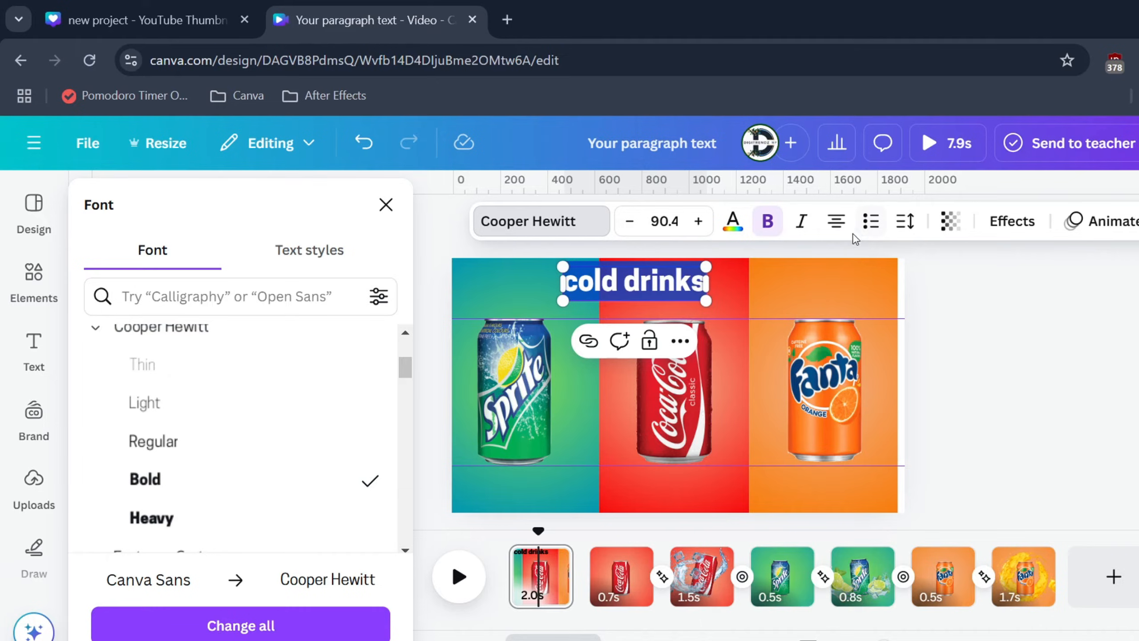
pyautogui.click(908, 222)
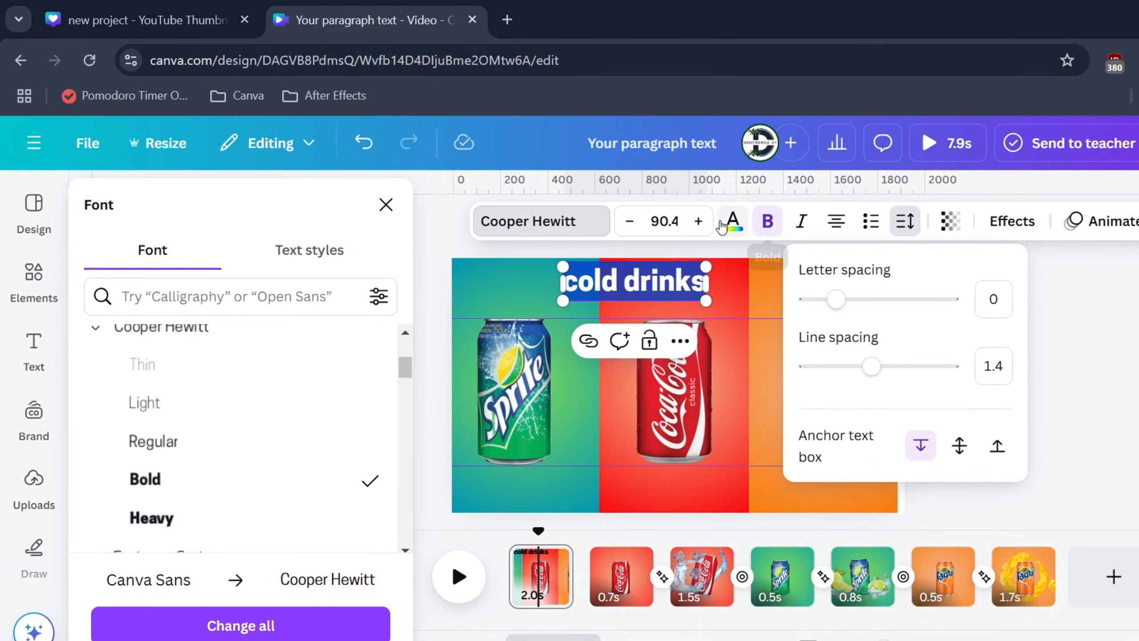
pyautogui.click(1094, 220)
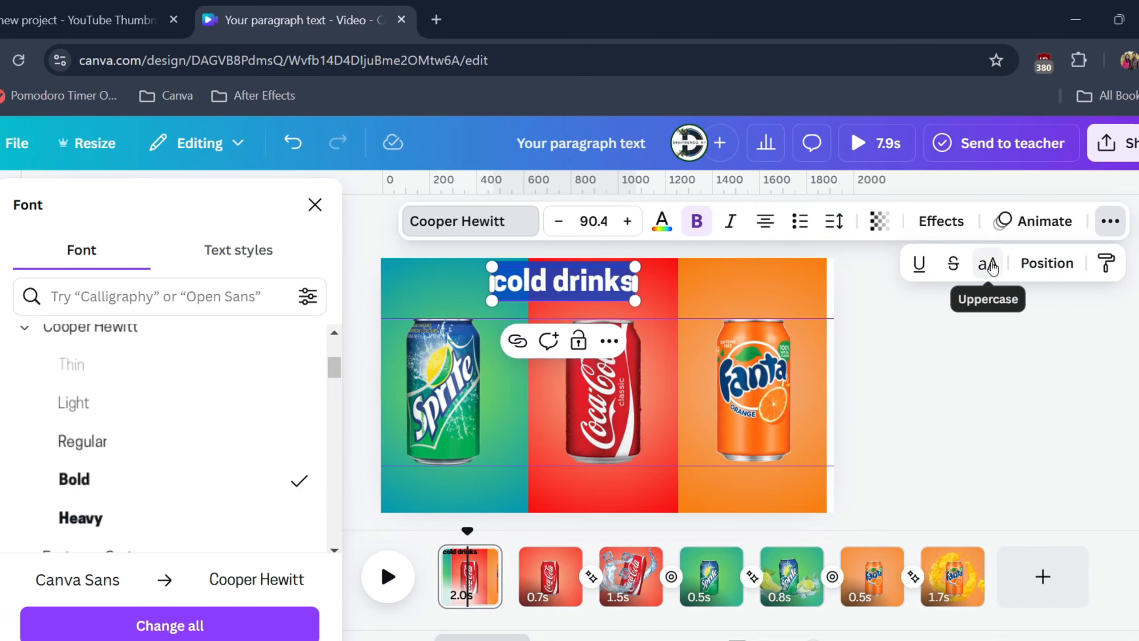
pyautogui.click(972, 264)
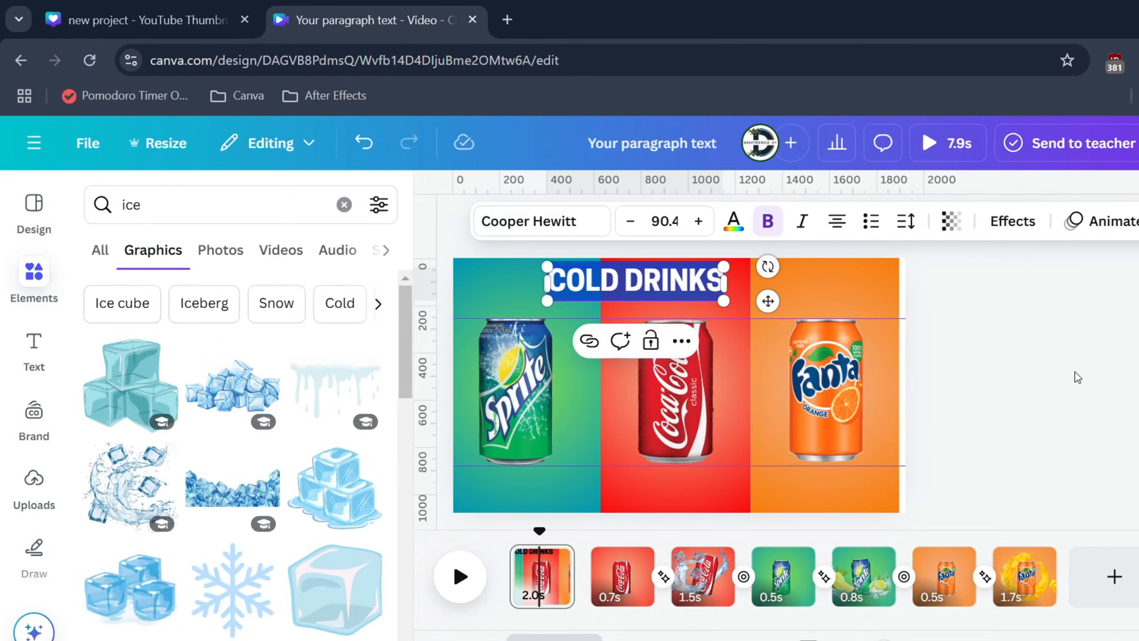
# Step: Enlarge the COLD DRINKS heading to font size 184 across the three panels and colour it white (#ffffff)
pyautogui.press('Escape')
pyautogui.moveTo(723, 301); pyautogui.dragTo(872, 330)
pyautogui.moveTo(547, 266); pyautogui.dragTo(514, 259)
pyautogui.moveTo(636, 282); pyautogui.dragTo(623, 292)
pyautogui.click(739, 223)
pyautogui.click(207, 349)
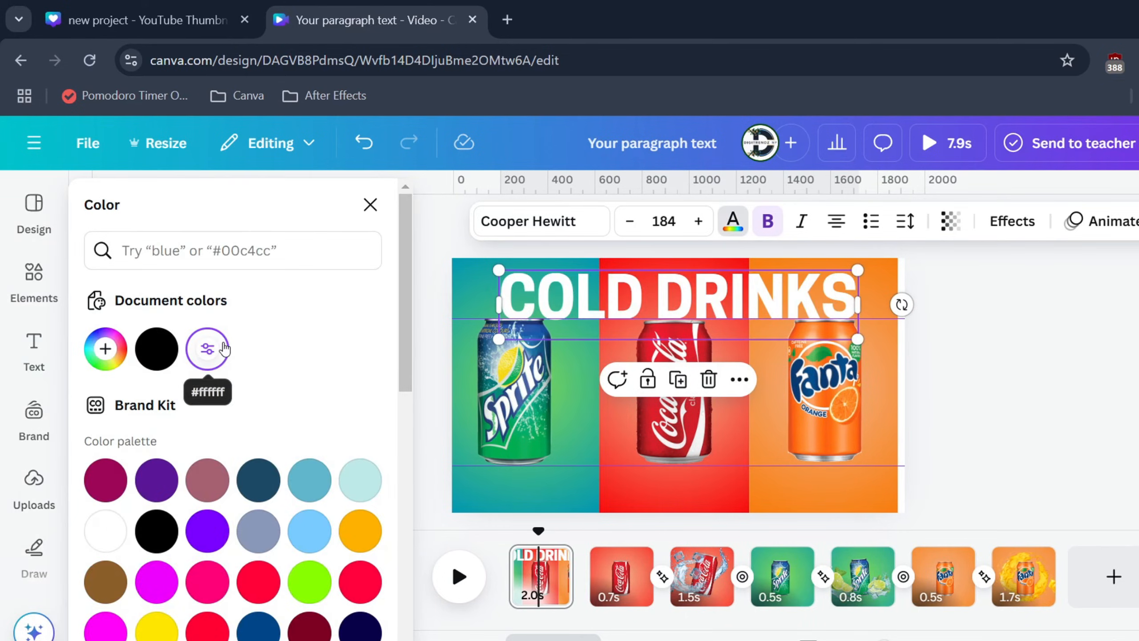
pyautogui.moveTo(717, 272)
pyautogui.mouseDown()
pyautogui.moveTo(716, 319)
pyautogui.moveTo(713, 282)
pyautogui.mouseUp()
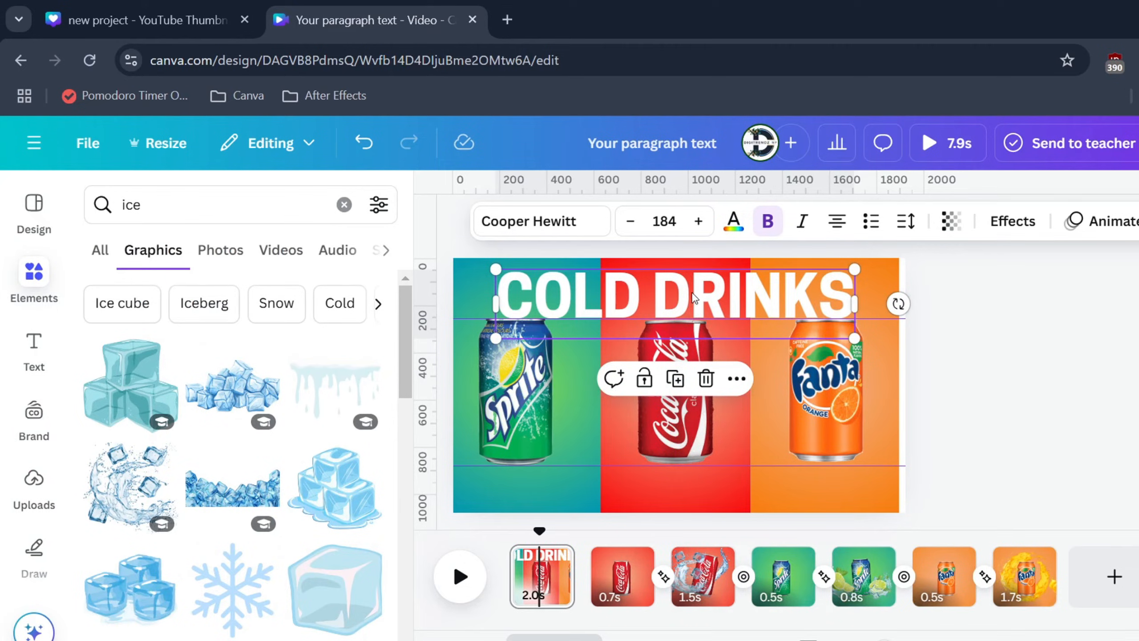
# Step: Place the COLD DRINKS layer beneath the three cans but above the panels, and position the heading along the page's upper edge
pyautogui.rightClick(694, 297)
pyautogui.moveTo(762, 366)
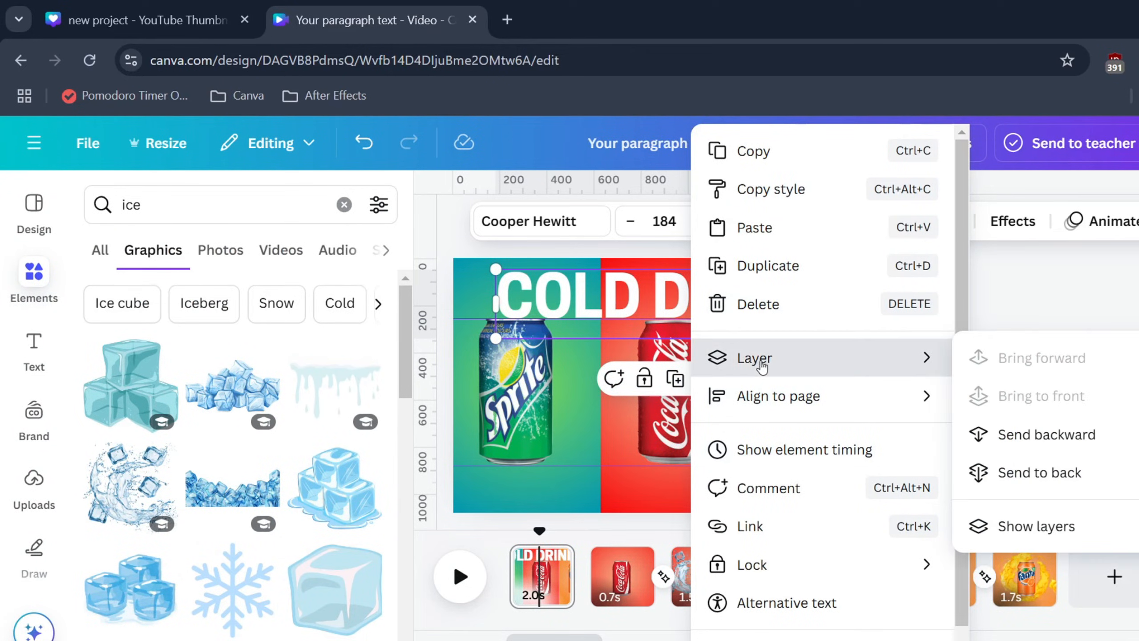
pyautogui.click(980, 526)
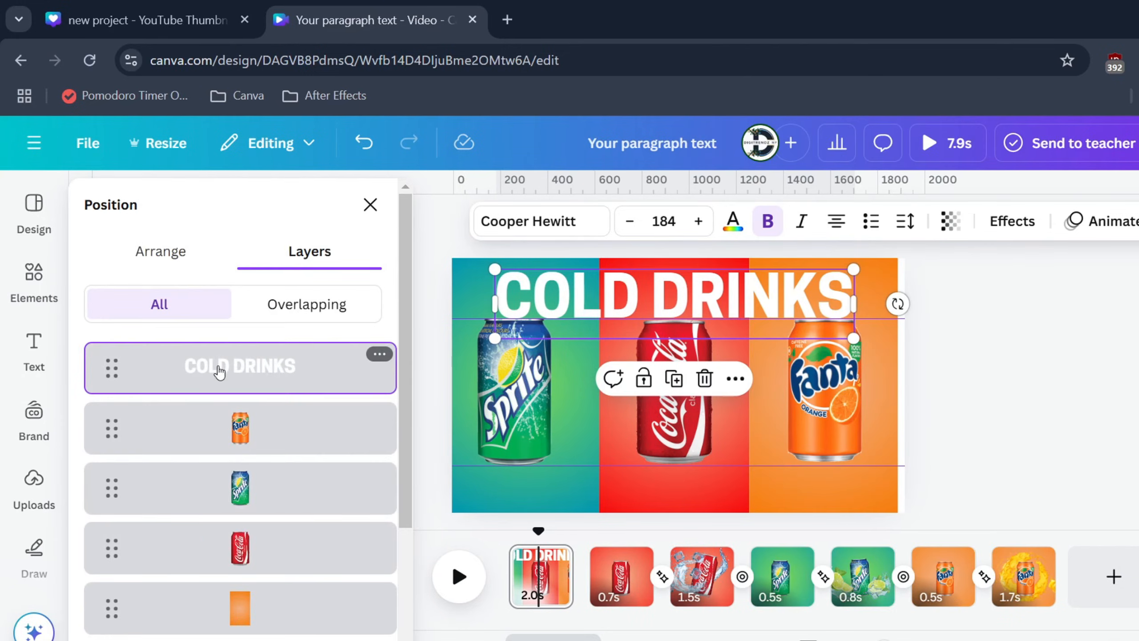
pyautogui.moveTo(219, 372); pyautogui.dragTo(206, 431)
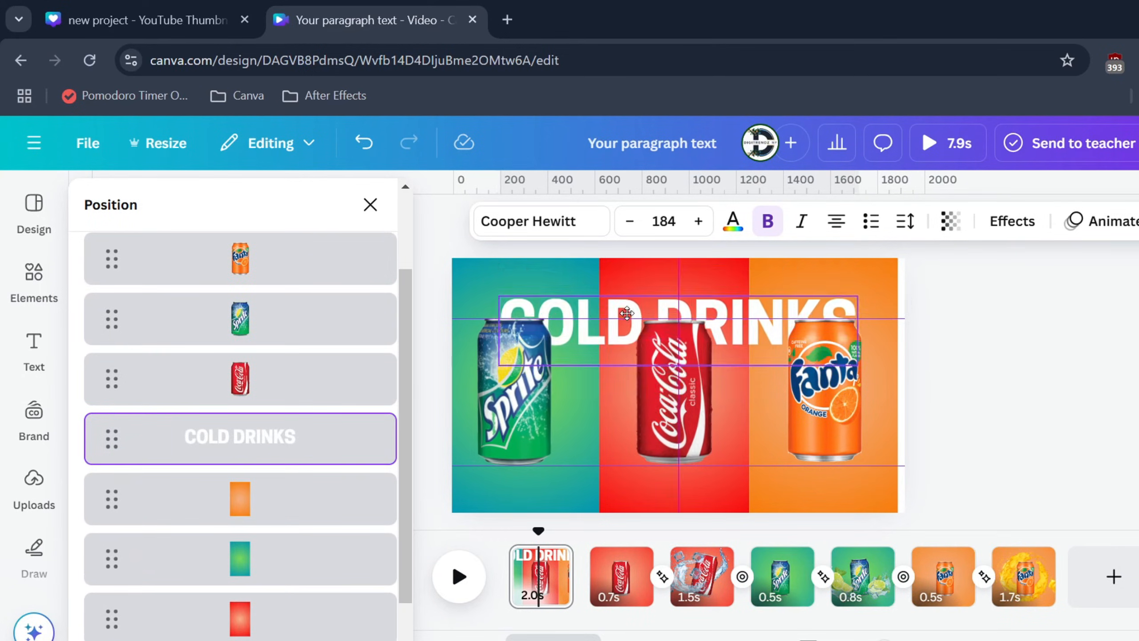
pyautogui.moveTo(625, 296); pyautogui.dragTo(618, 285)
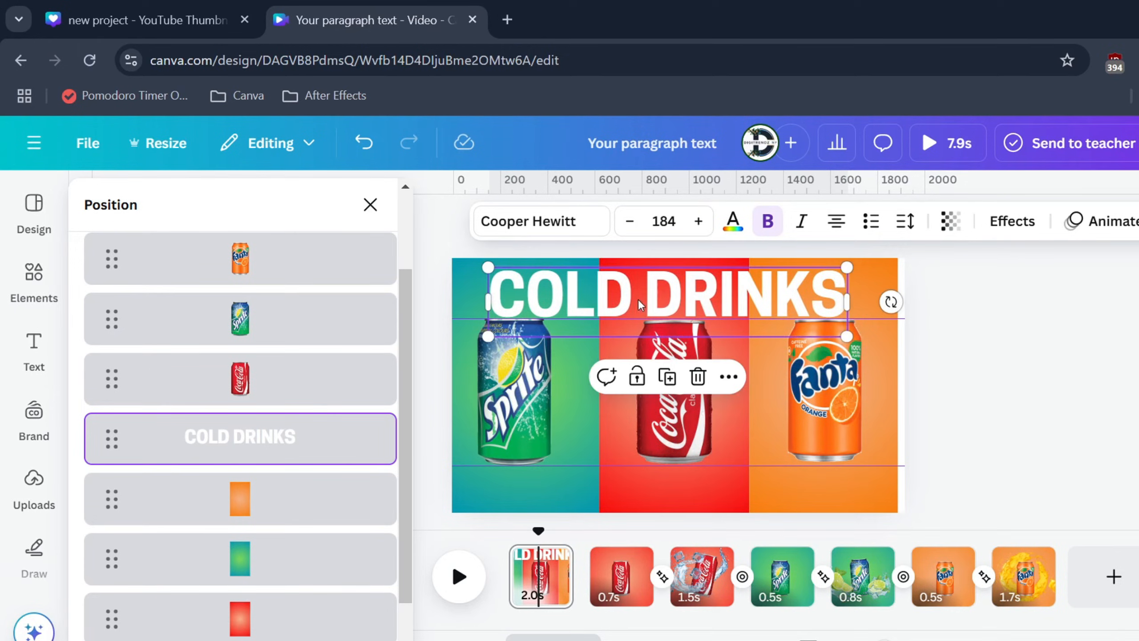
# Step: Set the heading's letter spacing to 83 and its transparency to 90
pyautogui.click(905, 221)
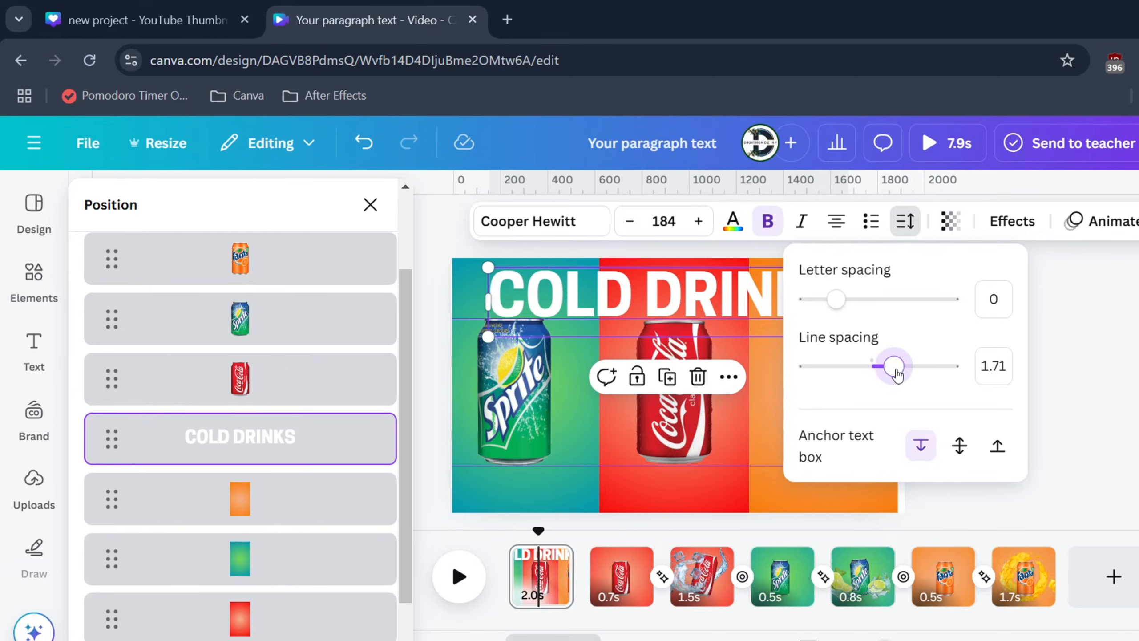
pyautogui.moveTo(836, 299); pyautogui.dragTo(848, 303)
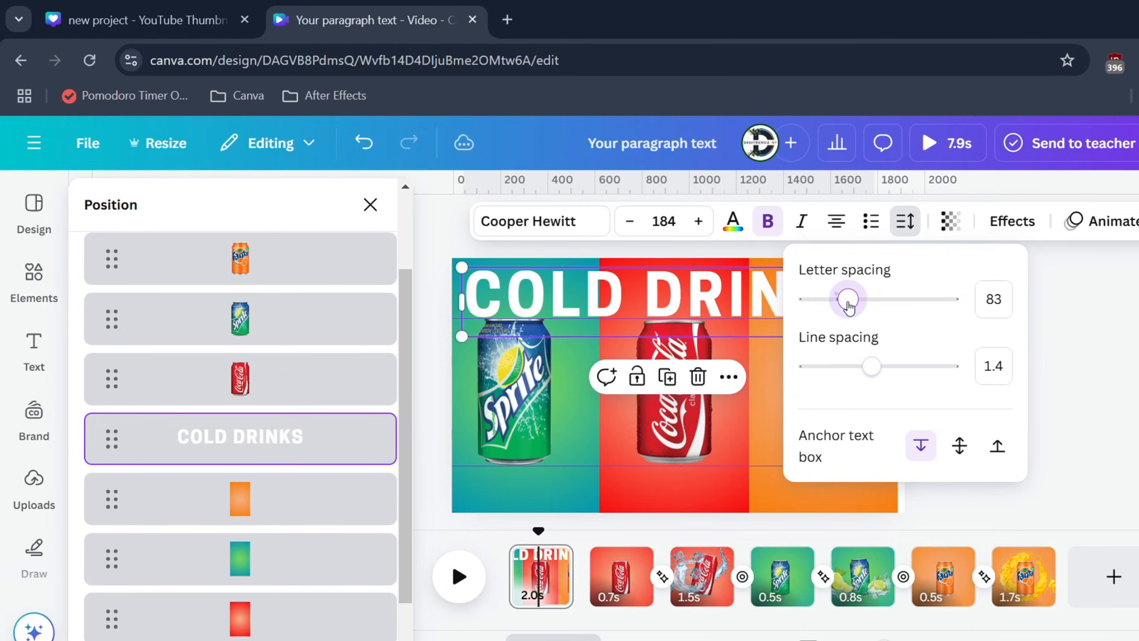
pyautogui.click(1119, 348)
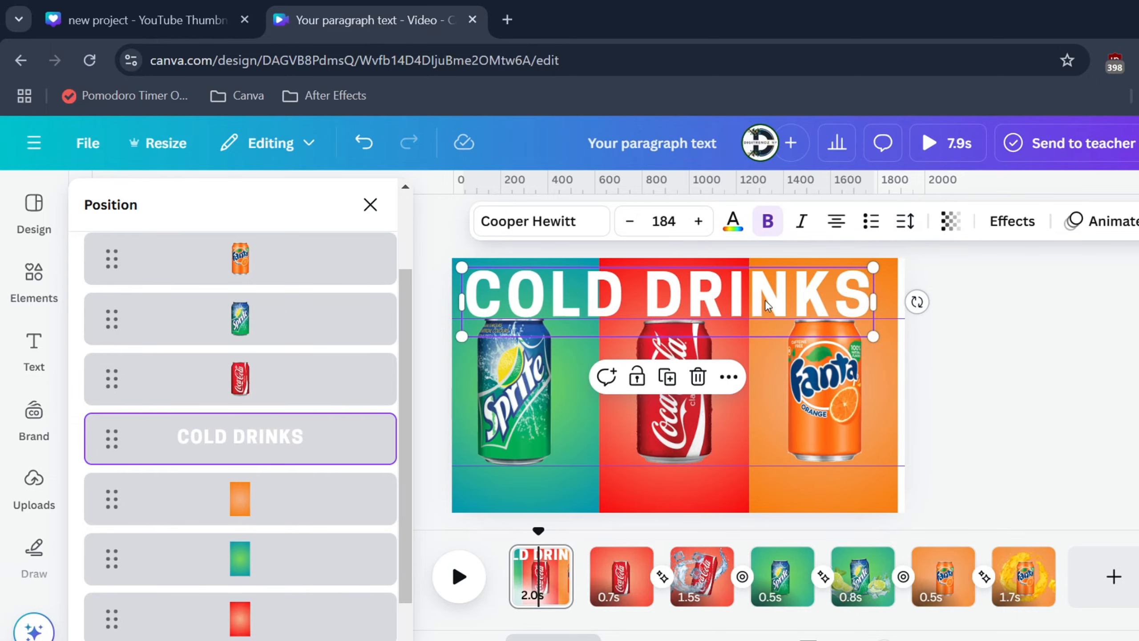
pyautogui.click(950, 221)
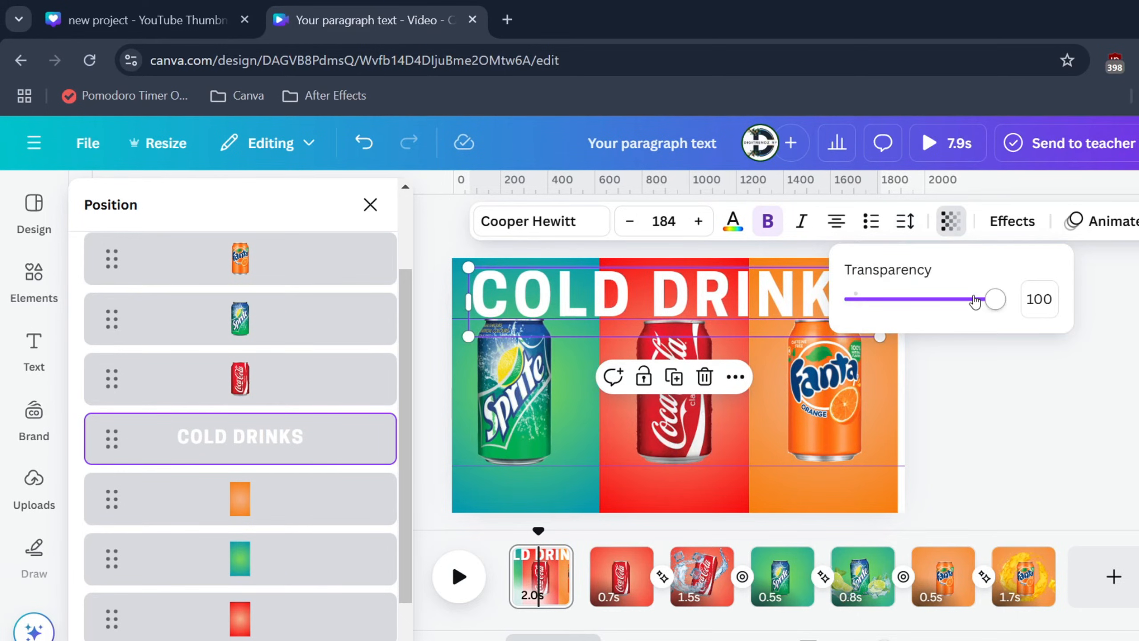
pyautogui.moveTo(975, 301)
pyautogui.mouseDown()
pyautogui.moveTo(961, 300)
pyautogui.moveTo(988, 303)
pyautogui.mouseUp()
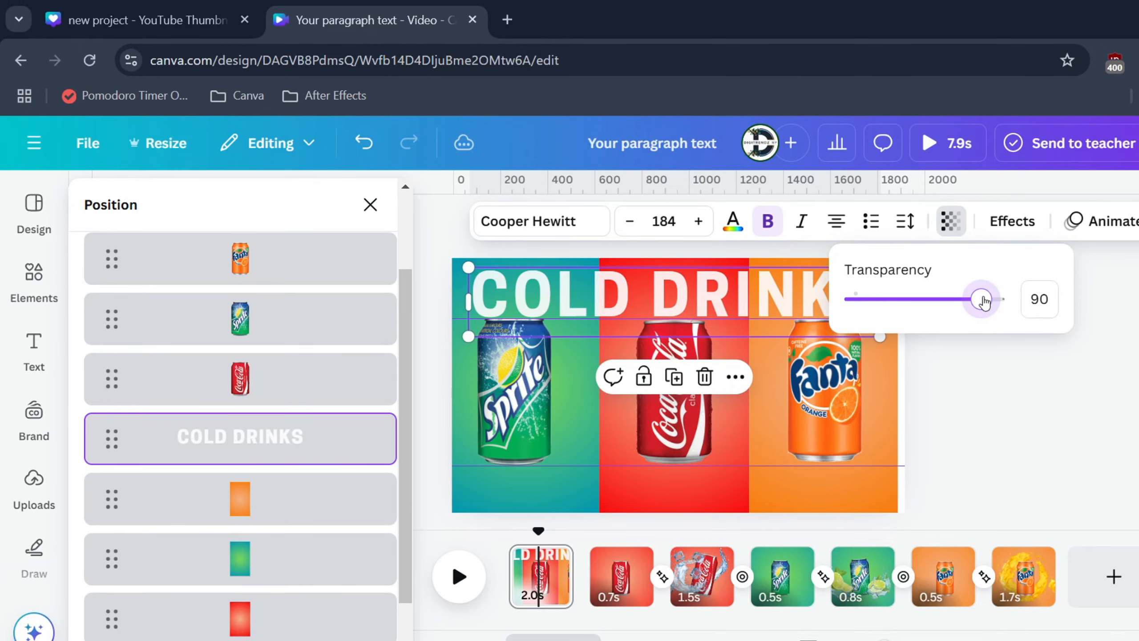
pyautogui.click(1015, 435)
pyautogui.click(371, 204)
# Step: Enlarge the heading to font size 202 and duplicate it twice to form three evenly stacked COLD DRINKS rows
pyautogui.moveTo(880, 336); pyautogui.dragTo(901, 339)
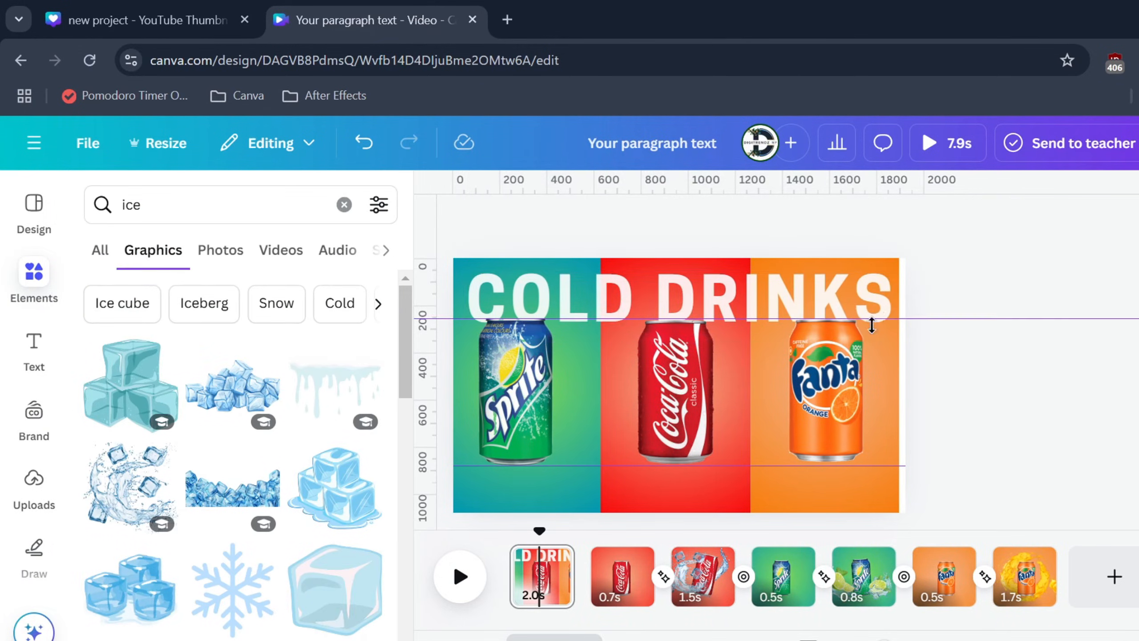
pyautogui.moveTo(835, 291); pyautogui.dragTo(830, 294)
pyautogui.moveTo(832, 288); pyautogui.dragTo(845, 294)
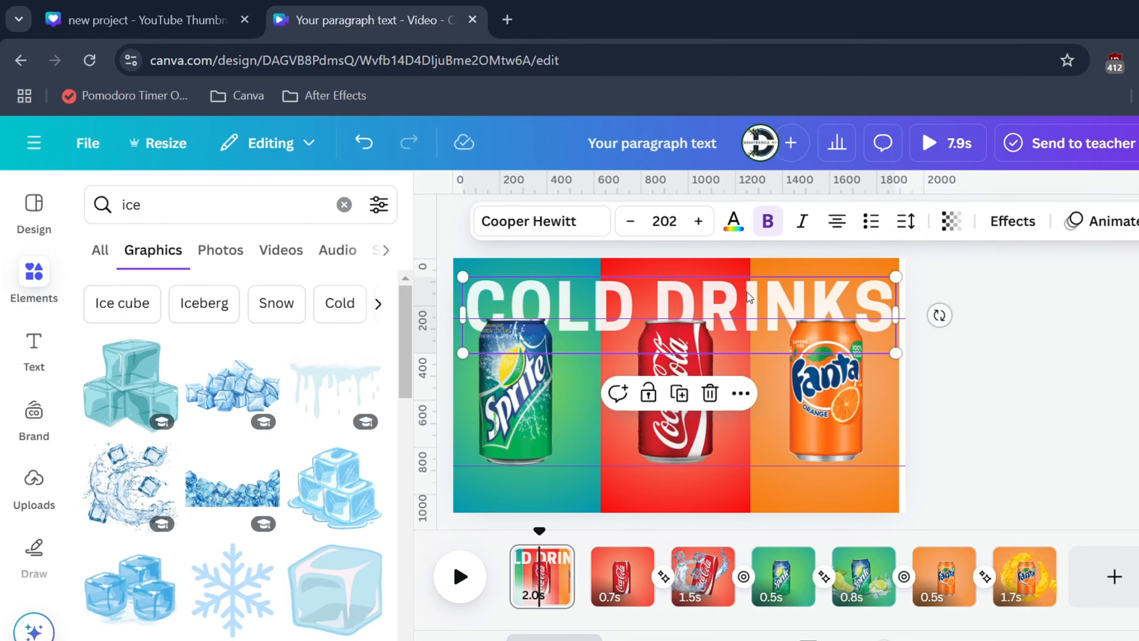
pyautogui.click(681, 392)
pyautogui.moveTo(693, 366); pyautogui.dragTo(696, 379)
pyautogui.click(680, 307)
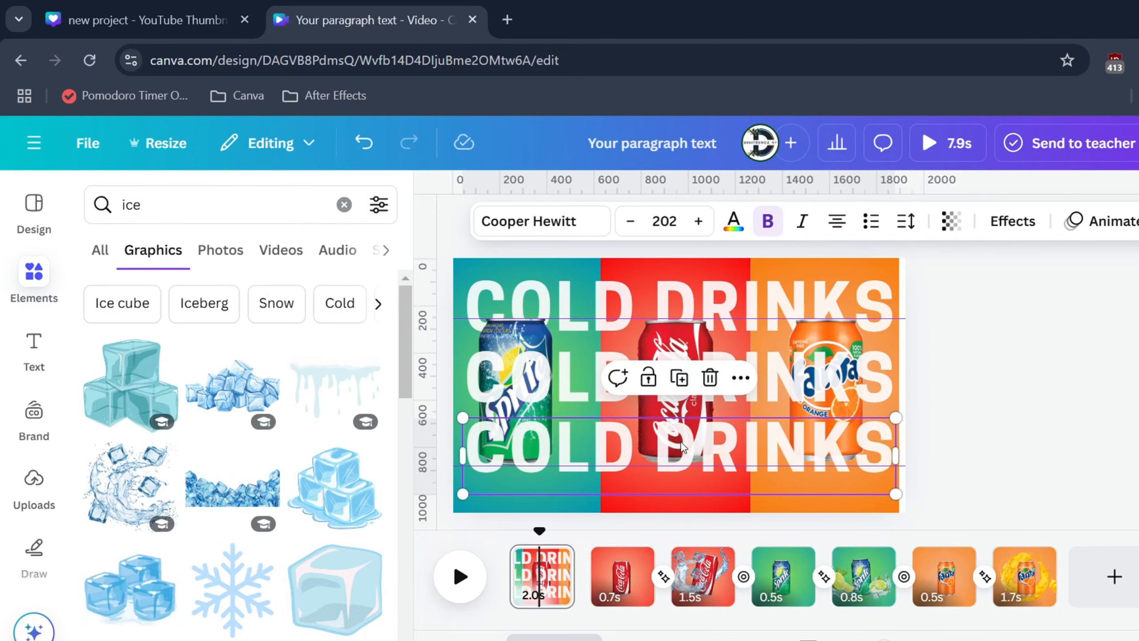
# Step: Move the two duplicated COLD DRINKS rows beneath the three cans in the layer order
pyautogui.click(800, 375)
pyautogui.rightClick(801, 374)
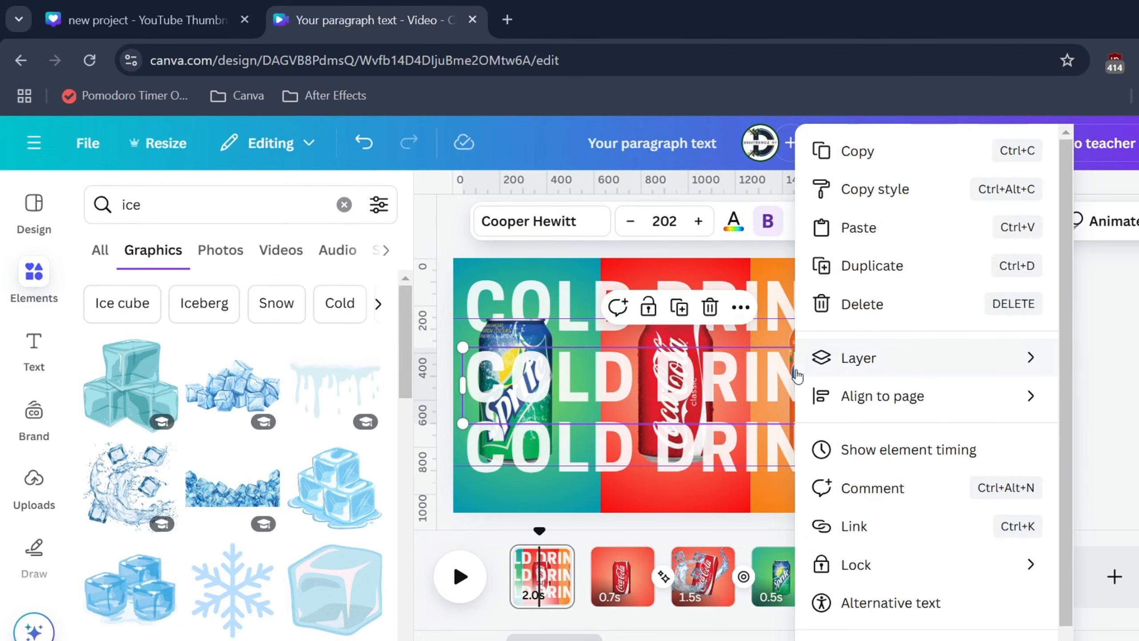
pyautogui.moveTo(863, 363)
pyautogui.click(585, 524)
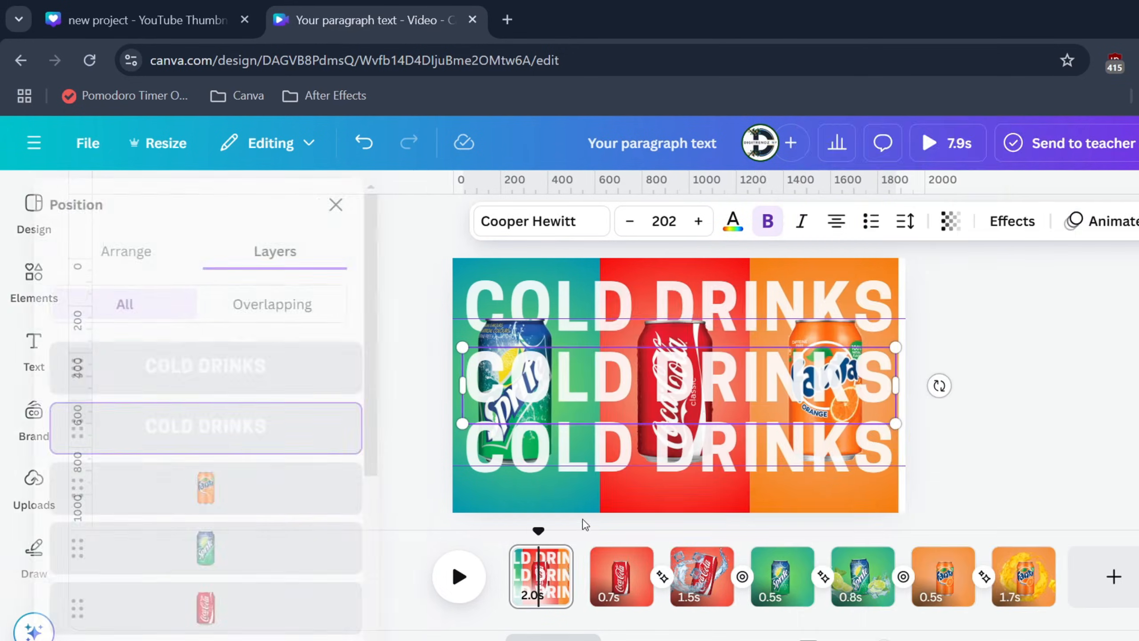
pyautogui.moveTo(266, 419); pyautogui.dragTo(227, 569)
# Step: Apply the Hollow text effect to the uppermost COLD DRINKS row
pyautogui.click(1012, 221)
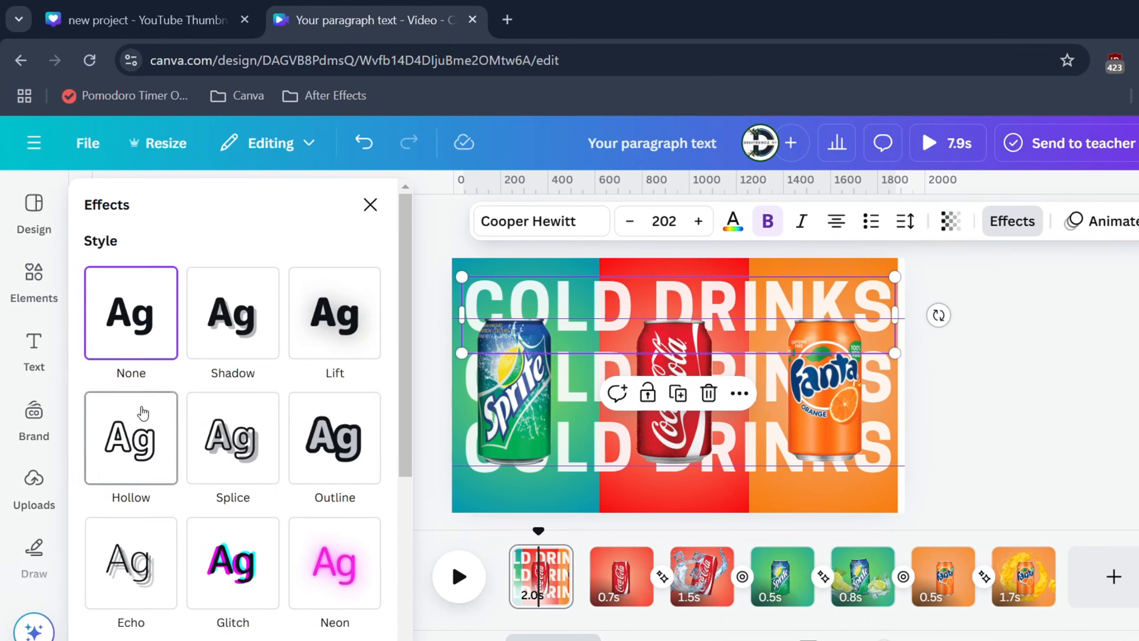
pyautogui.click(130, 435)
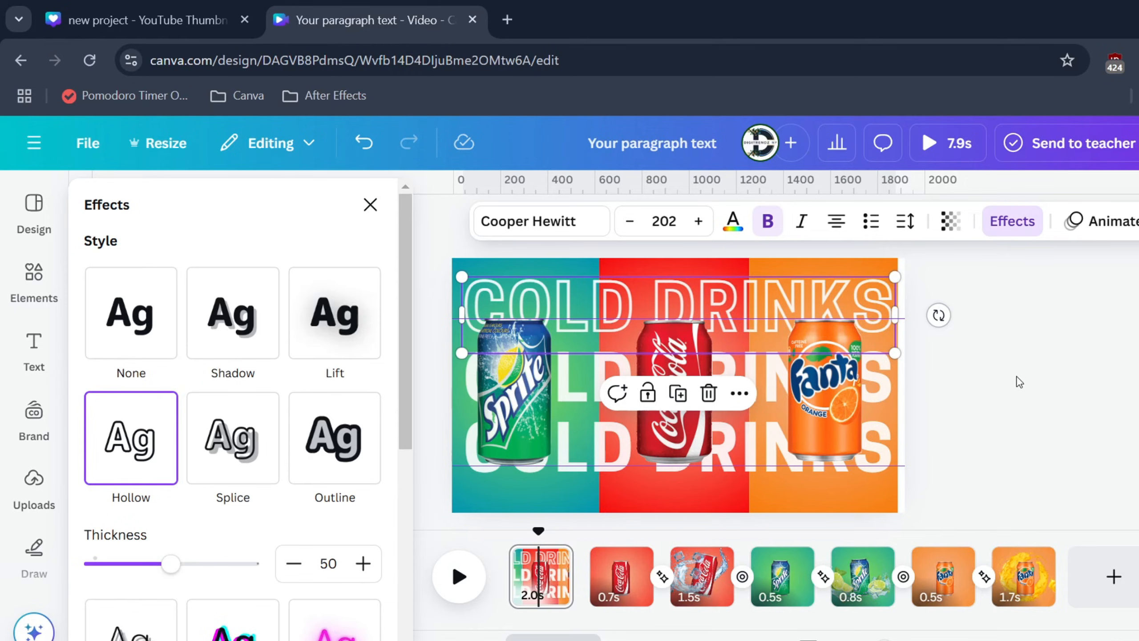
pyautogui.click(34, 282)
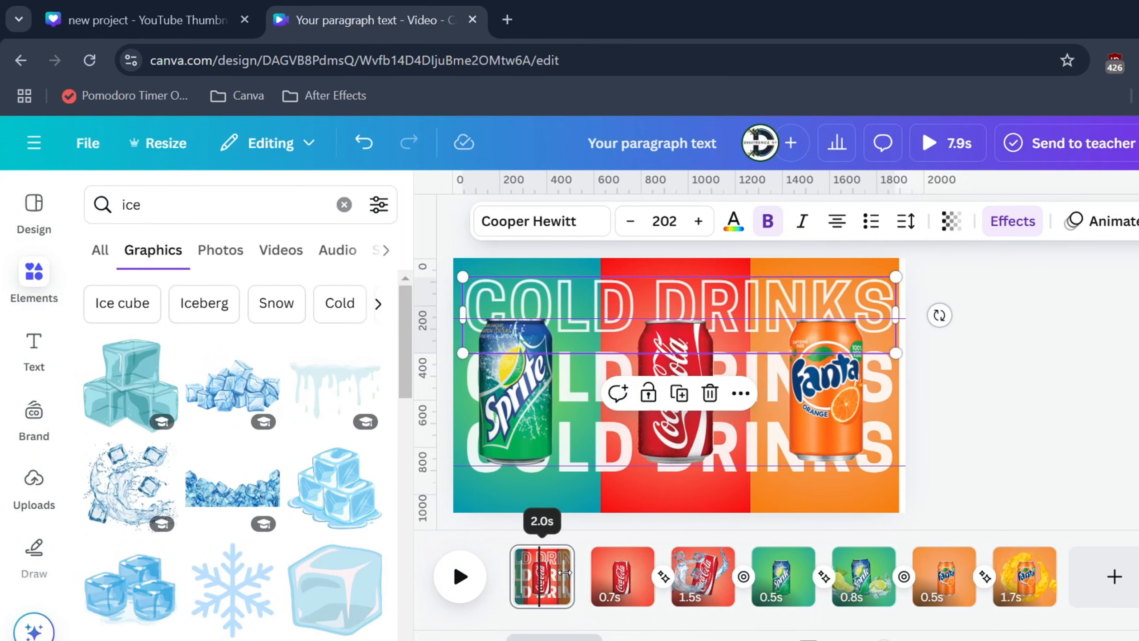
# Step: Shorten the three-panel opening page to 0.6 s and duplicate it
pyautogui.moveTo(572, 578); pyautogui.dragTo(548, 581)
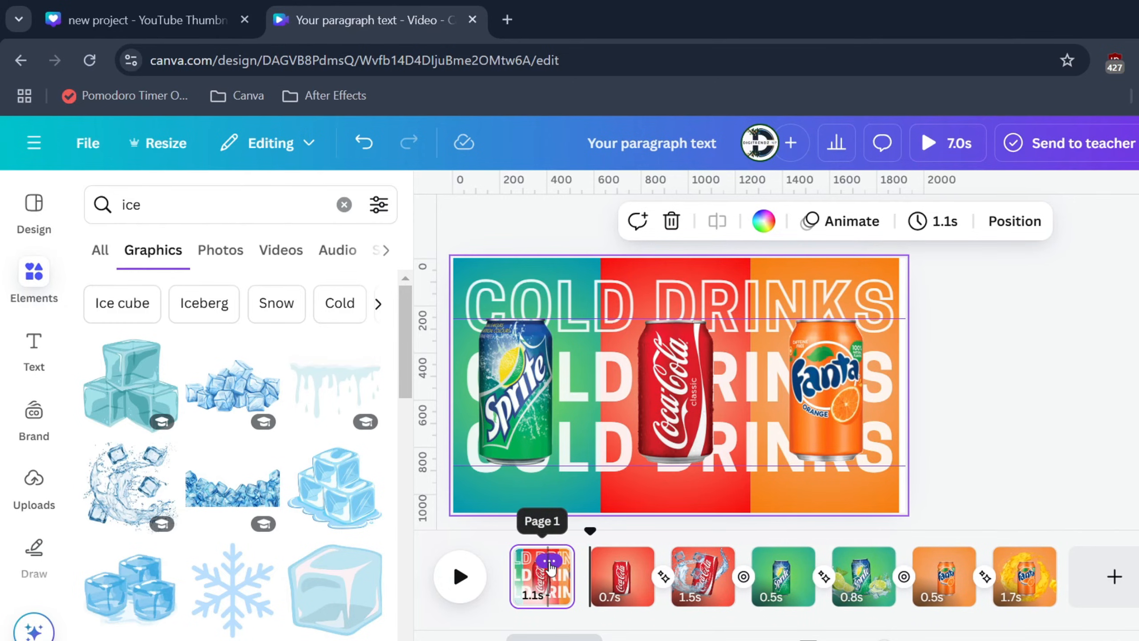
pyautogui.click(550, 565)
pyautogui.click(624, 255)
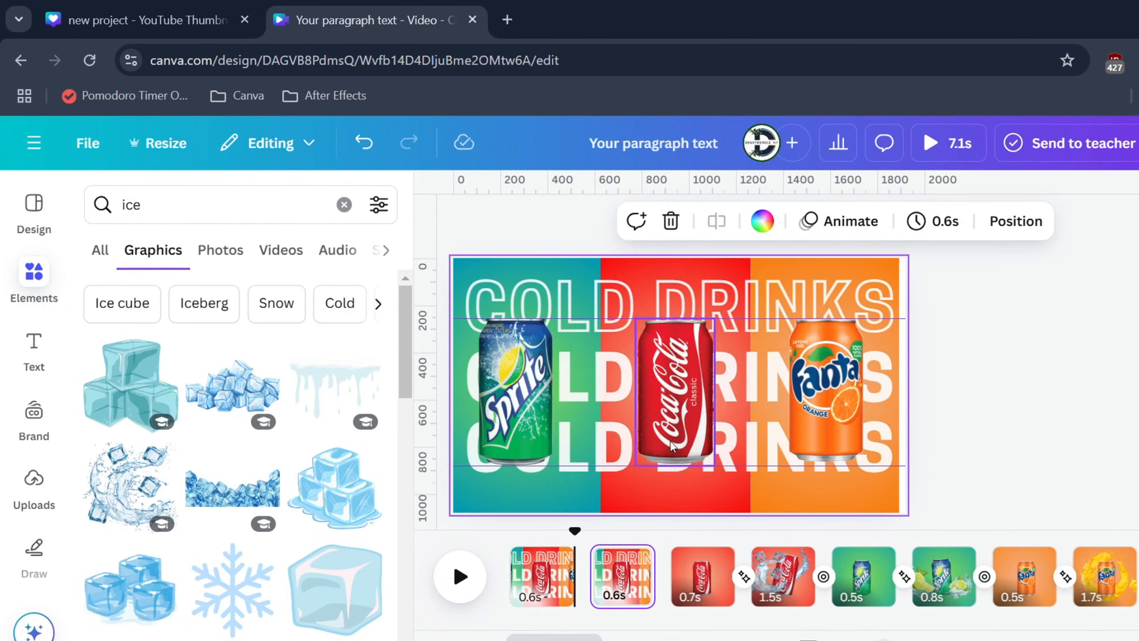
# Step: On the second opening page, remove the Hollow effect from the uppermost COLD DRINKS row and apply it to the middle row
pyautogui.click(566, 317)
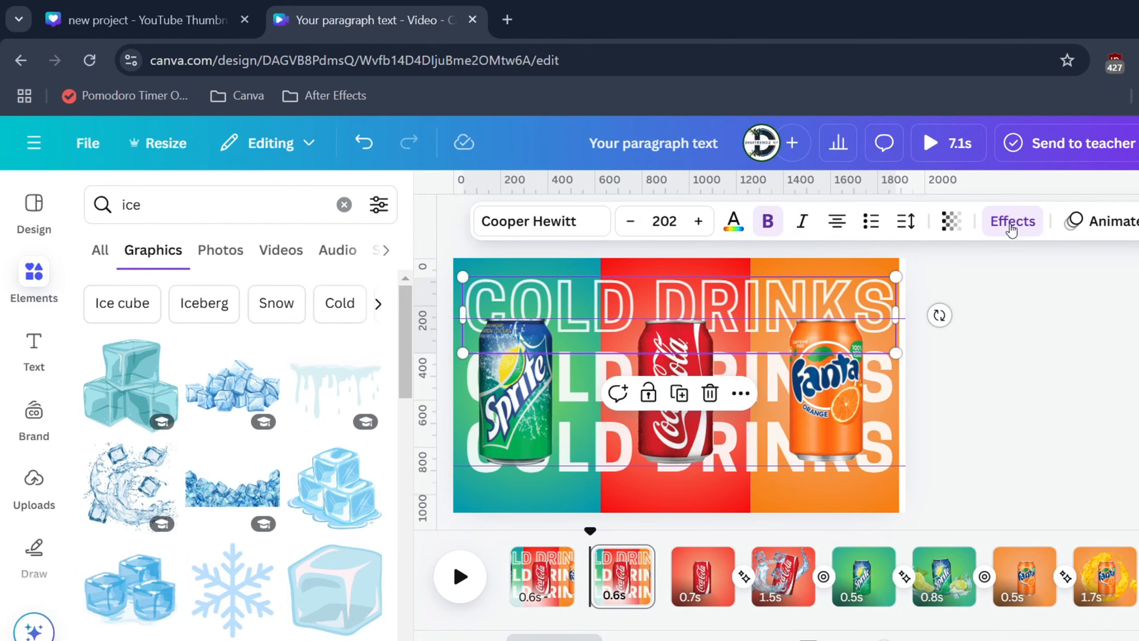
pyautogui.click(1011, 226)
pyautogui.click(137, 329)
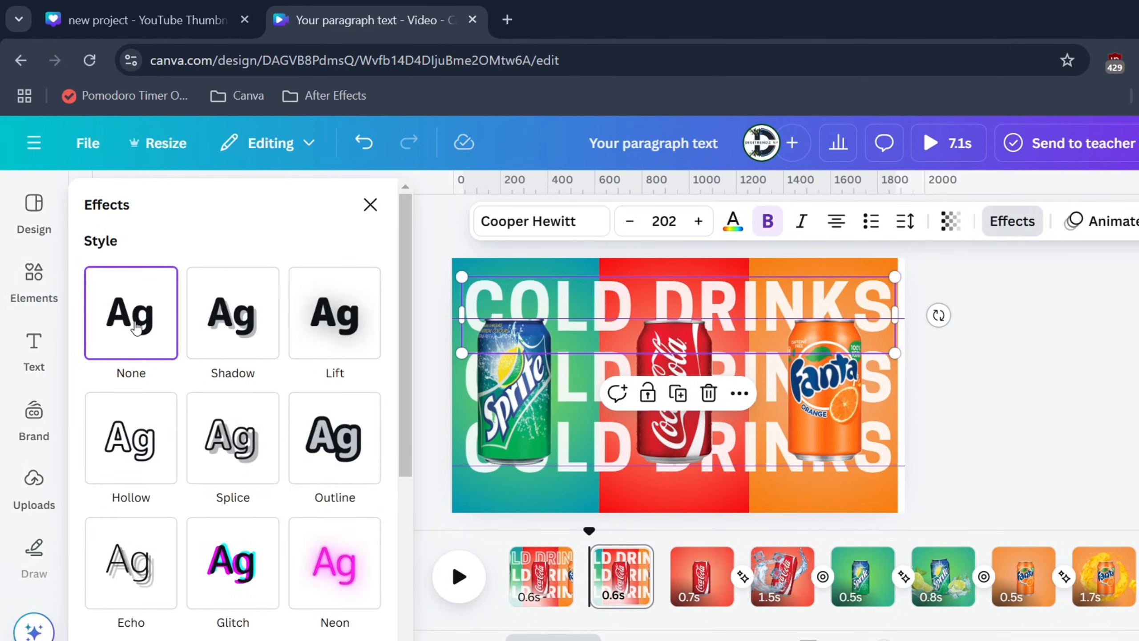
pyautogui.click(465, 381)
pyautogui.click(132, 440)
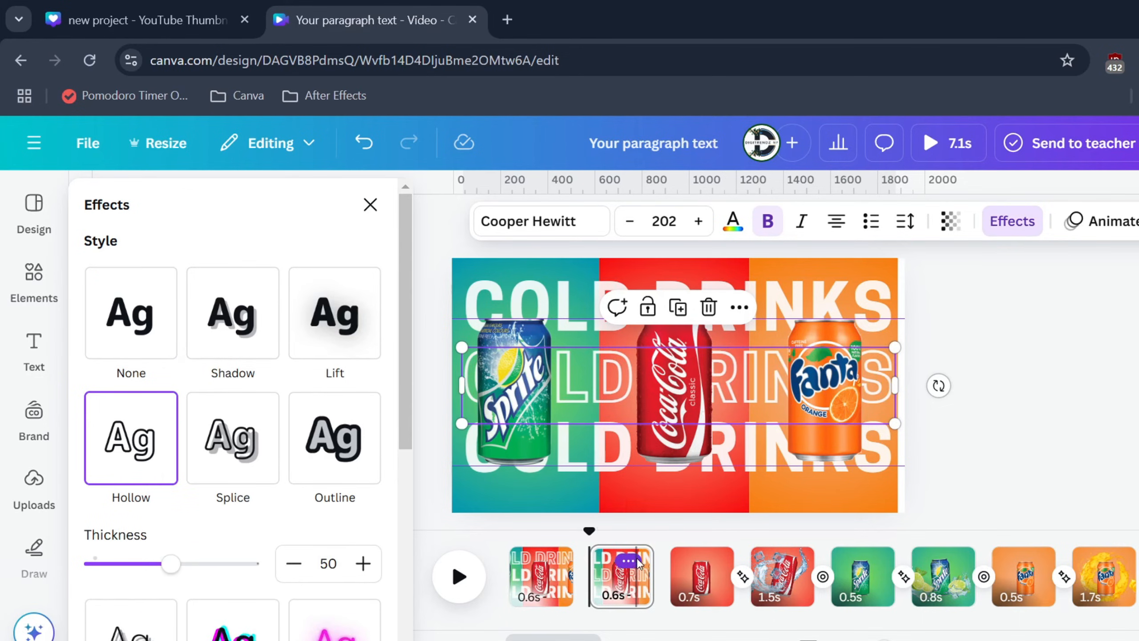
# Step: Duplicate the second opening page and, on the copy, switch the Hollow effect from the middle COLD DRINKS row to the lowest row
pyautogui.click(628, 561)
pyautogui.click(702, 254)
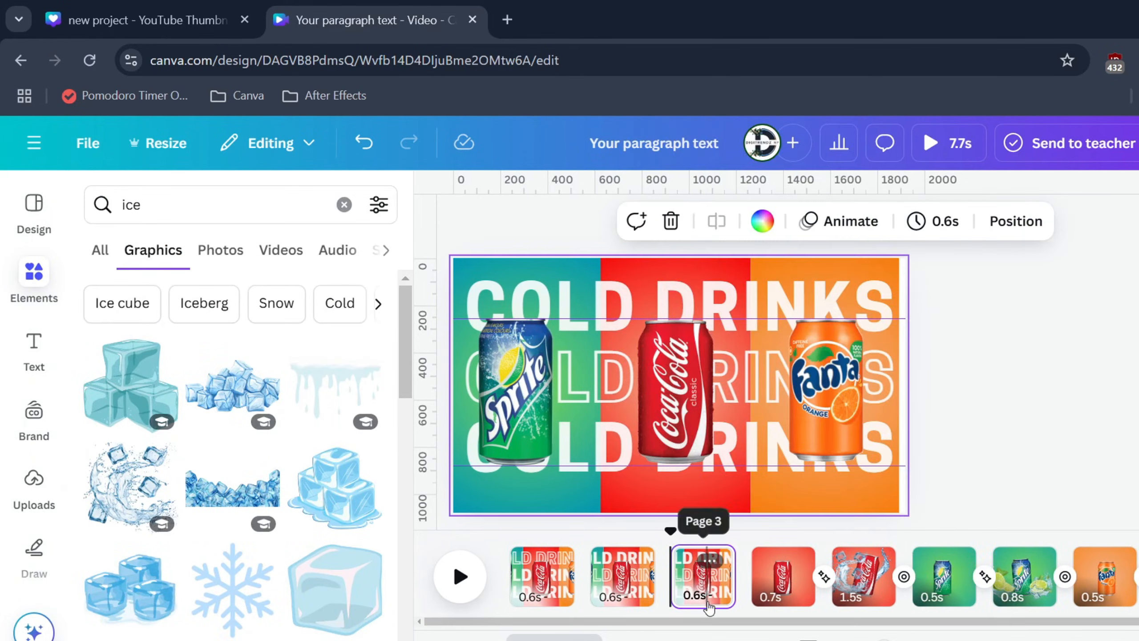
pyautogui.click(694, 591)
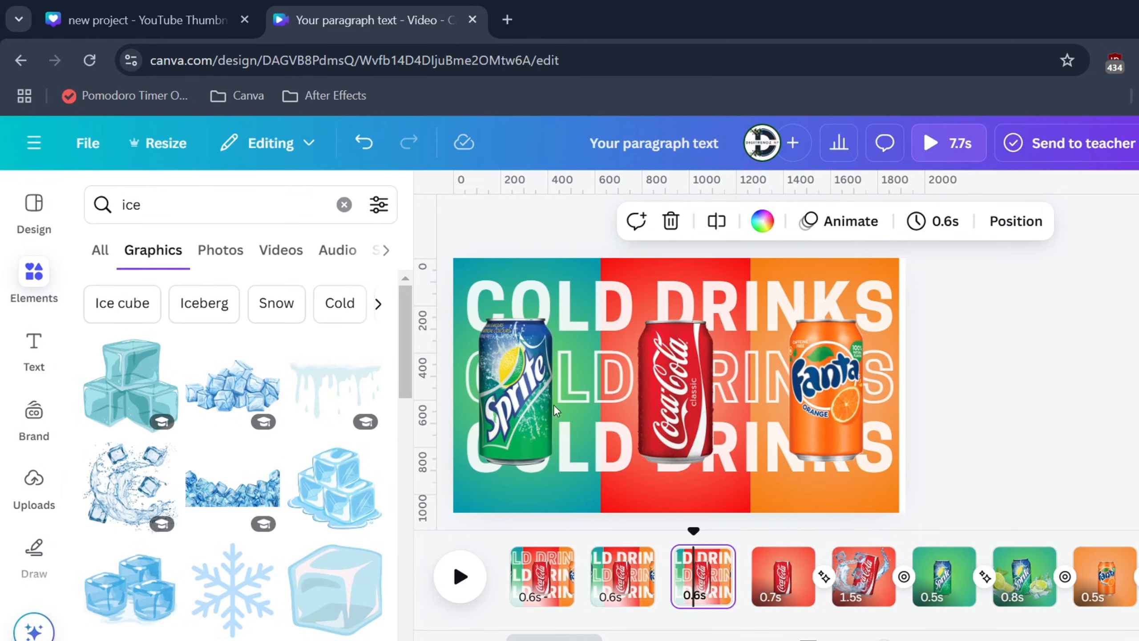
pyautogui.click(466, 385)
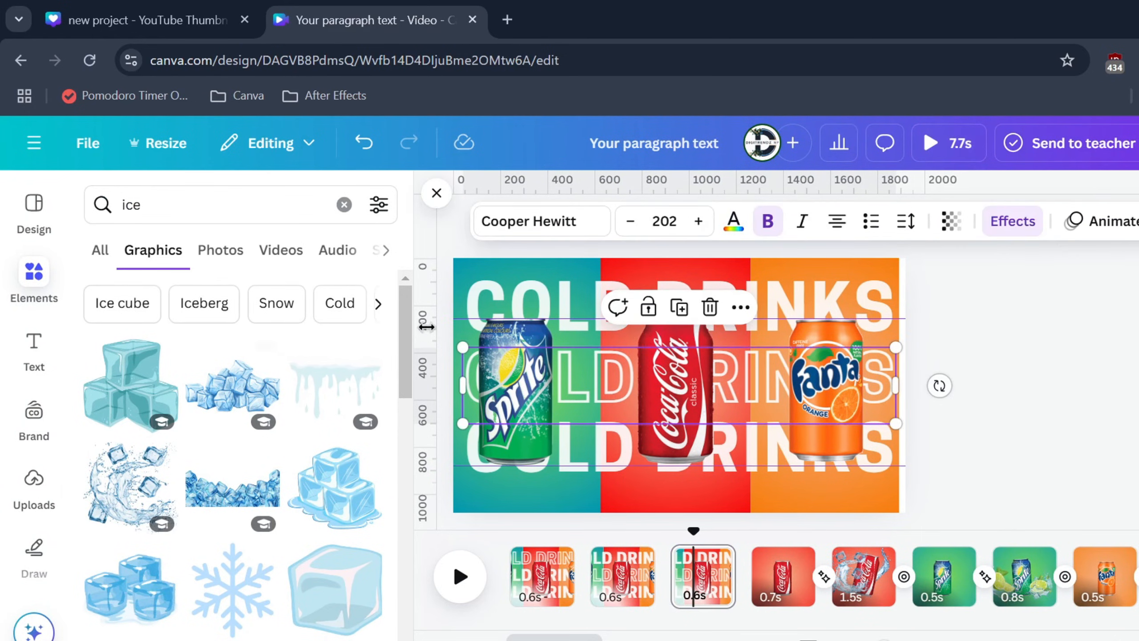
pyautogui.click(1012, 221)
pyautogui.click(123, 327)
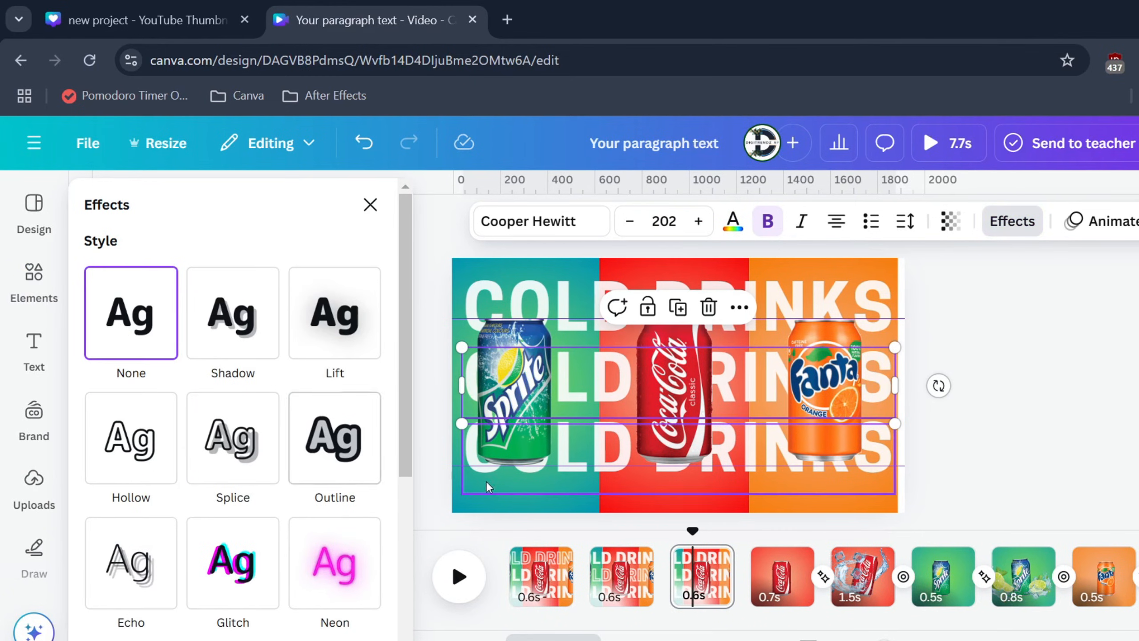
pyautogui.click(471, 456)
pyautogui.click(116, 435)
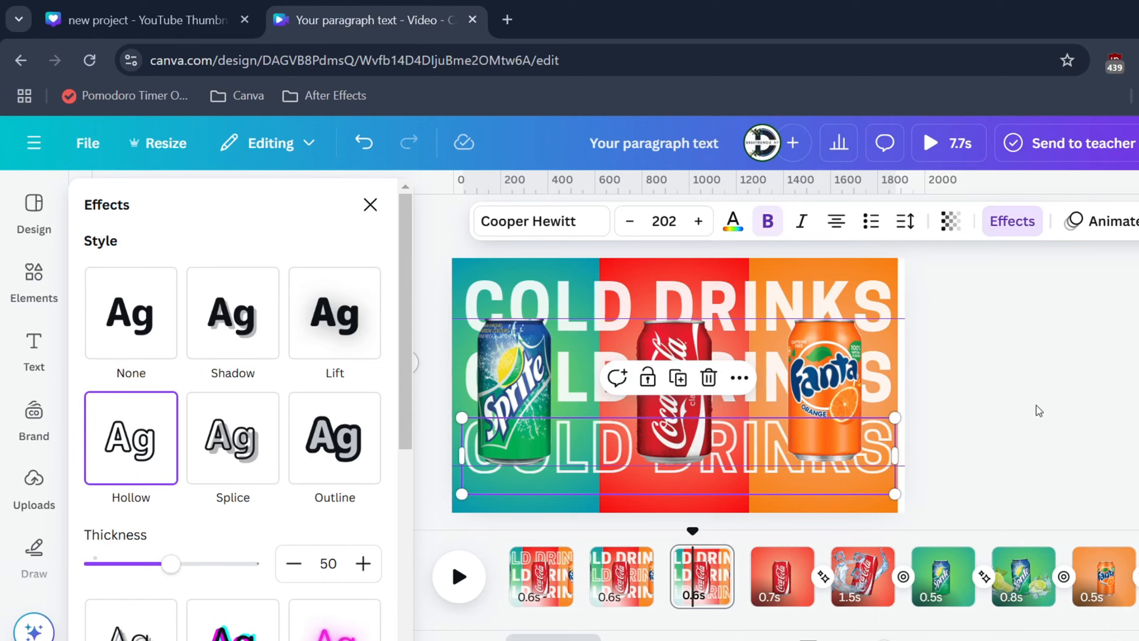
# Step: Add Match & Move transitions between the three opening pages and from the third one to the first Coca-Cola page
pyautogui.click(583, 594)
pyautogui.click(131, 542)
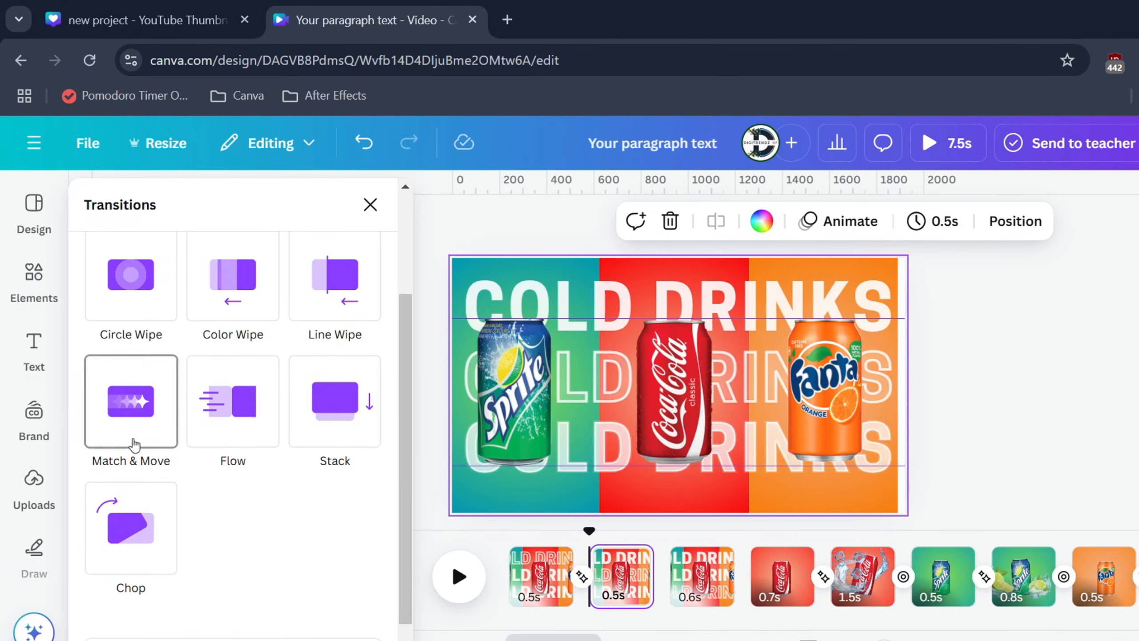
pyautogui.click(133, 443)
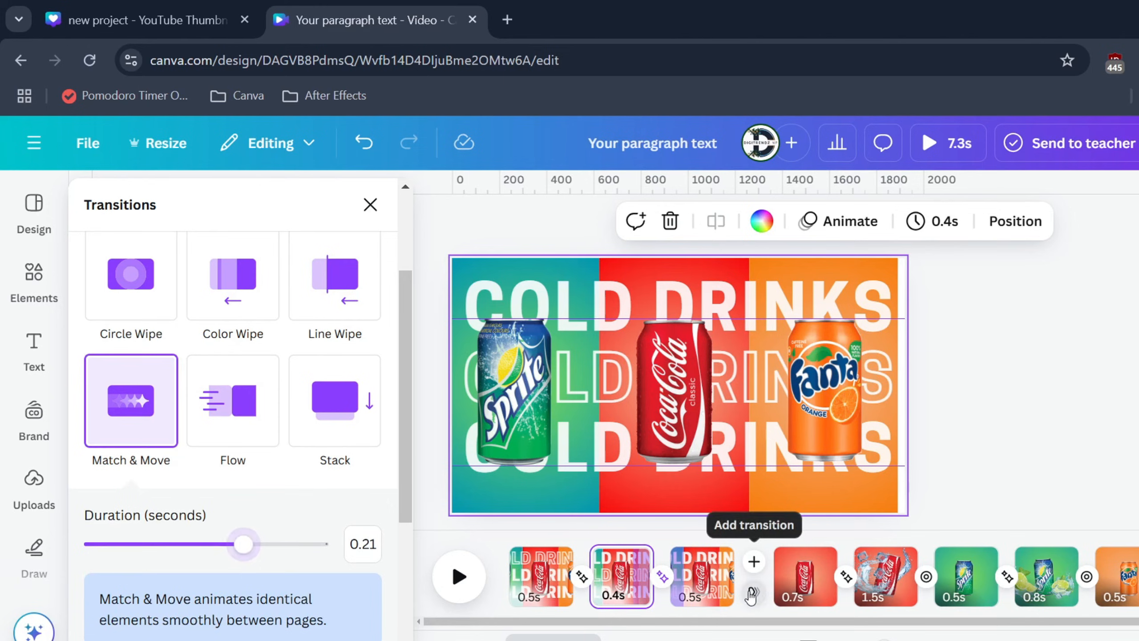
pyautogui.click(752, 593)
pyautogui.click(173, 431)
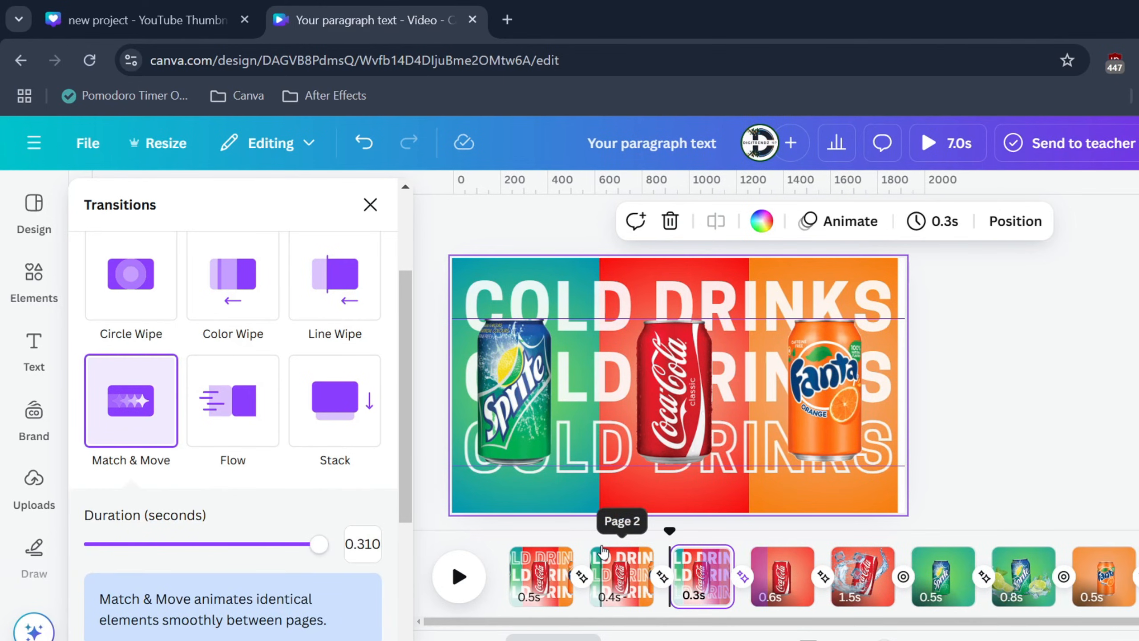
# Step: Play the timeline from the opening page through the can pages to check the transitions
pyautogui.click(459, 577)
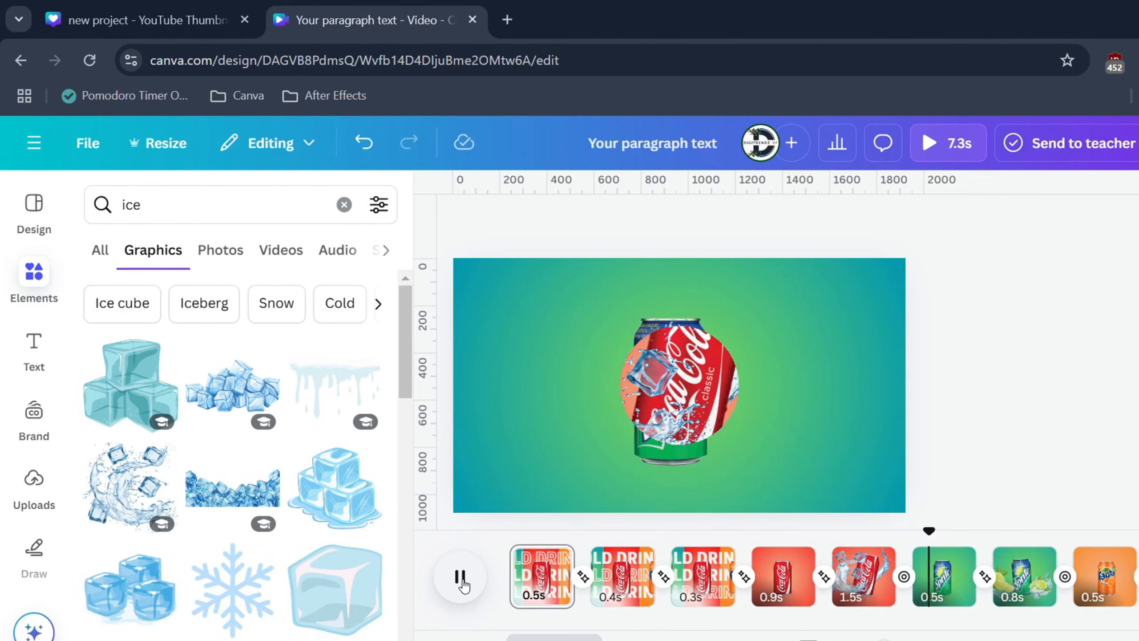
pyautogui.click(460, 578)
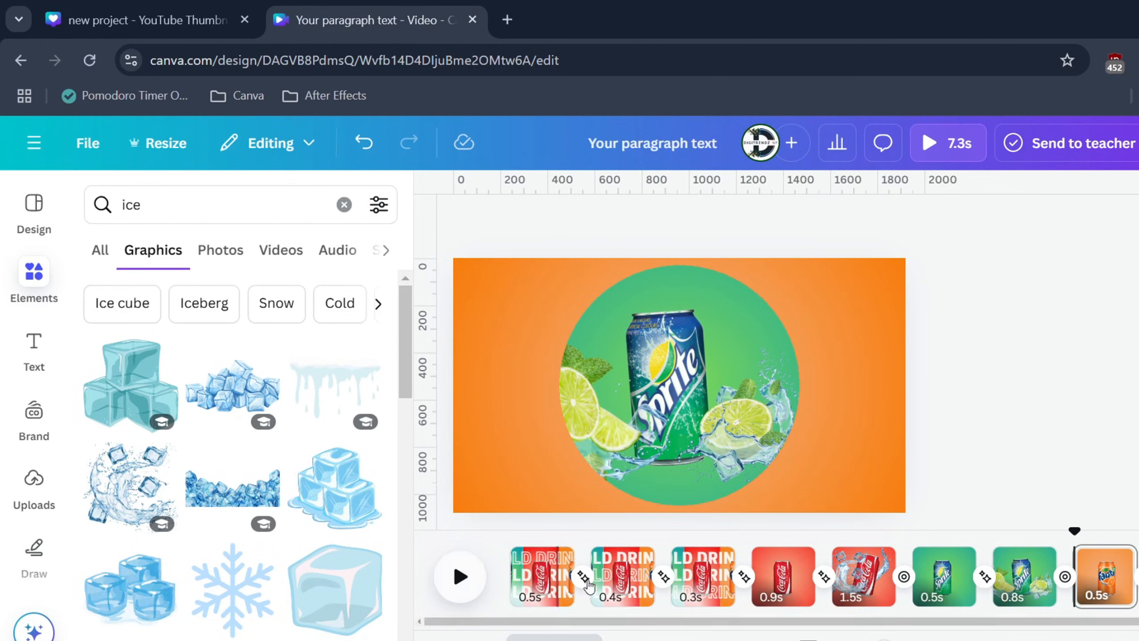
pyautogui.click(538, 579)
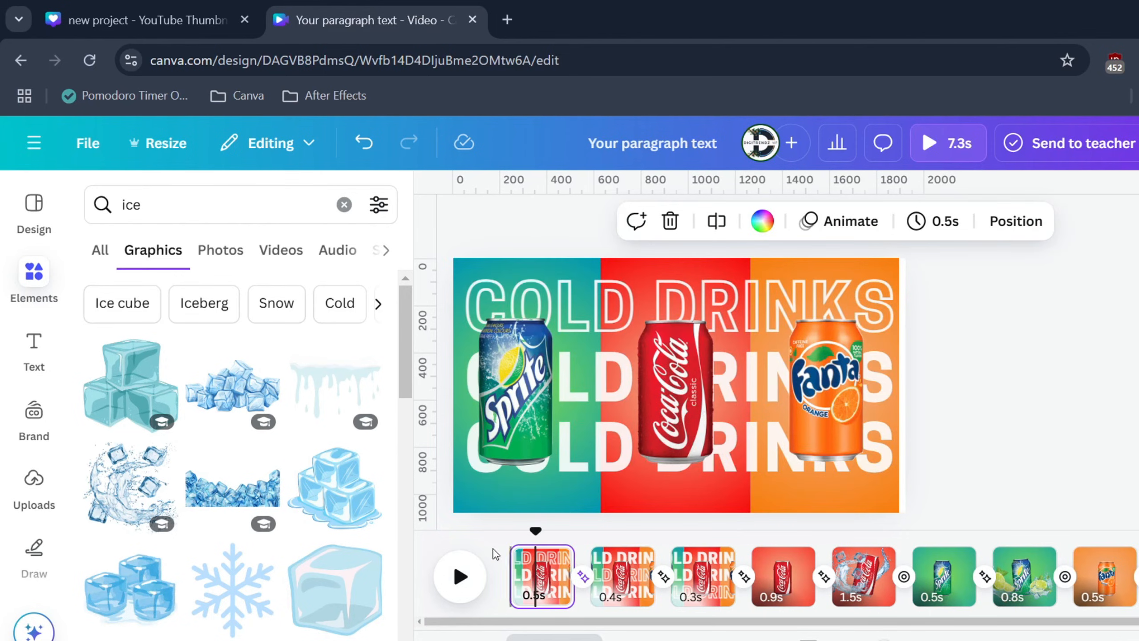
pyautogui.click(462, 572)
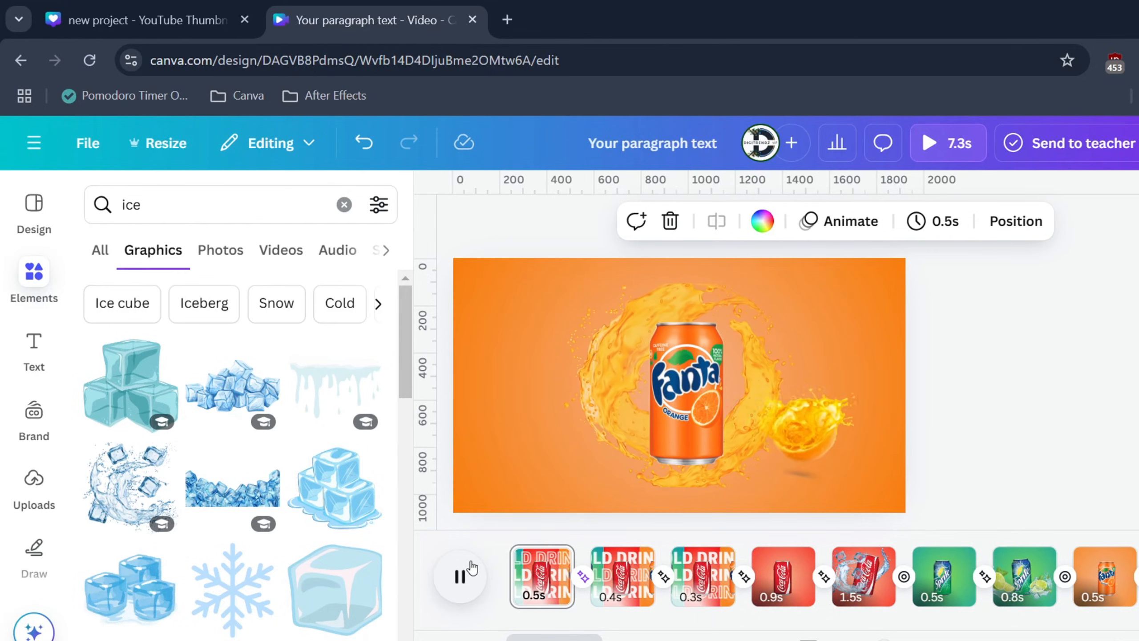
pyautogui.click(466, 572)
# Step: Add a new page after the final Fanta page and place a text box reading "Your Brand Name" near its centre
pyautogui.moveTo(898, 624); pyautogui.dragTo(988, 623)
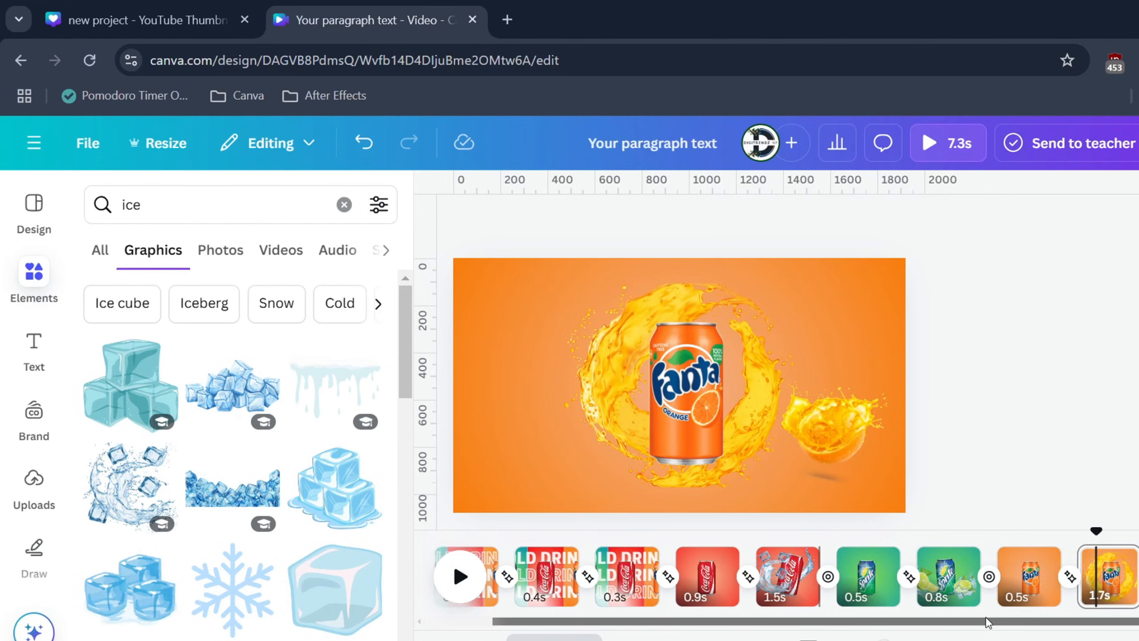
pyautogui.click(1138, 577)
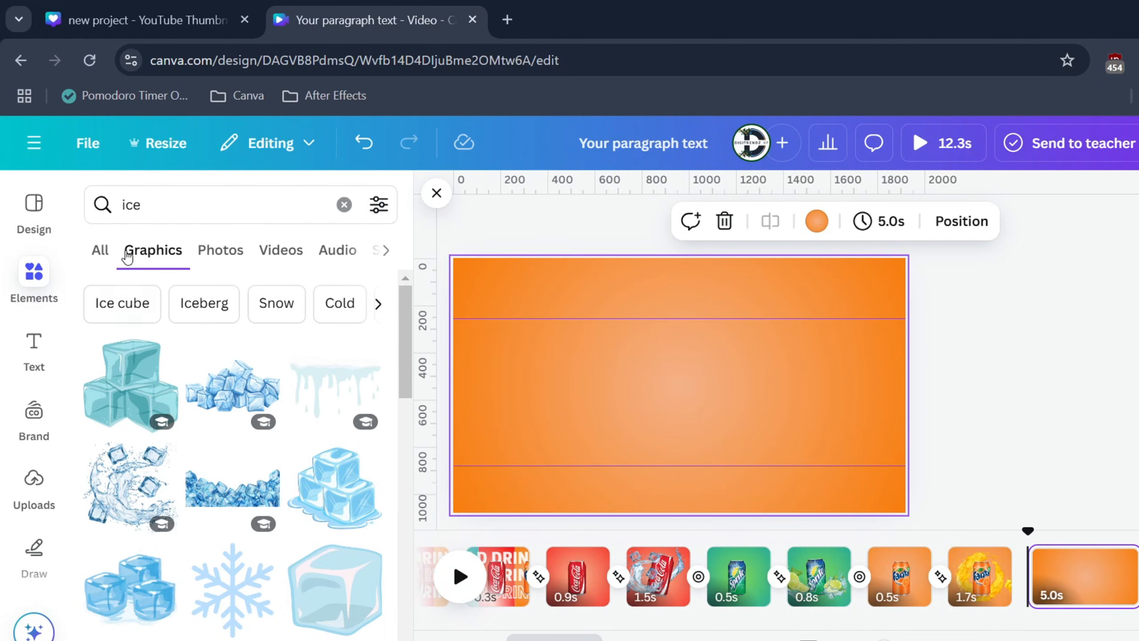
pyautogui.doubleClick(154, 211)
pyautogui.write('te')
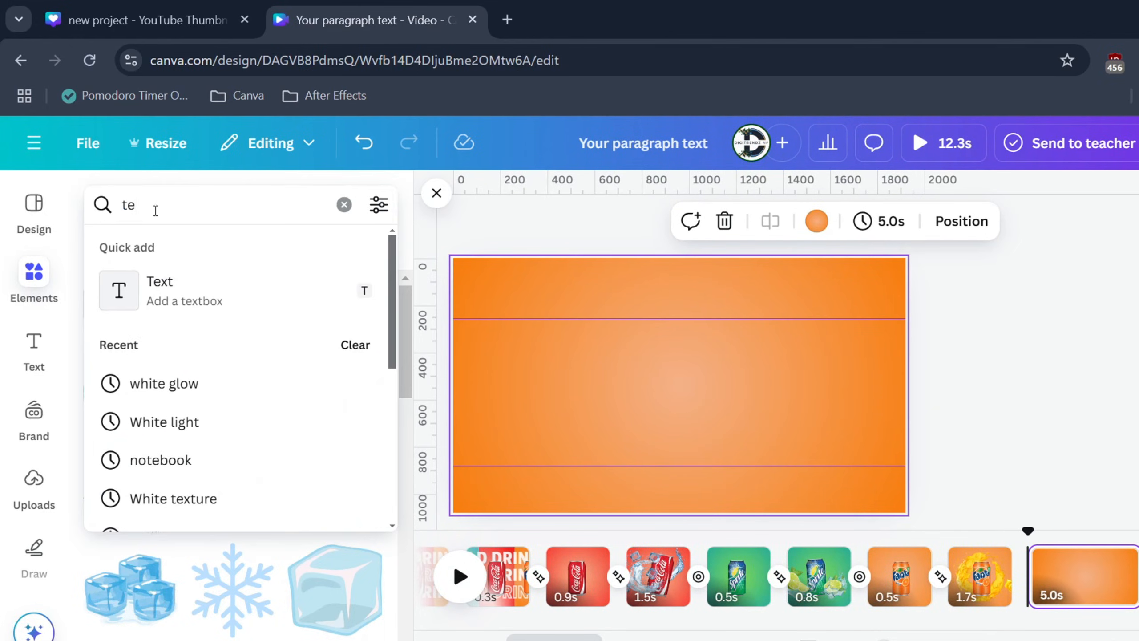
pyautogui.press('Escape')
pyautogui.doubleClick(158, 206)
pyautogui.write('tex')
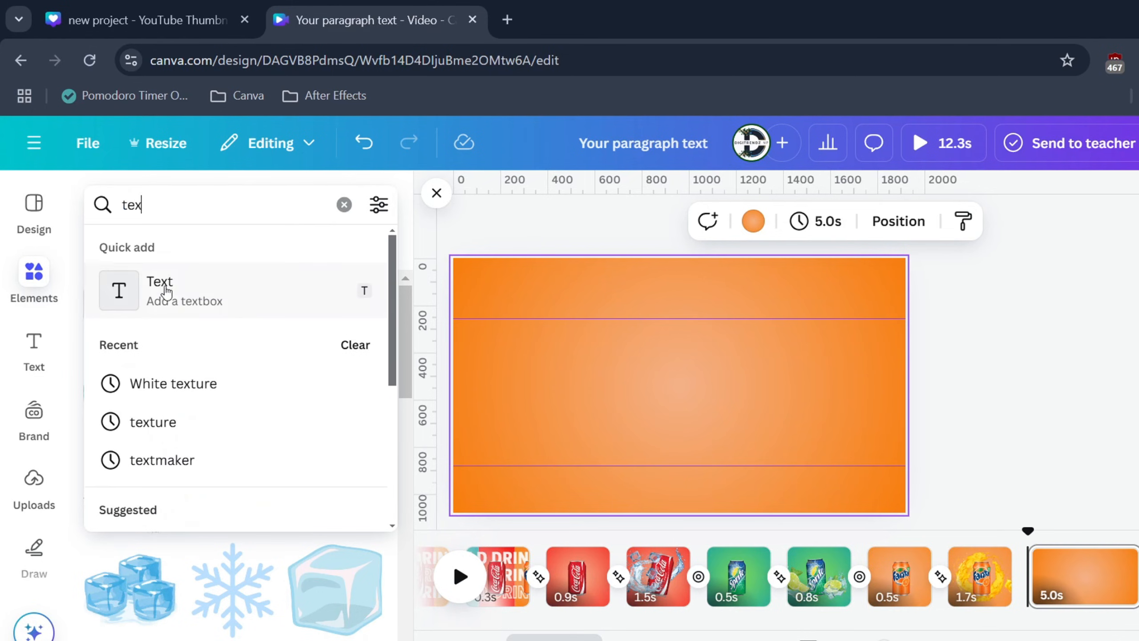
pyautogui.click(165, 288)
pyautogui.moveTo(647, 384); pyautogui.dragTo(504, 359)
pyautogui.moveTo(653, 379); pyautogui.dragTo(724, 378)
pyautogui.write('Your Brand Name')
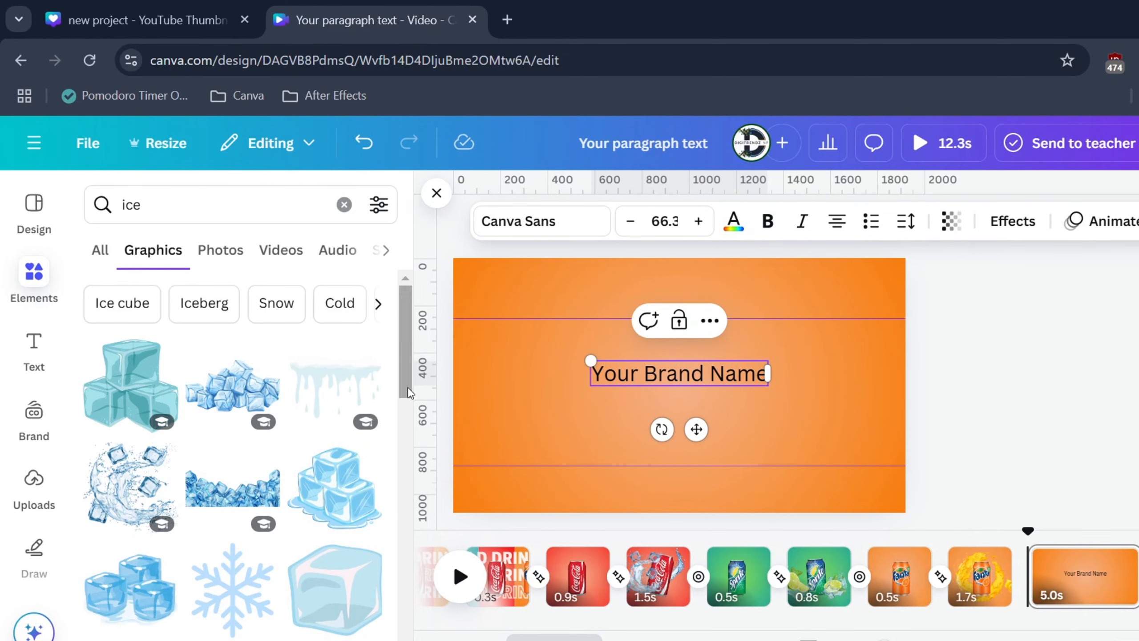
# Step: Search the graphics for "logo", insert the eagle head, and place it at a small size directly beneath the brand name
pyautogui.doubleClick(265, 205)
pyautogui.write('logo')
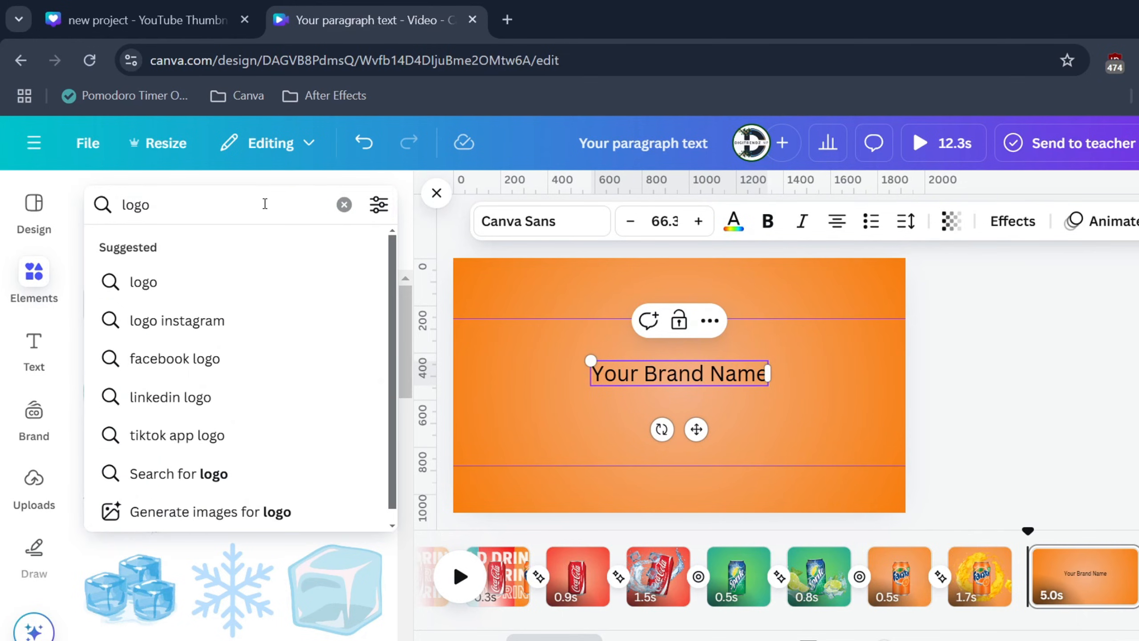
pyautogui.press('Return')
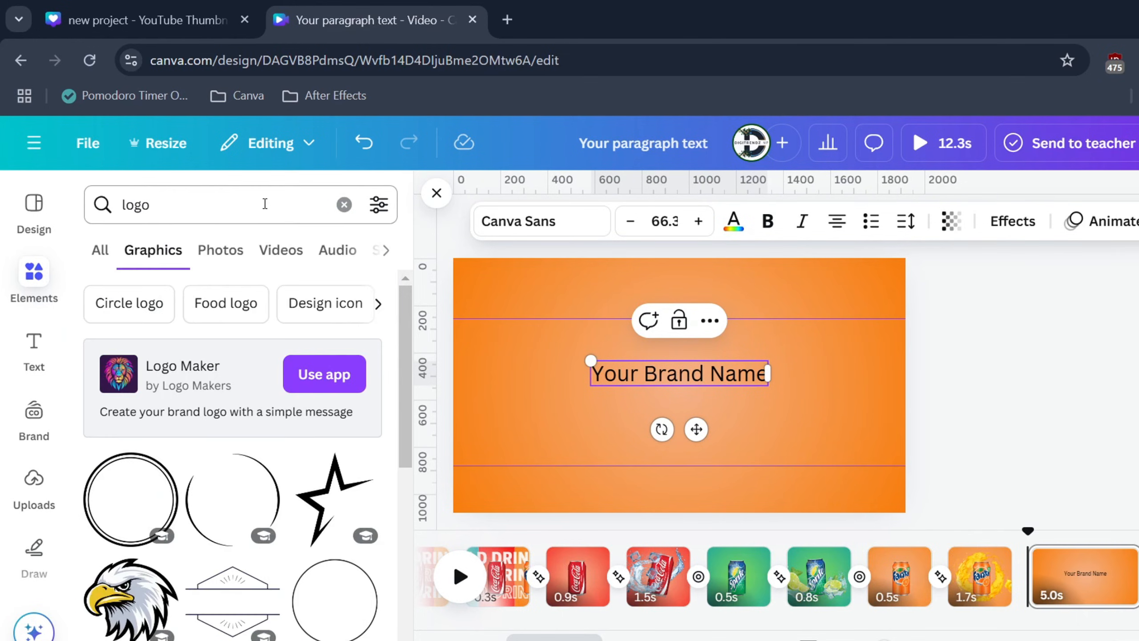
pyautogui.scroll(-2, 216, 483)
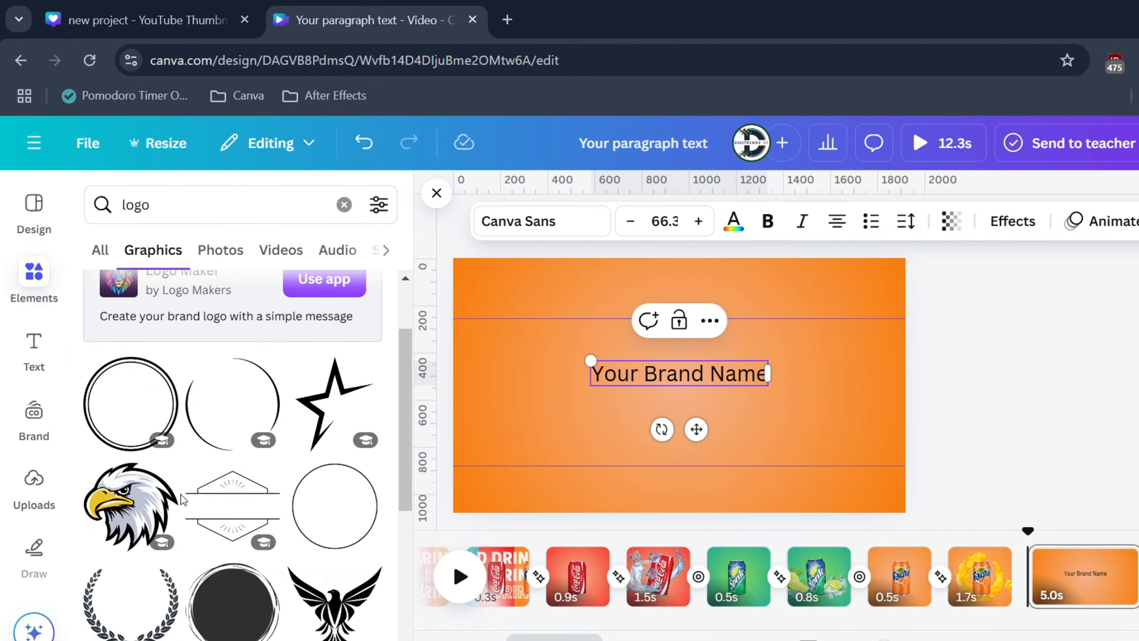
pyautogui.click(130, 502)
pyautogui.moveTo(728, 334); pyautogui.dragTo(679, 417)
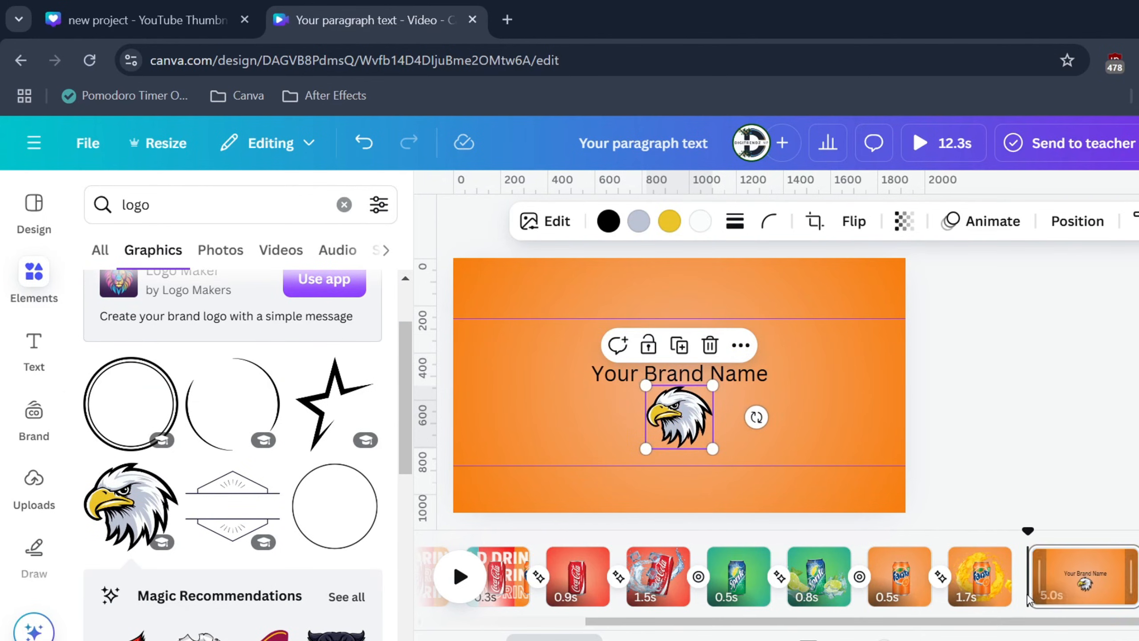
# Step: Add a Match & Move transition between the last Fanta page and the brand page, and shorten the brand page to 1.8 s
pyautogui.click(1022, 576)
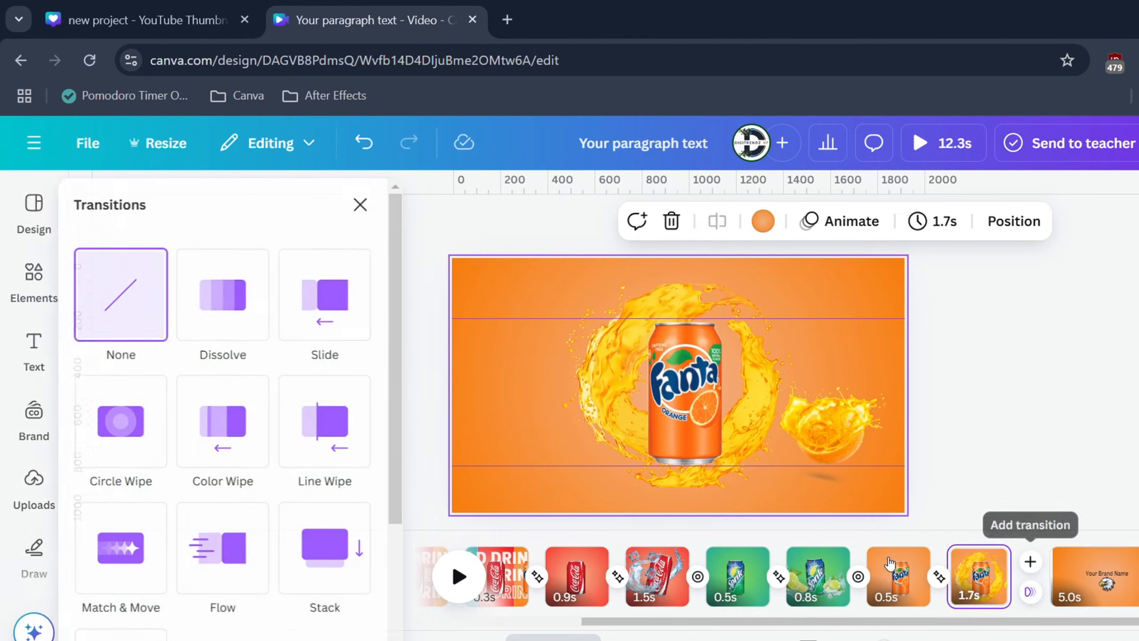
pyautogui.click(153, 566)
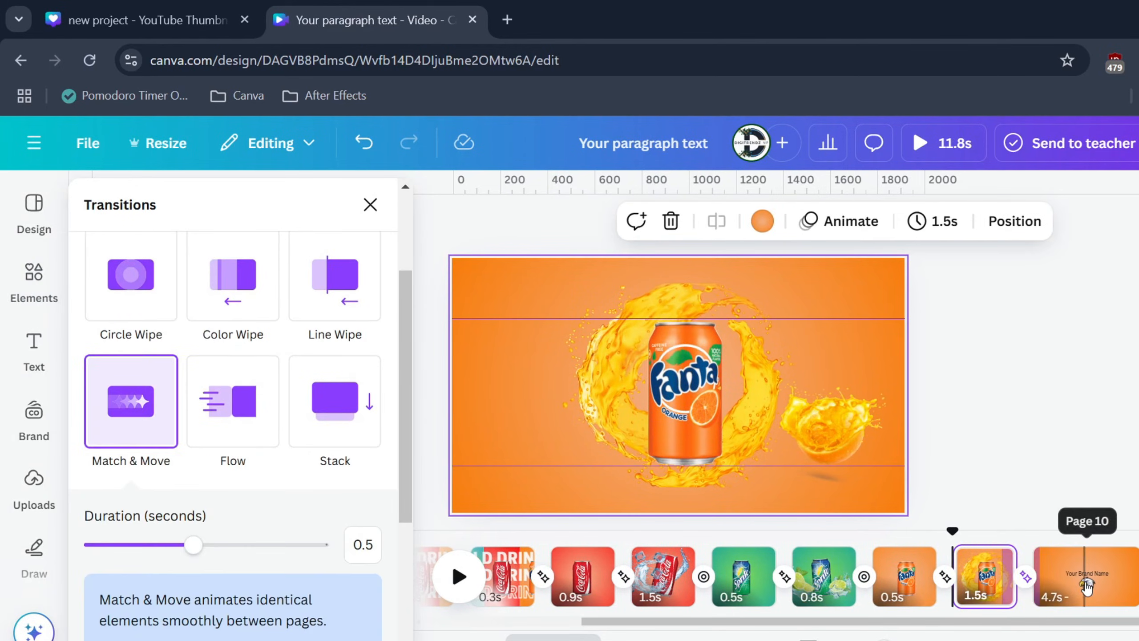
pyautogui.click(1085, 579)
pyautogui.moveTo(1119, 578); pyautogui.dragTo(1066, 596)
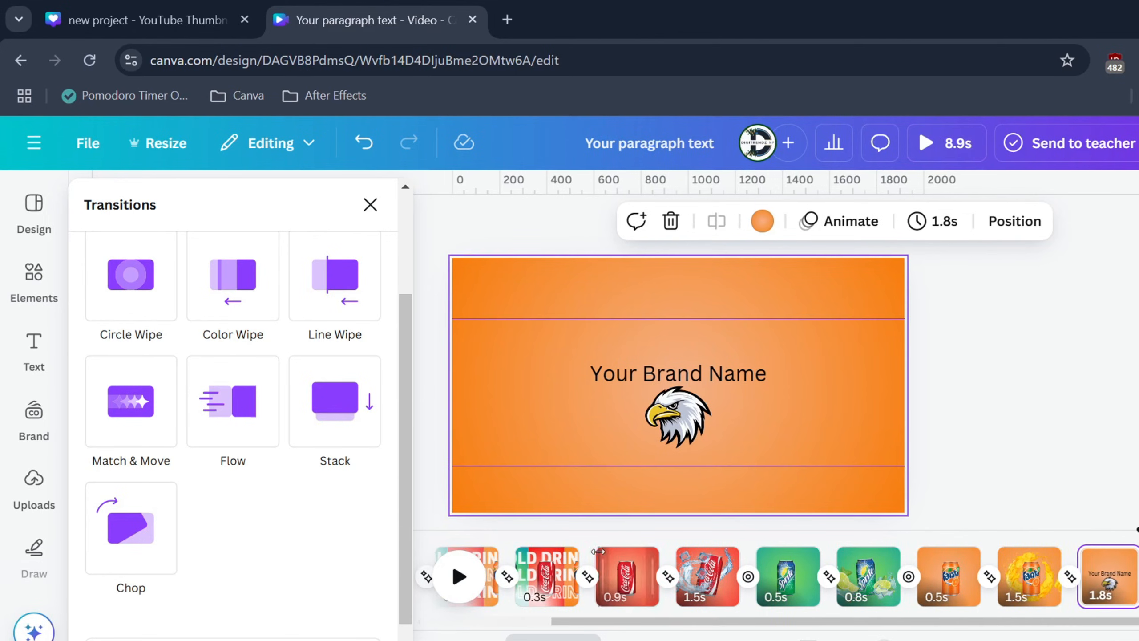
# Step: Preview the complete video in the full player
pyautogui.click(956, 148)
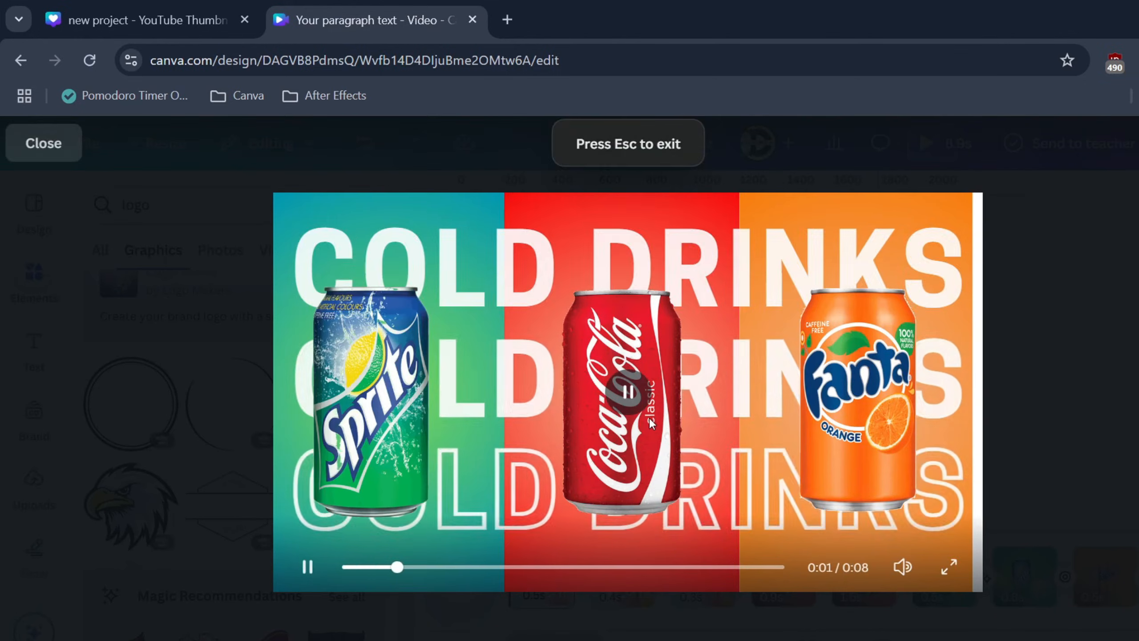